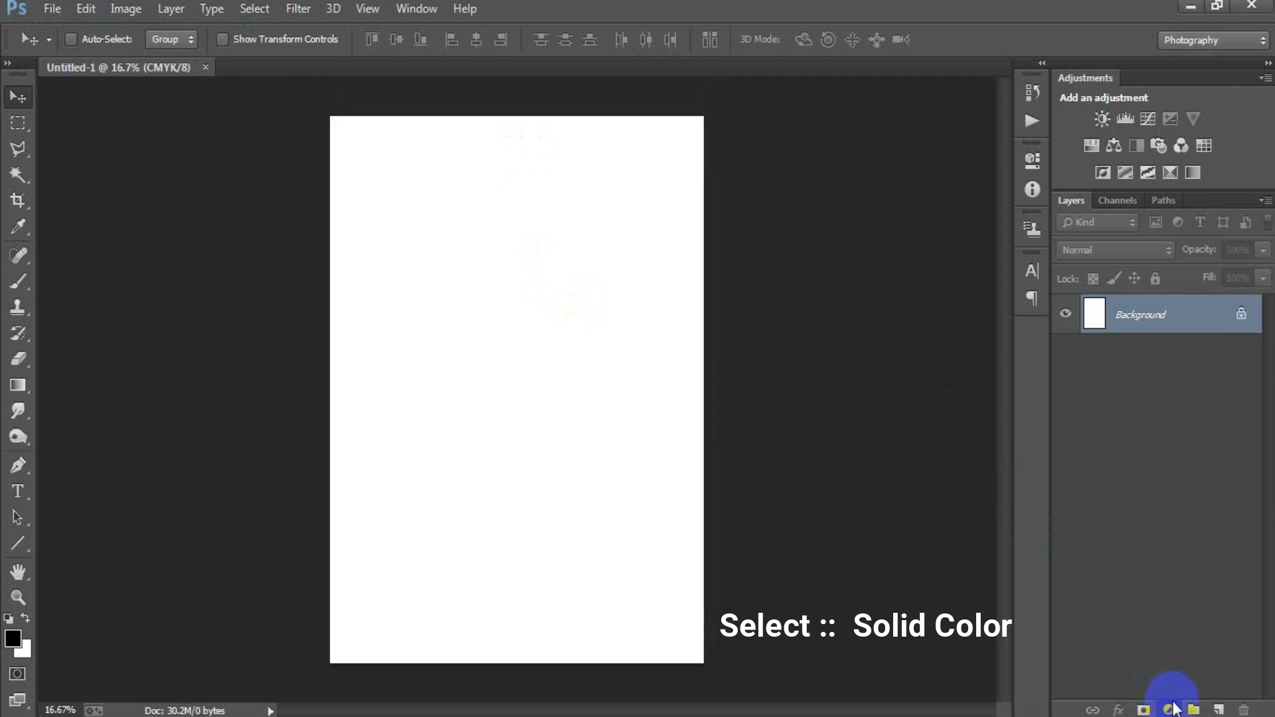
- Add a gray Solid Color fill layer above the background and create a new empty layer on top of it
left_click(1161, 269)
left_click_drag(923, 406, 726, 345)
left_click(1172, 195)
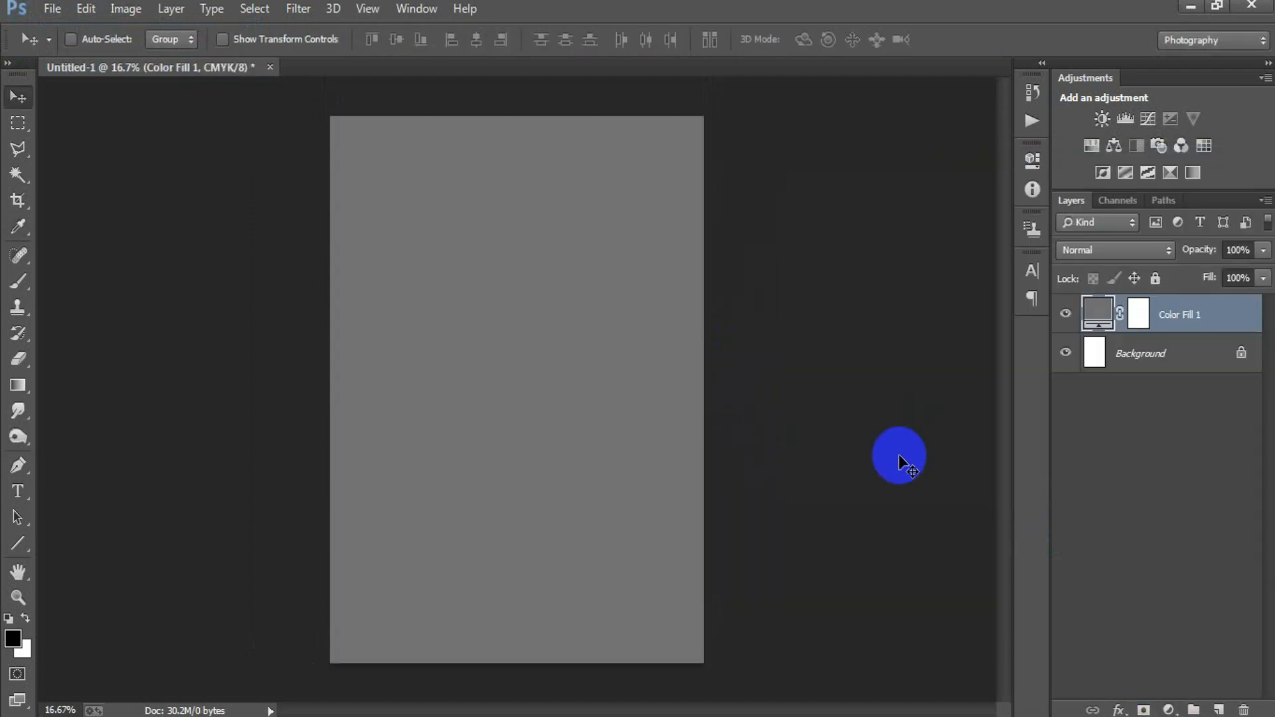
left_click(1219, 710)
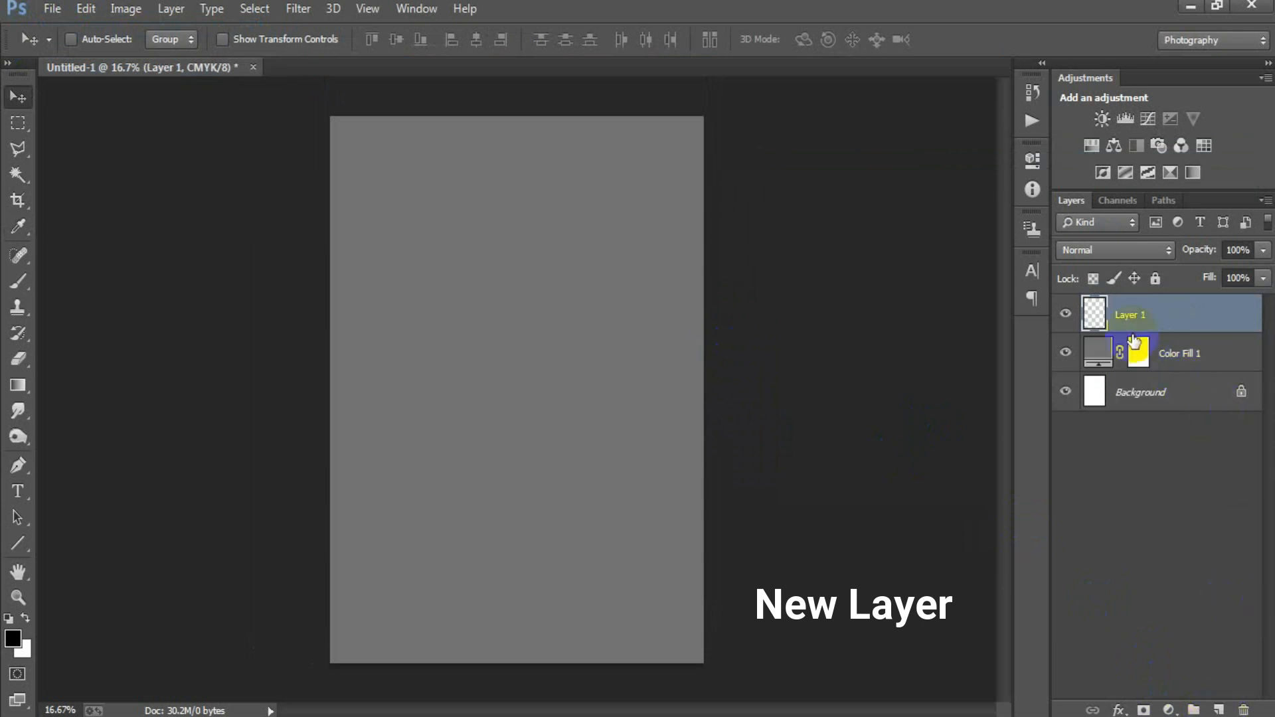
- Draw a circle shape about 2028 px in diameter in the middle of the canvas with the Ellipse tool
left_click(20, 542)
left_click(106, 578)
left_click_drag(377, 244, 694, 677)
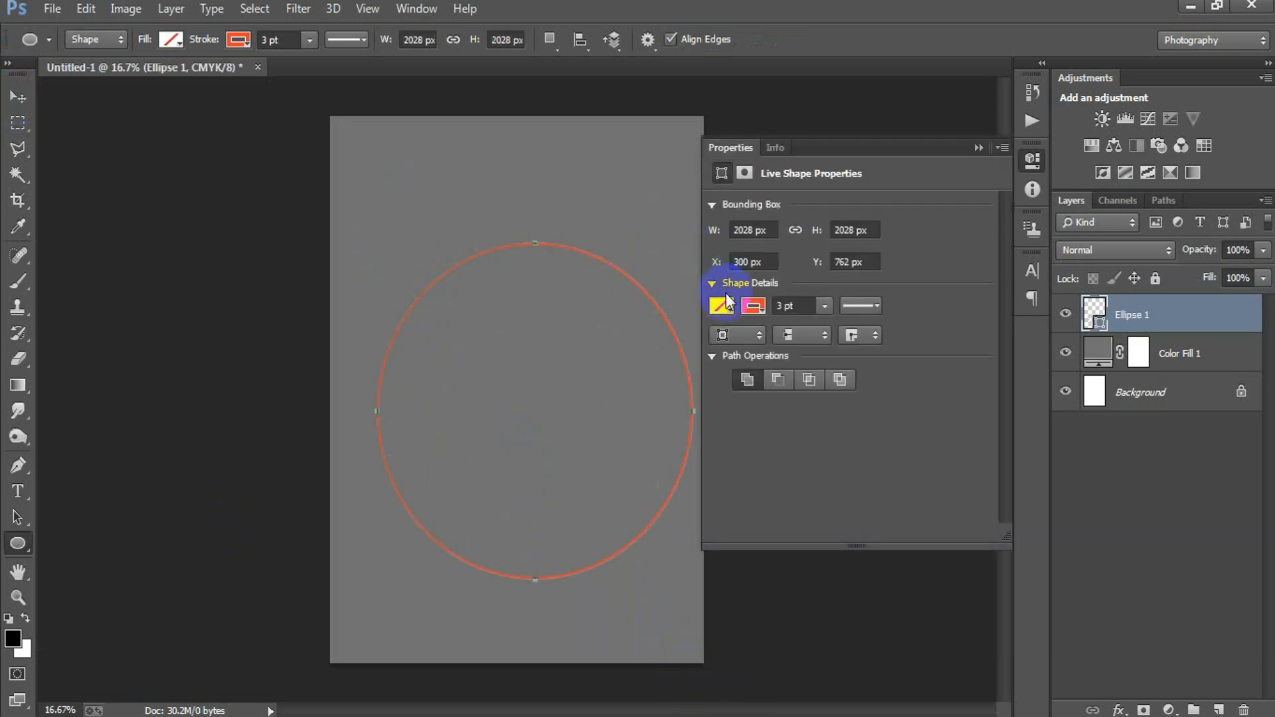
- Fill the circle with black and remove its outline stroke
left_click(724, 306)
left_click(772, 348)
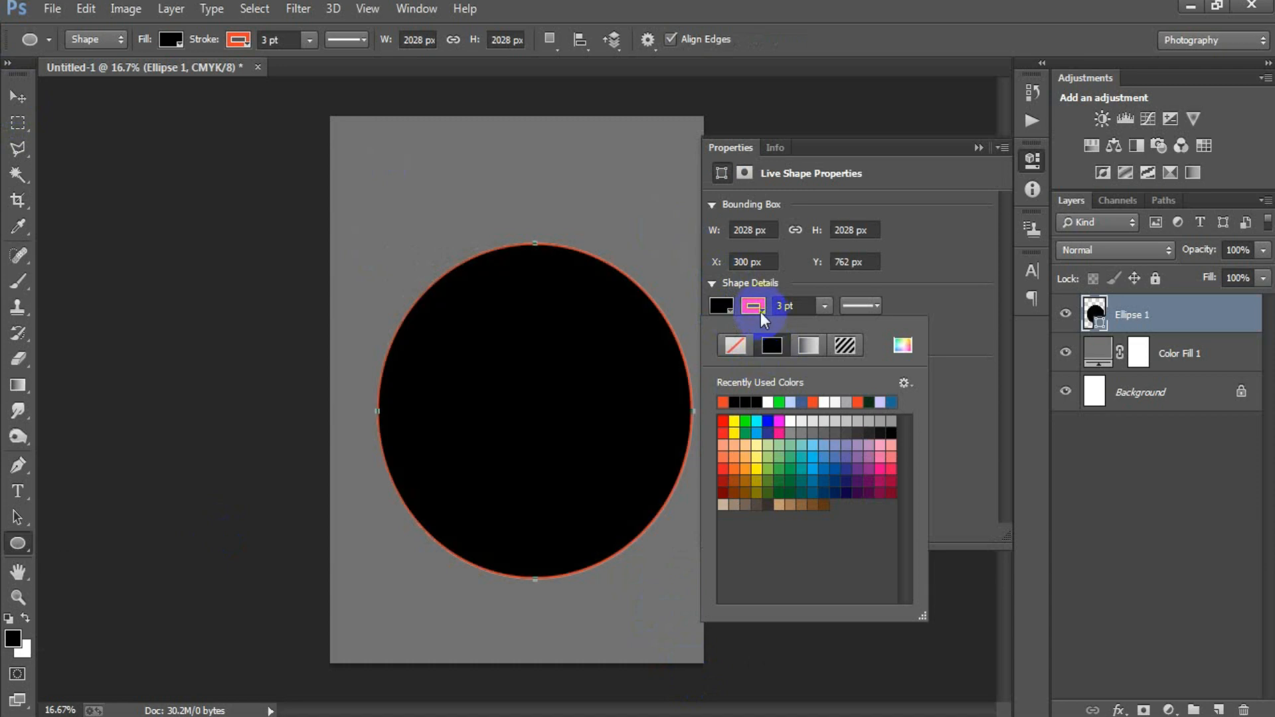
left_click(735, 345)
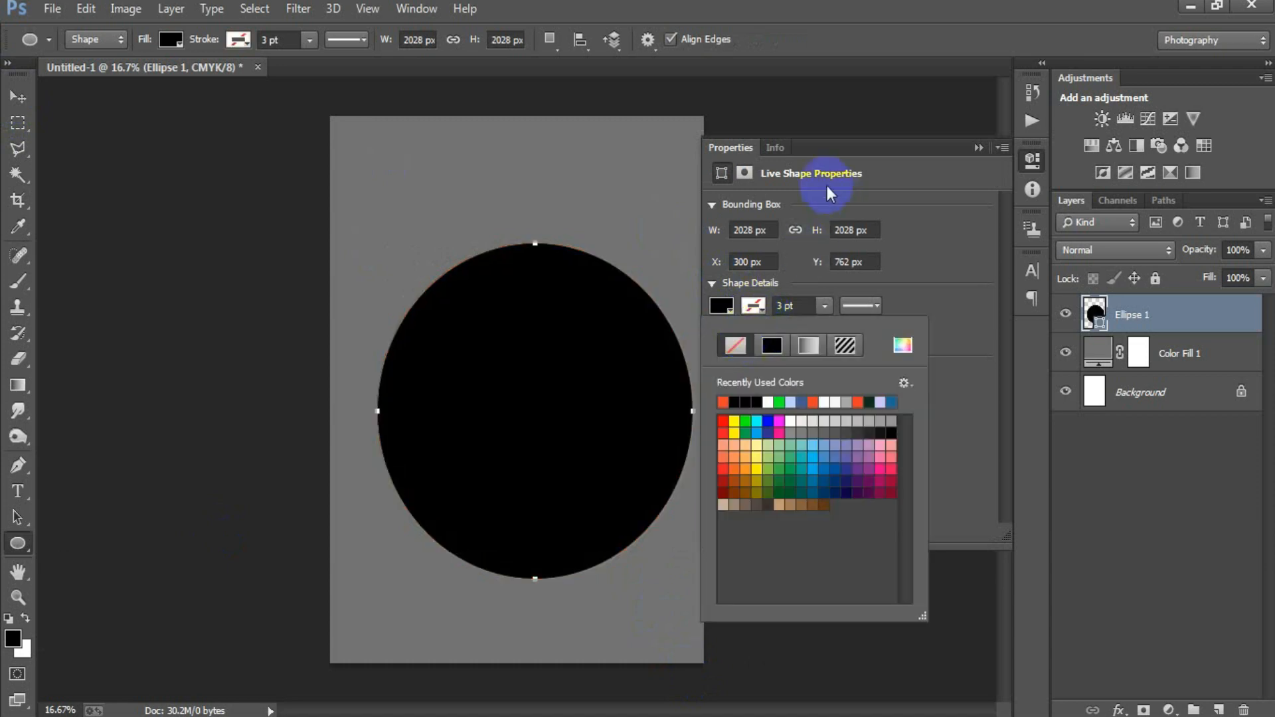
- Move the black circle slightly up and align it horizontally to the centre of the Background layer
left_click(18, 96)
left_click_drag(510, 404, 502, 390)
left_click(979, 147)
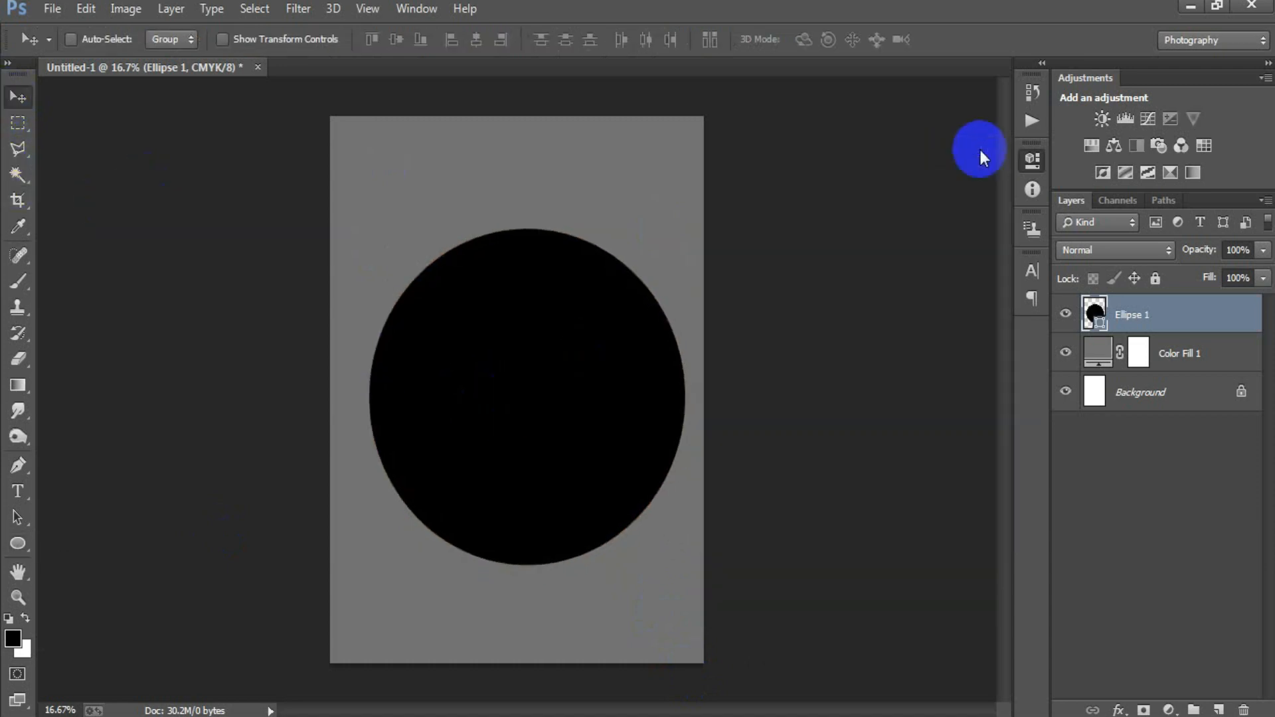
left_click(1102, 390, "ctrl")
left_click(476, 41)
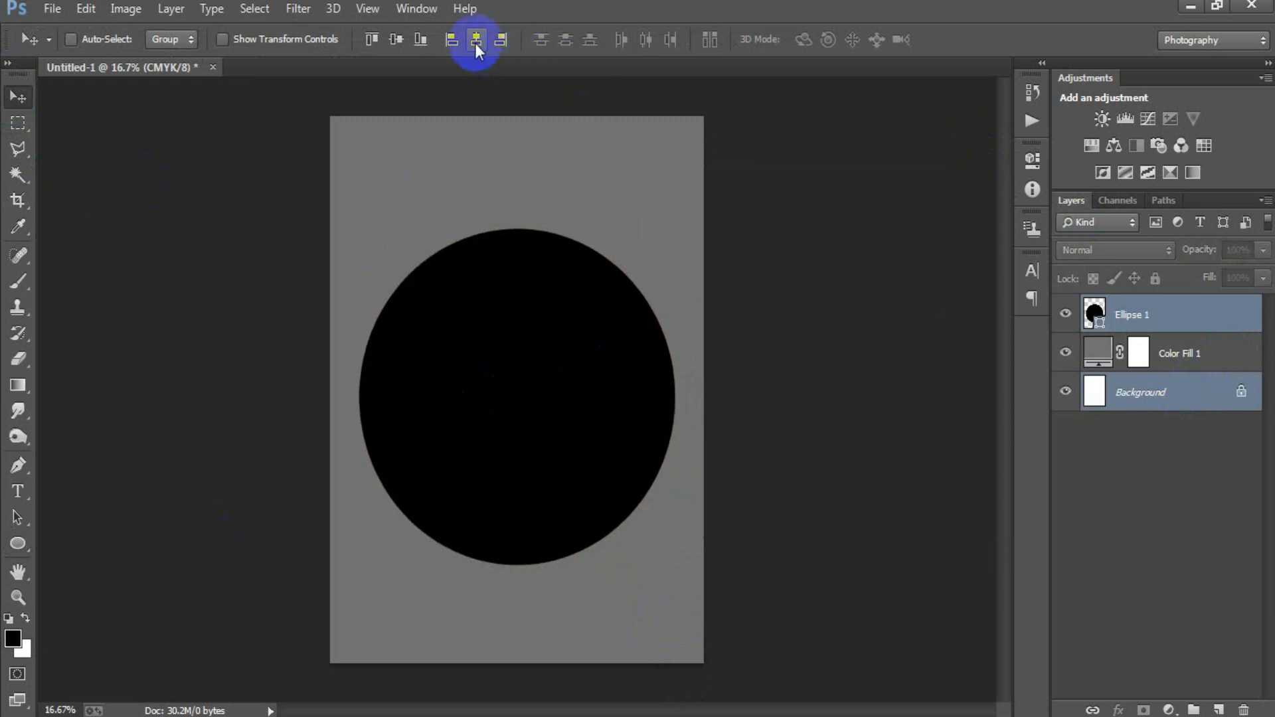
- Duplicate the black circle layer and set the copy's fill color to 416096
left_click(1137, 322)
key("ctrl+j")
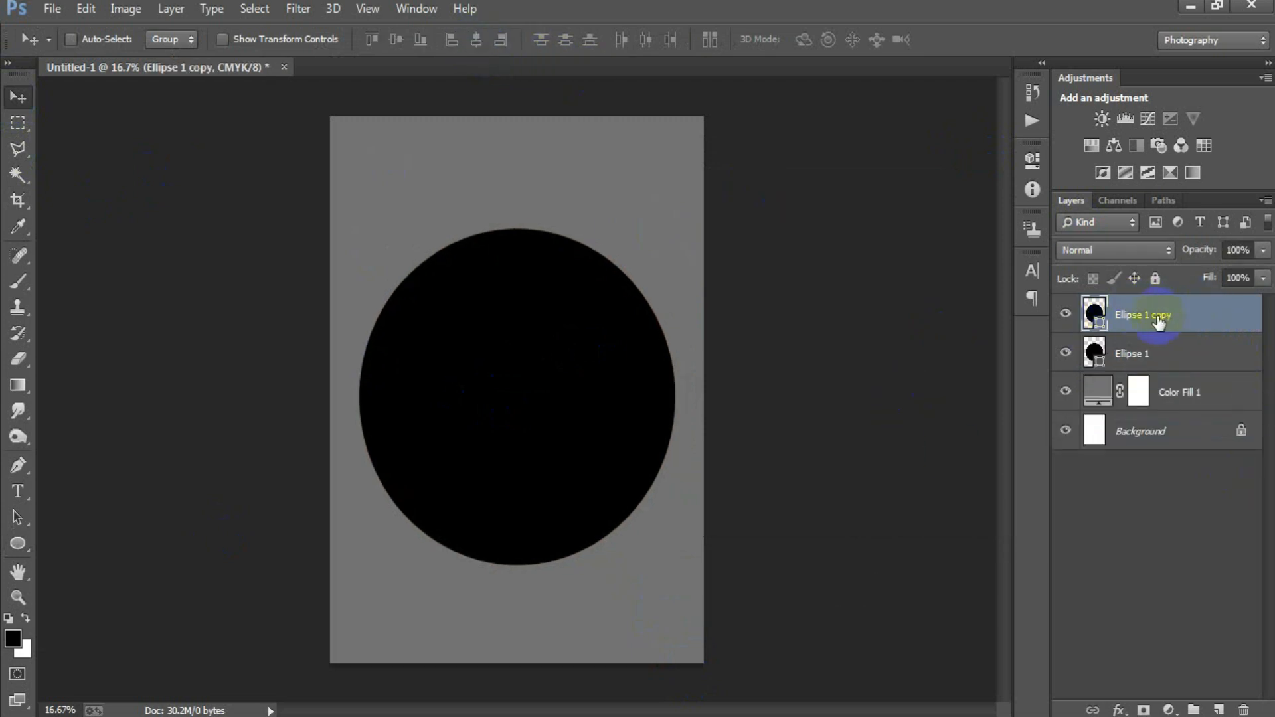
double_click(1093, 315)
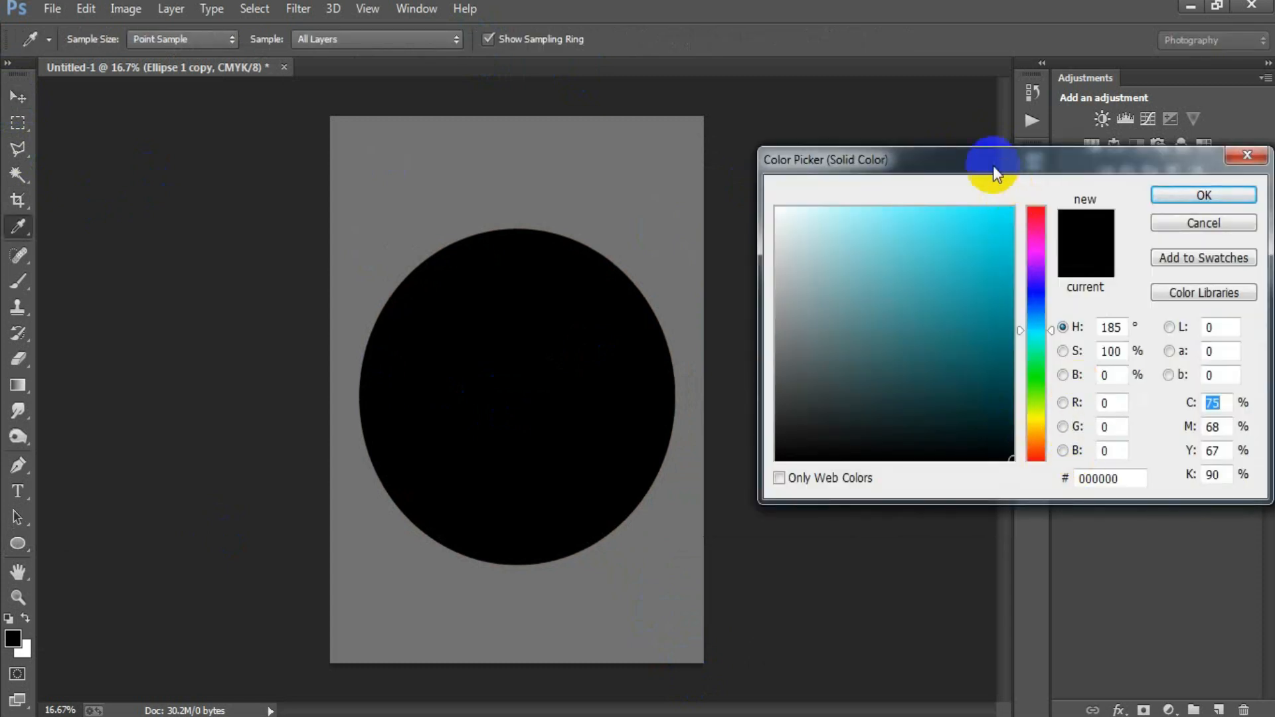
left_click(882, 509)
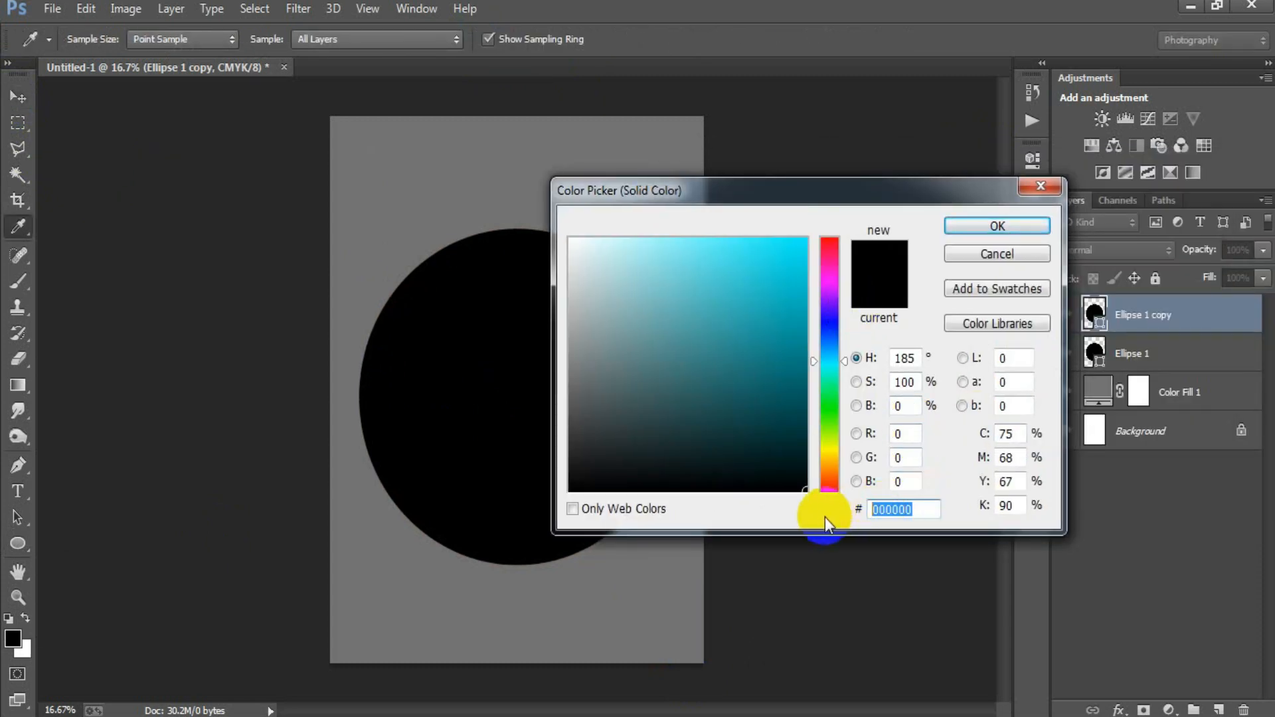
type("41")
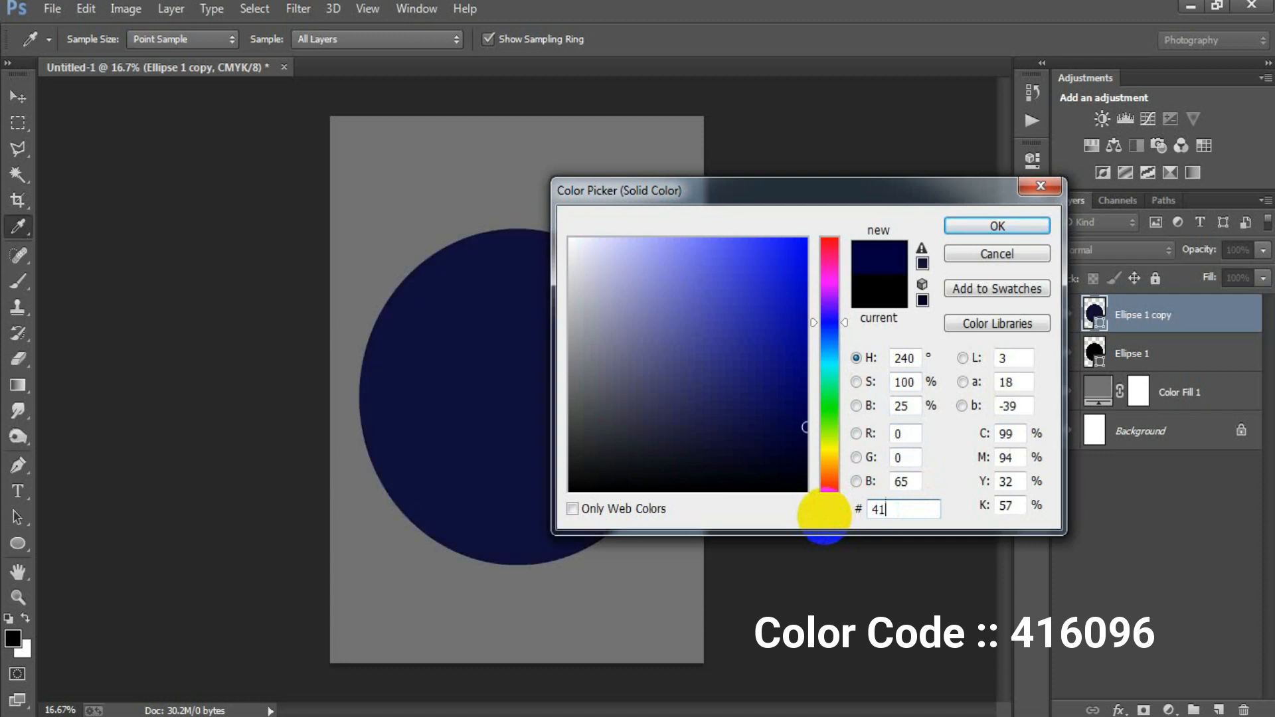
type("6096")
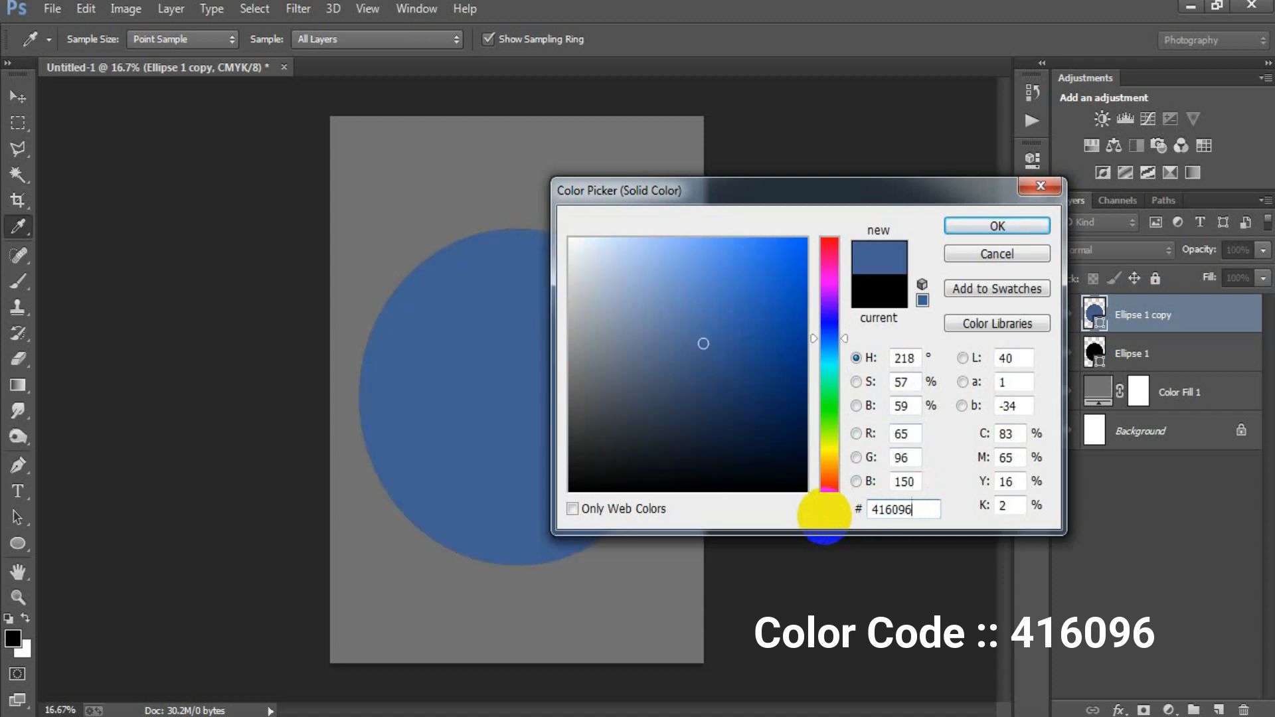
left_click(963, 225)
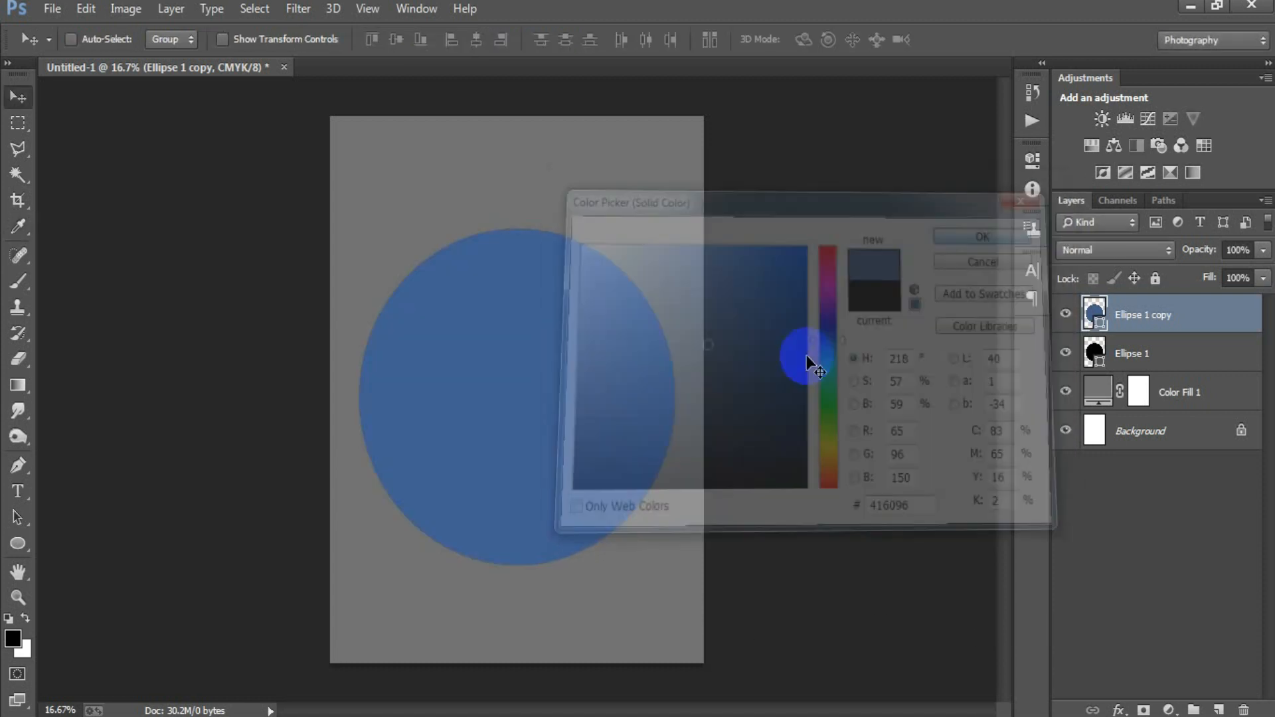
- Scale the blue circle about its centre to about 97.34%, leaving a thin black ring around it
key("ctrl+t")
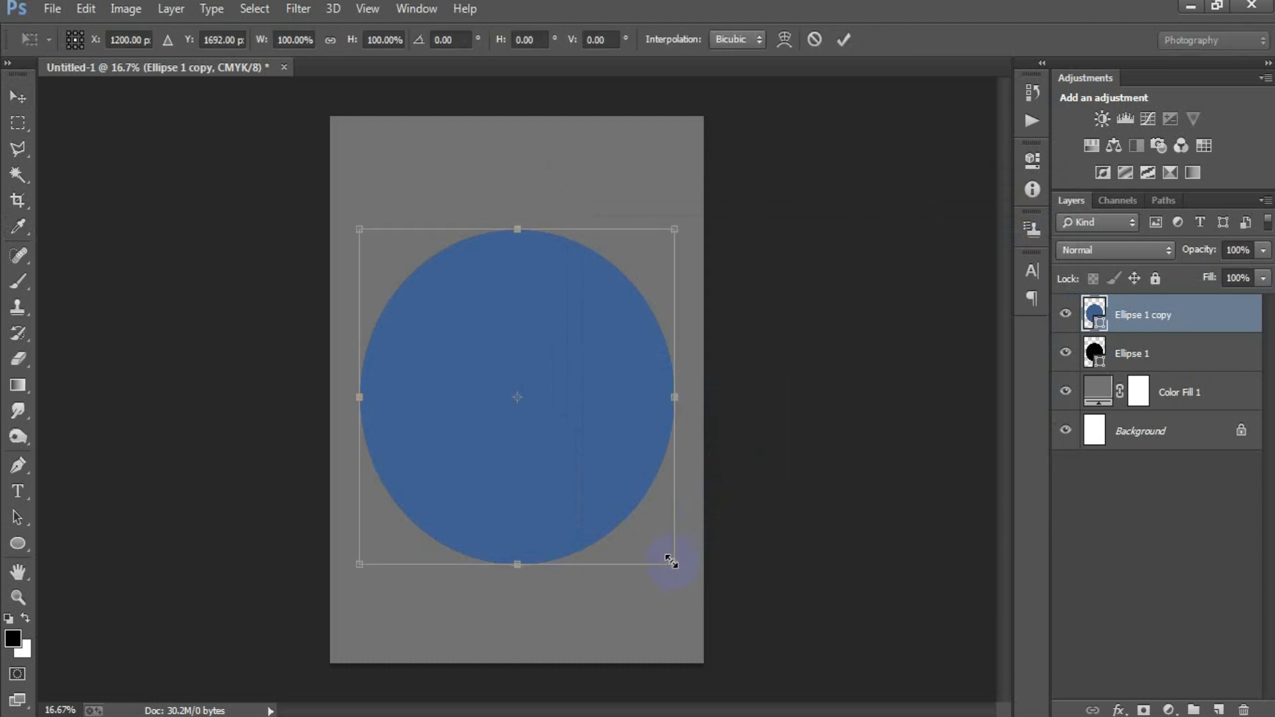
left_click_drag(671, 562, 668, 560)
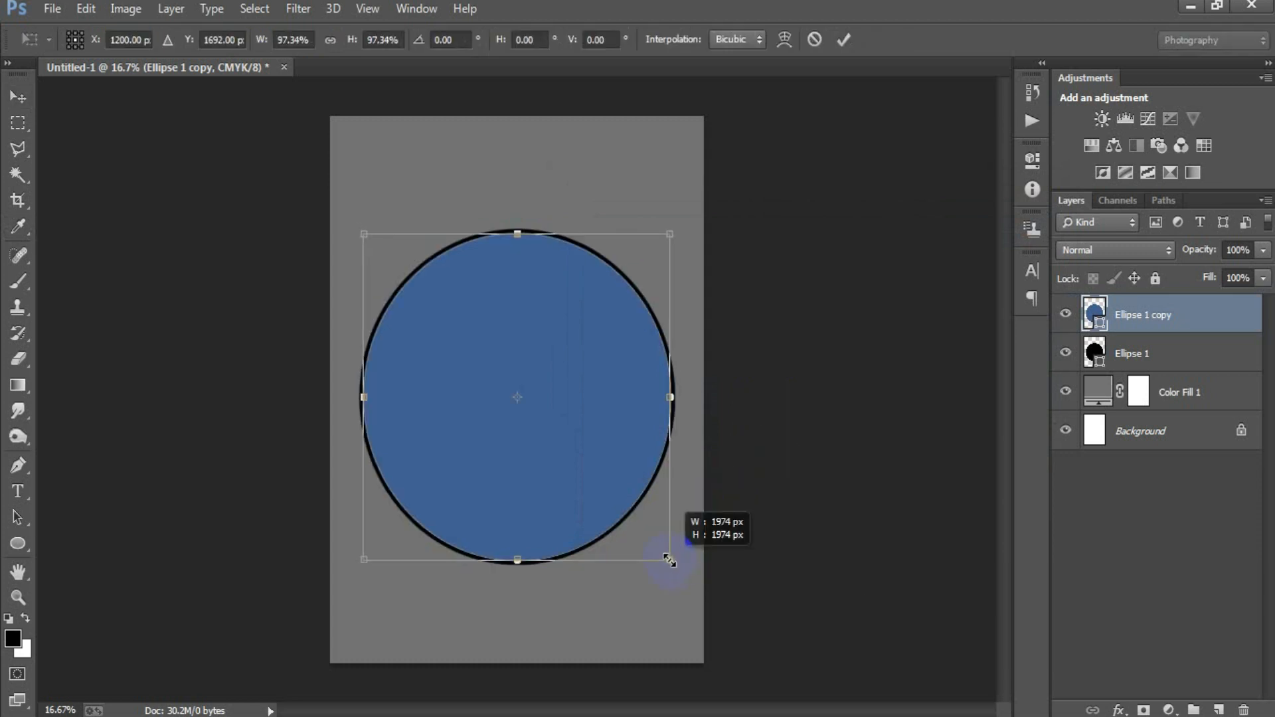
left_click(843, 39)
- Duplicate the blue circle layer and set the new copy's fill color to CDDBFF
key("ctrl+j")
key("ctrl+j")
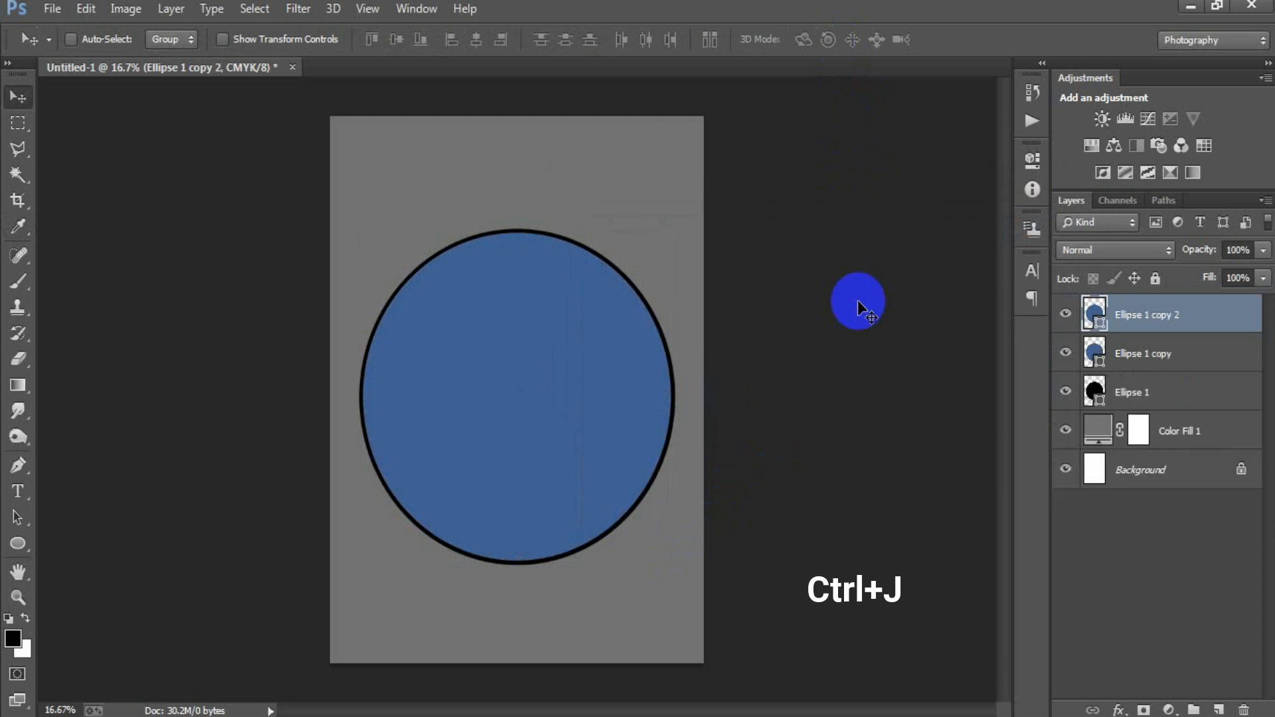
double_click(1091, 323)
left_click(870, 509)
type("C")
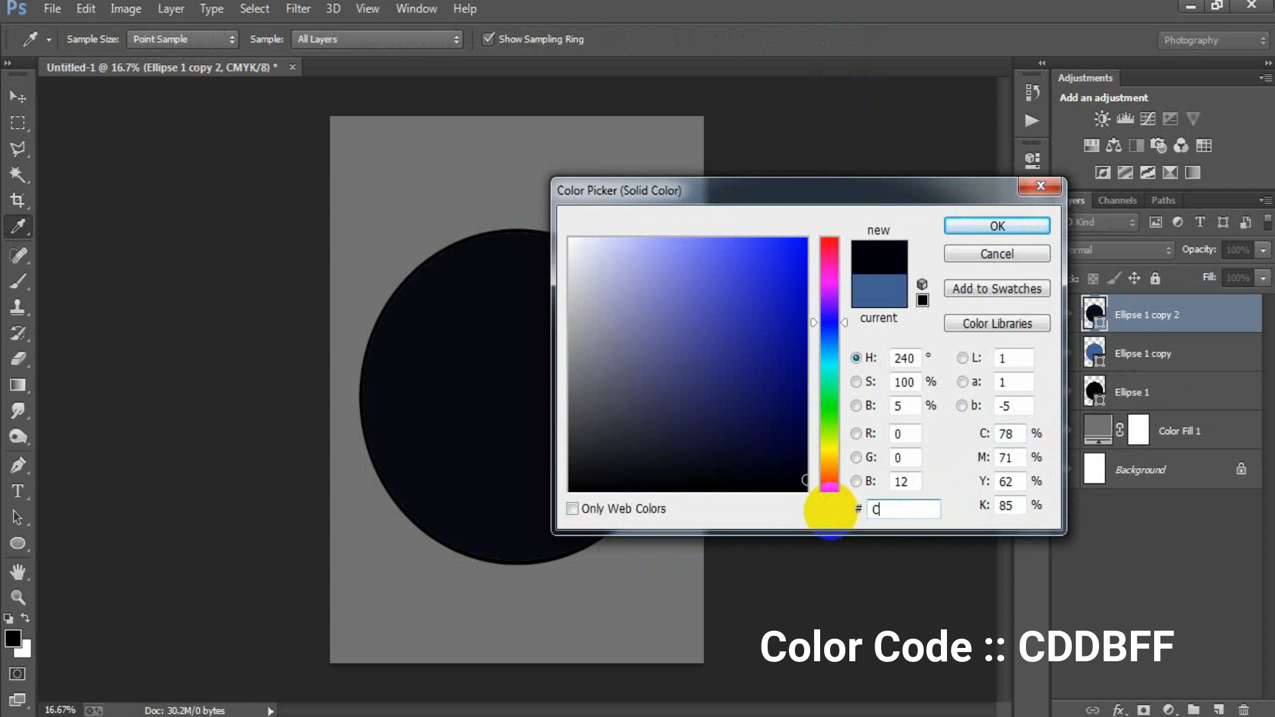
type("DDBFF")
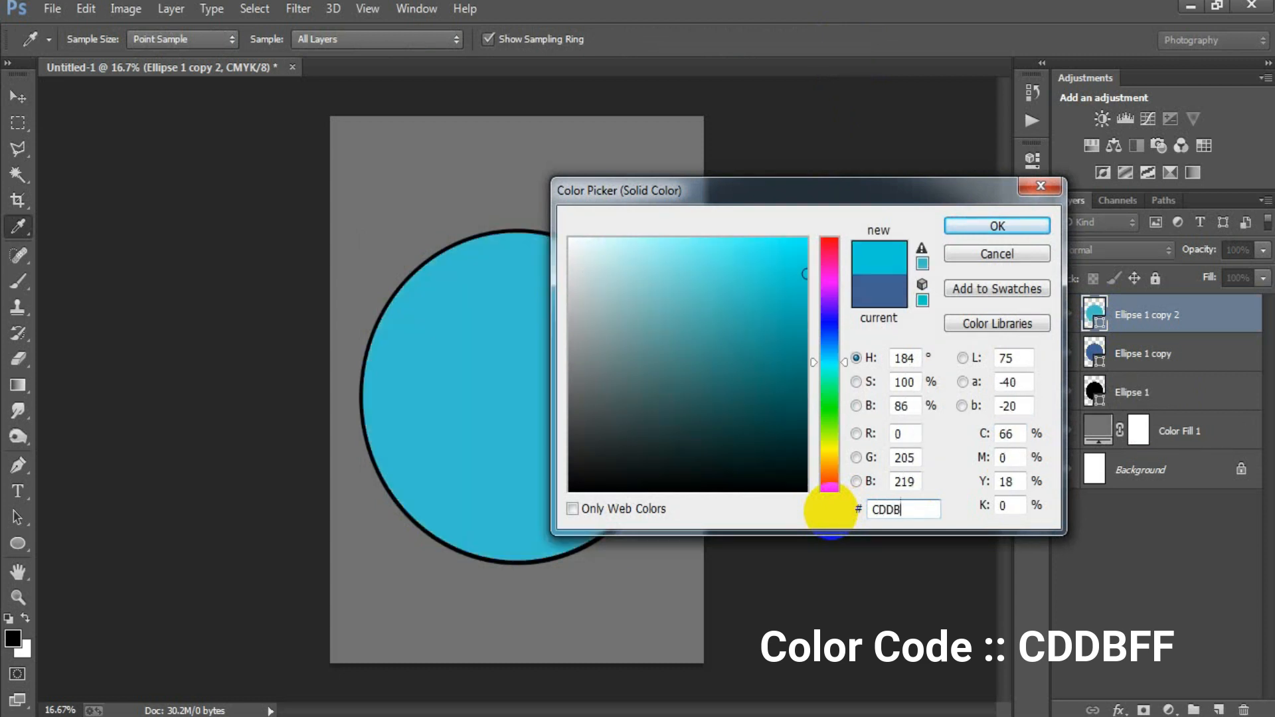
left_click(984, 227)
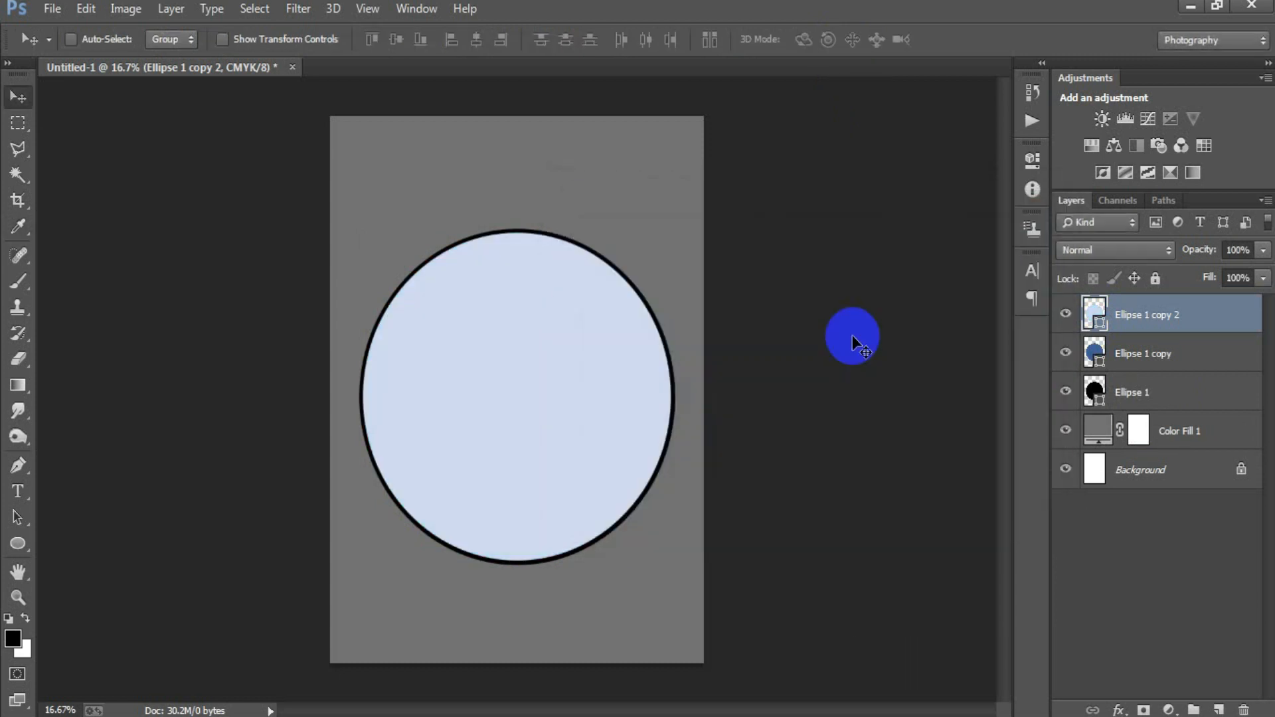
- Scale the pale blue circle about its centre down to about a third of its size
key("ctrl+t")
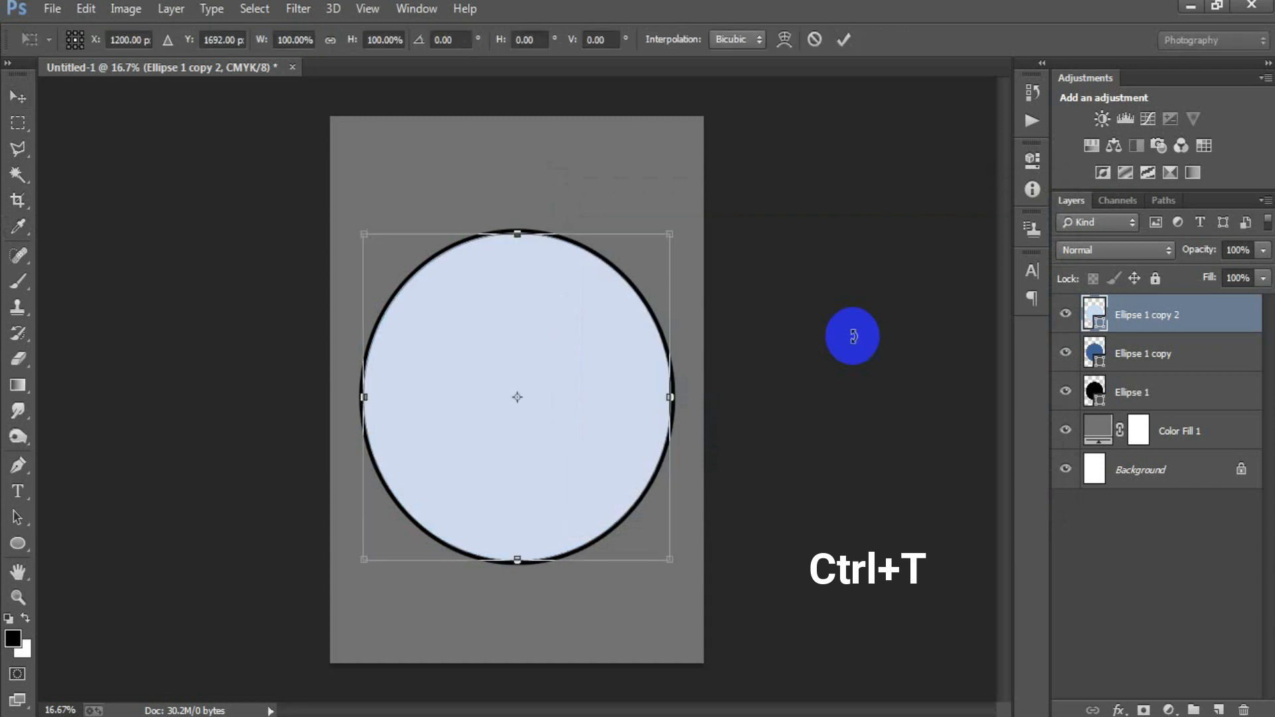
left_click_drag(673, 562, 555, 464)
left_click(845, 39)
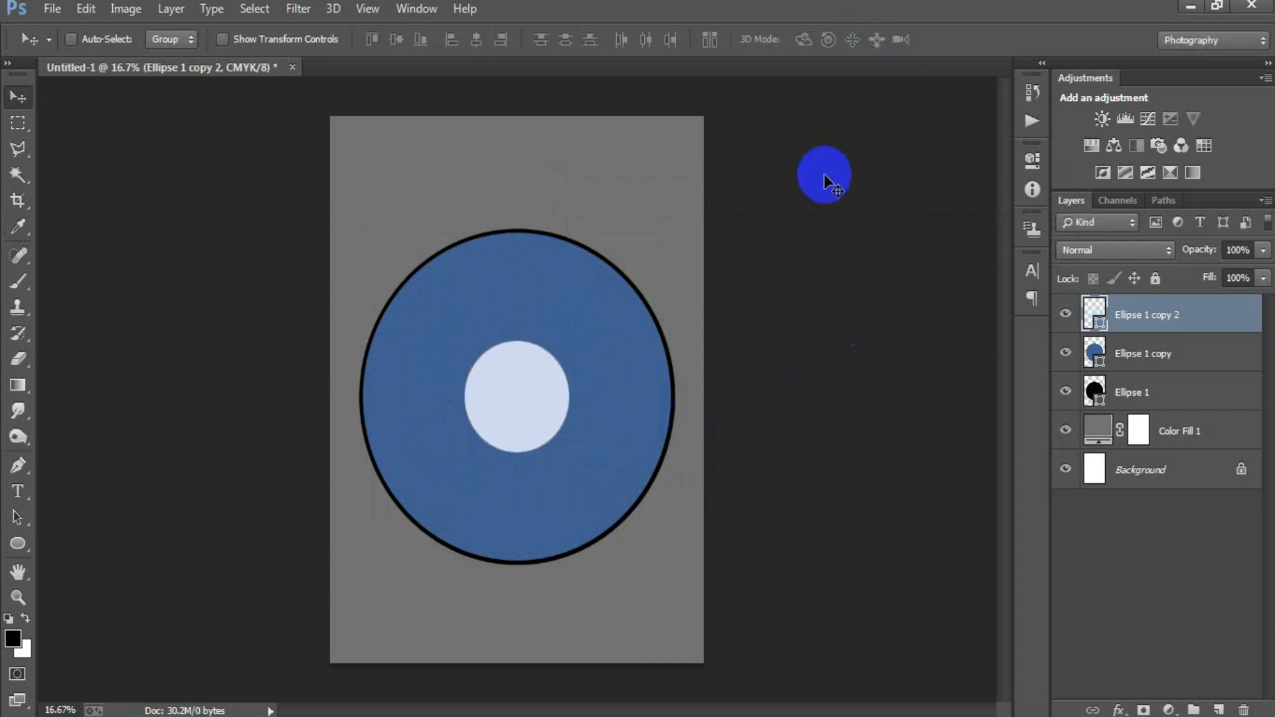
- Nudge the small pale circle straight up into the upper half of the blue circle
key("shift+Up")
key("shift+Up")
key("shift+Up")
key("shift+Up")
key("shift+Up")
key("shift+Up")
key("shift+Up")
key("shift+Up")
key("shift+Up")
key("shift+Up")
key("shift+Up")
key("shift+Up")
key("shift+Up")
key("shift+Up")
key("shift+Up")
key("shift+Up")
key("shift+Up")
key("shift+Up")
key("shift+Up")
key("shift+Up")
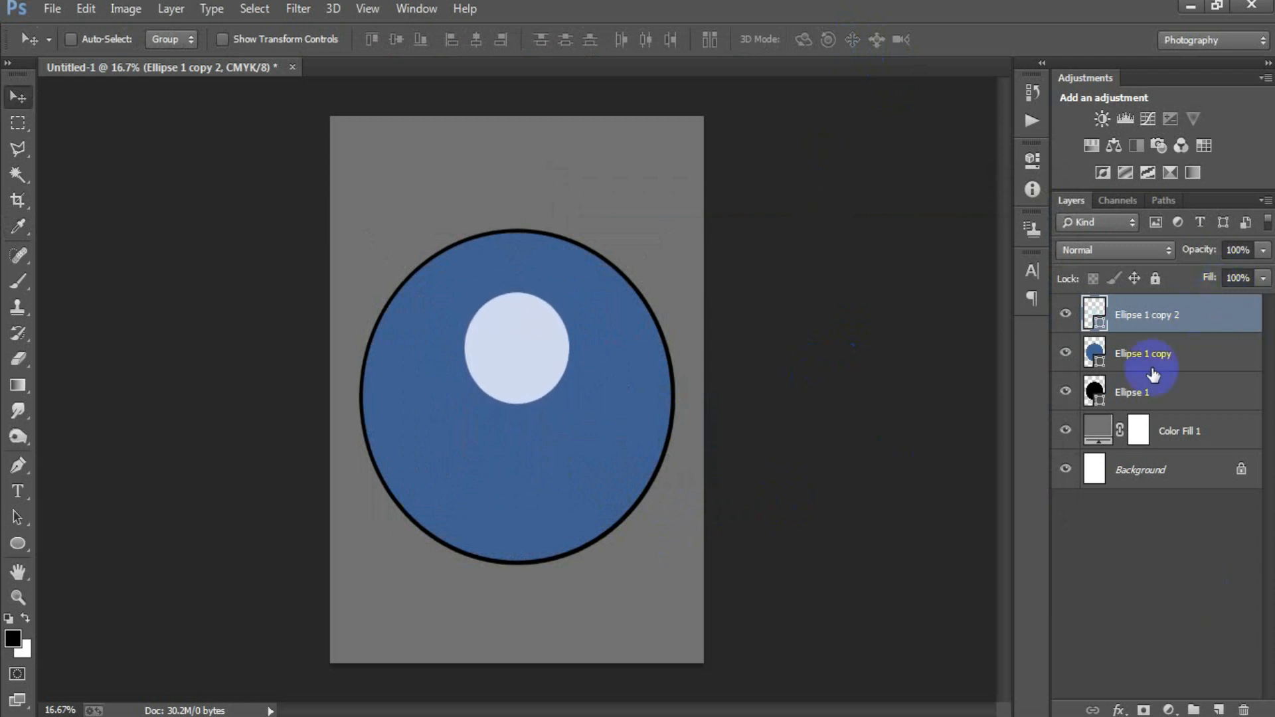
- Rasterize the three ellipse layers, keeping the pale circle in the upper half of the blue one
left_click(1132, 393, "shift")
right_click(1150, 345)
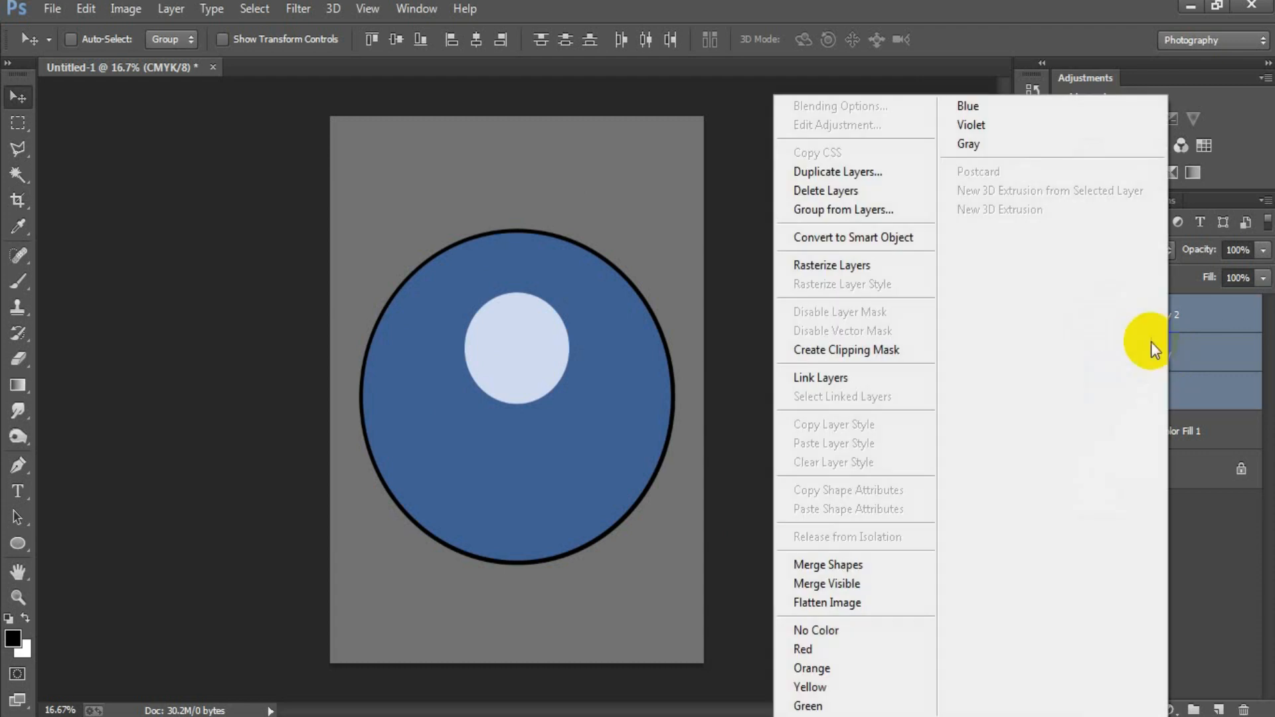
left_click(832, 266)
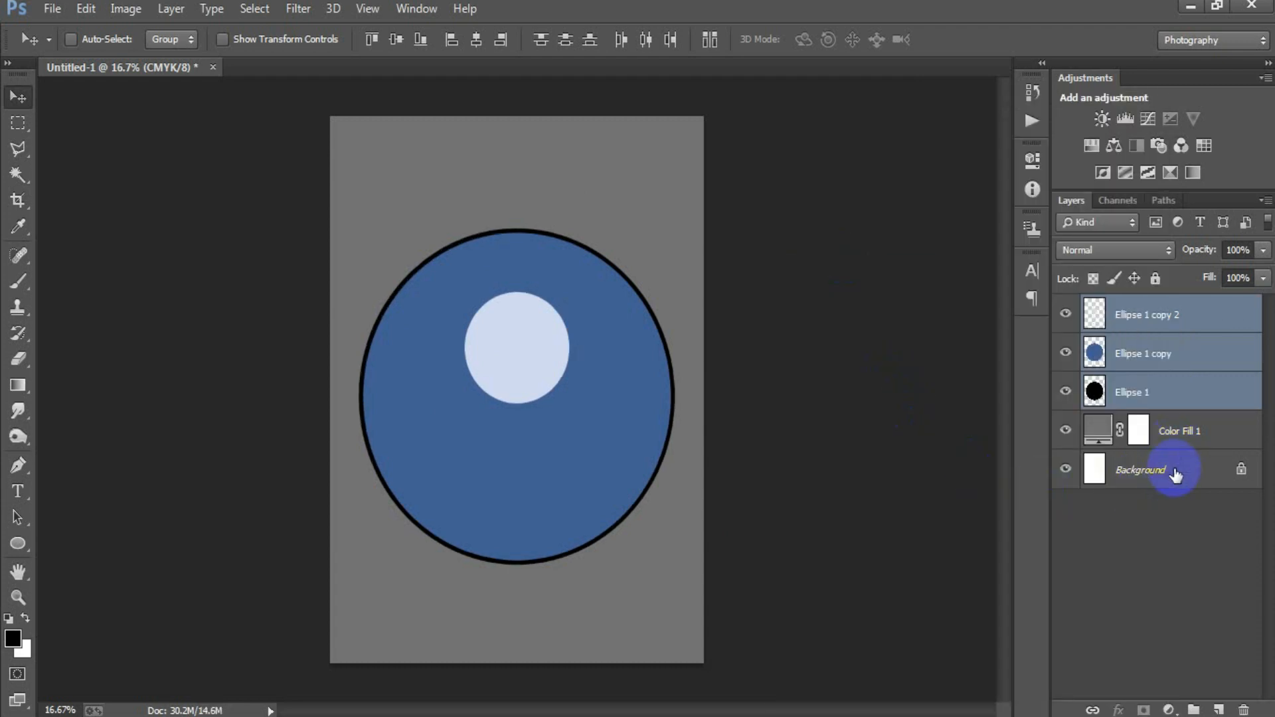
left_click(397, 40)
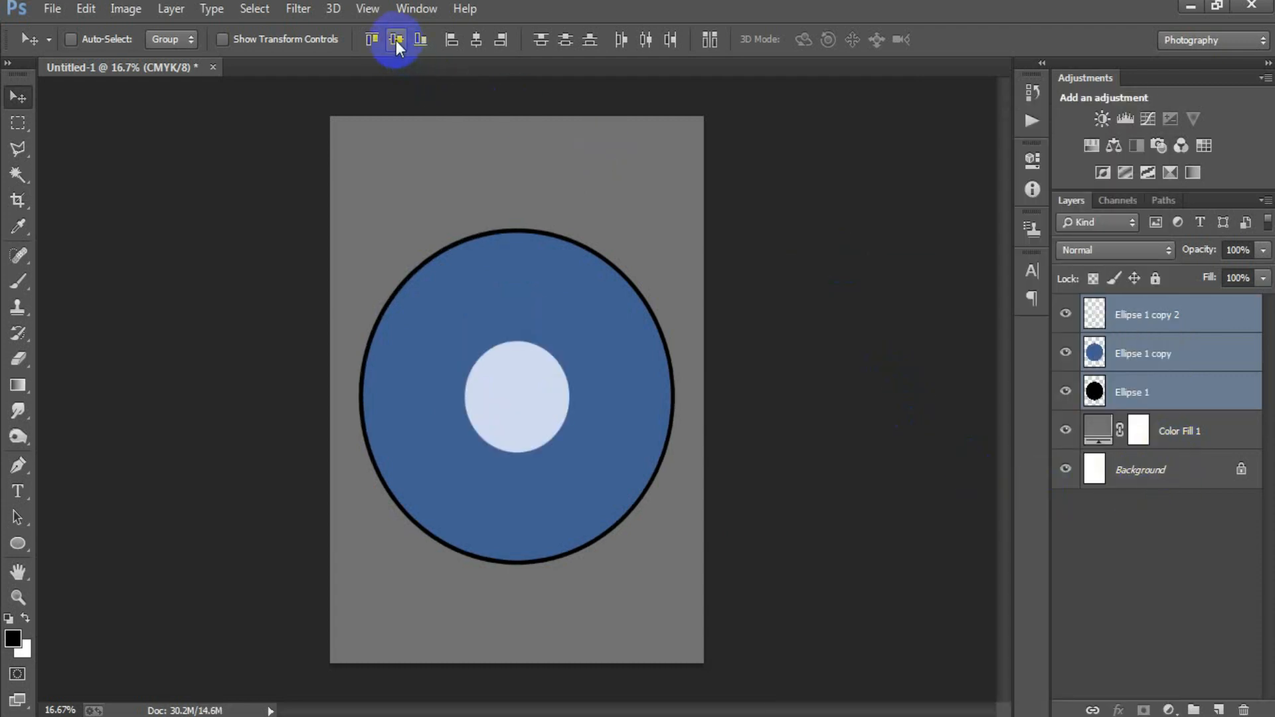
key("ctrl+z")
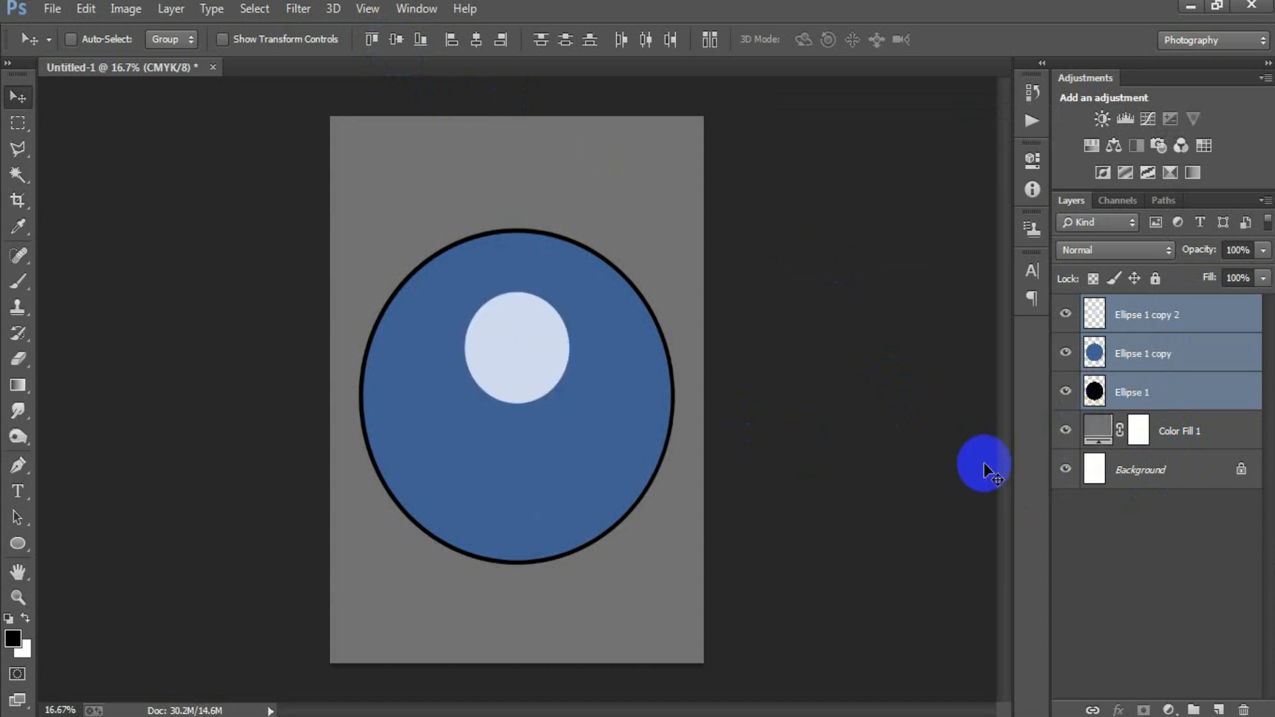
- Open the EPS file of tree silhouettes, rasterizing it at 300 pixels/inch in CMYK Color mode
left_click(1133, 315)
left_click(53, 10)
left_click(70, 42)
double_click(680, 183)
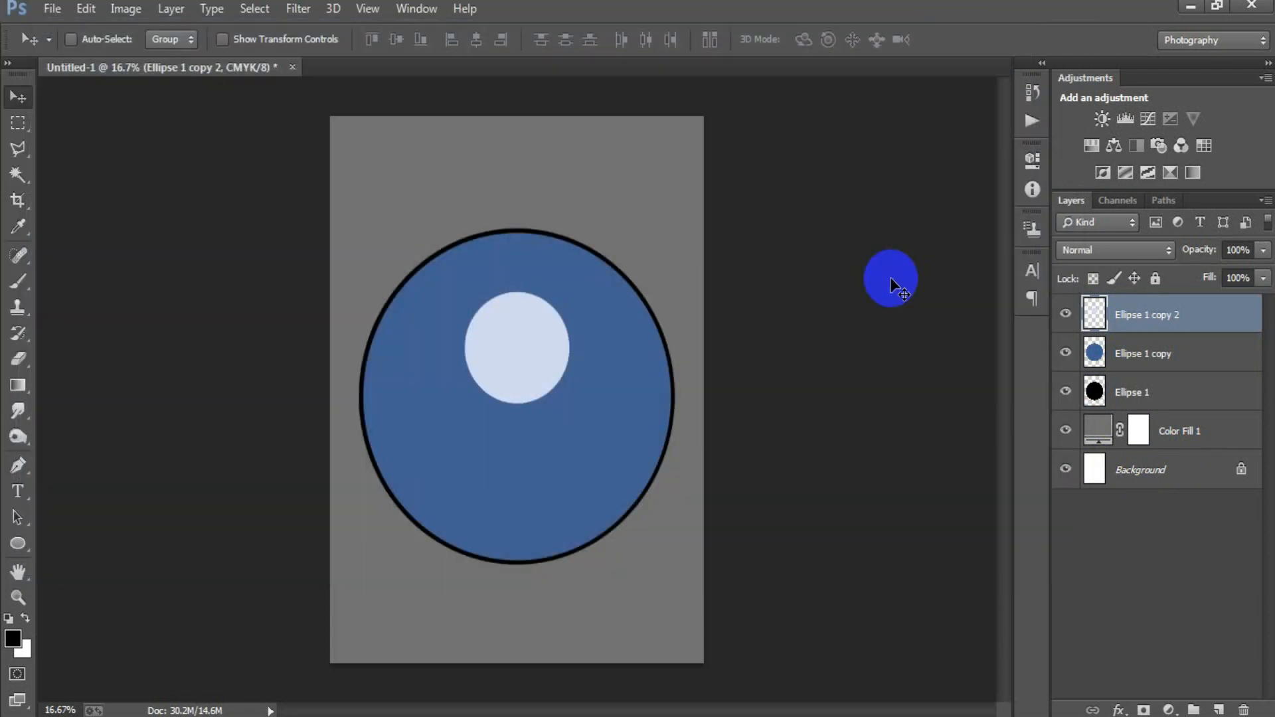
double_click(560, 304)
type("300")
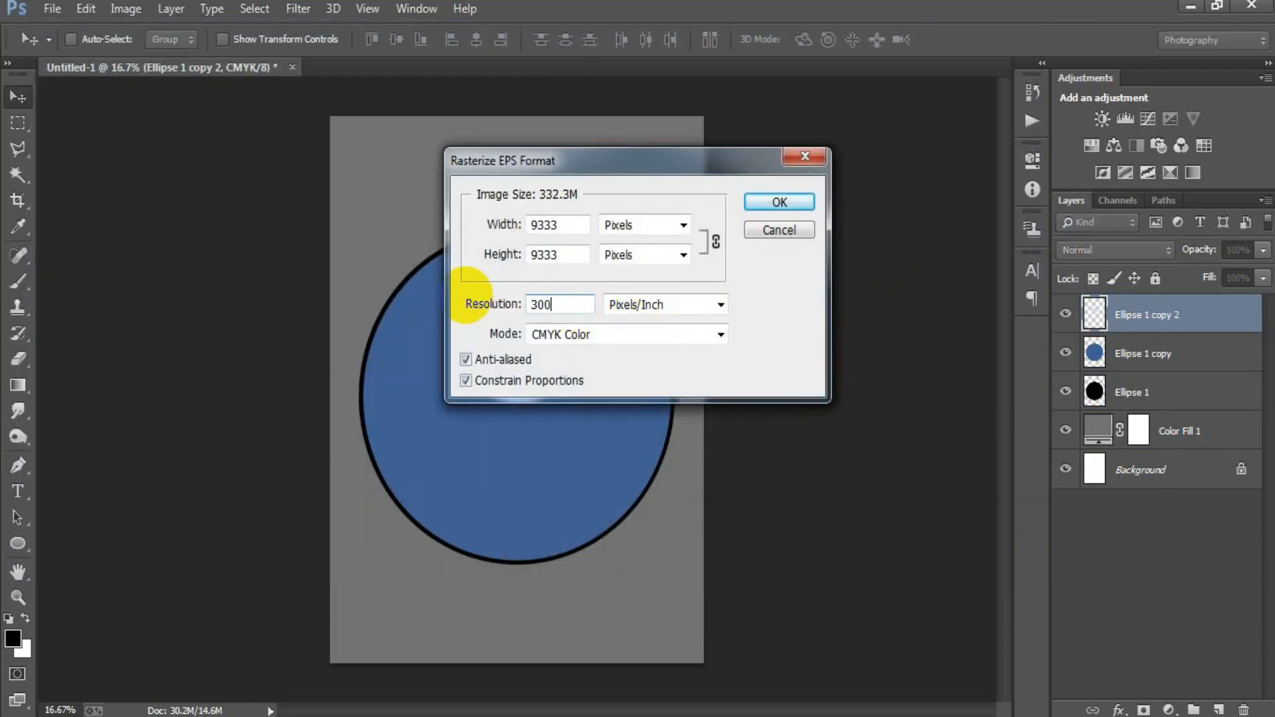
key("Return")
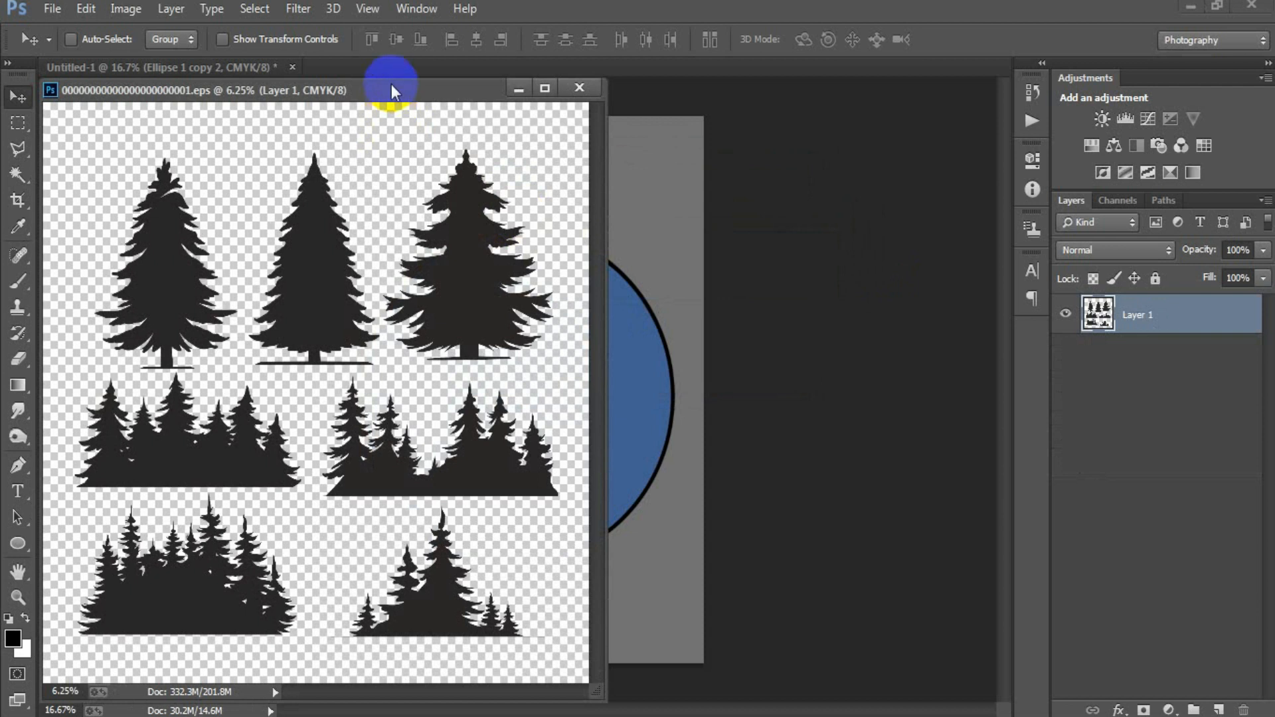
- Enclose the third tree of the first row in a rectangular marquee and shift the selection right, clear of the neighbouring tree
left_click_drag(392, 84, 772, 374)
left_click(18, 123)
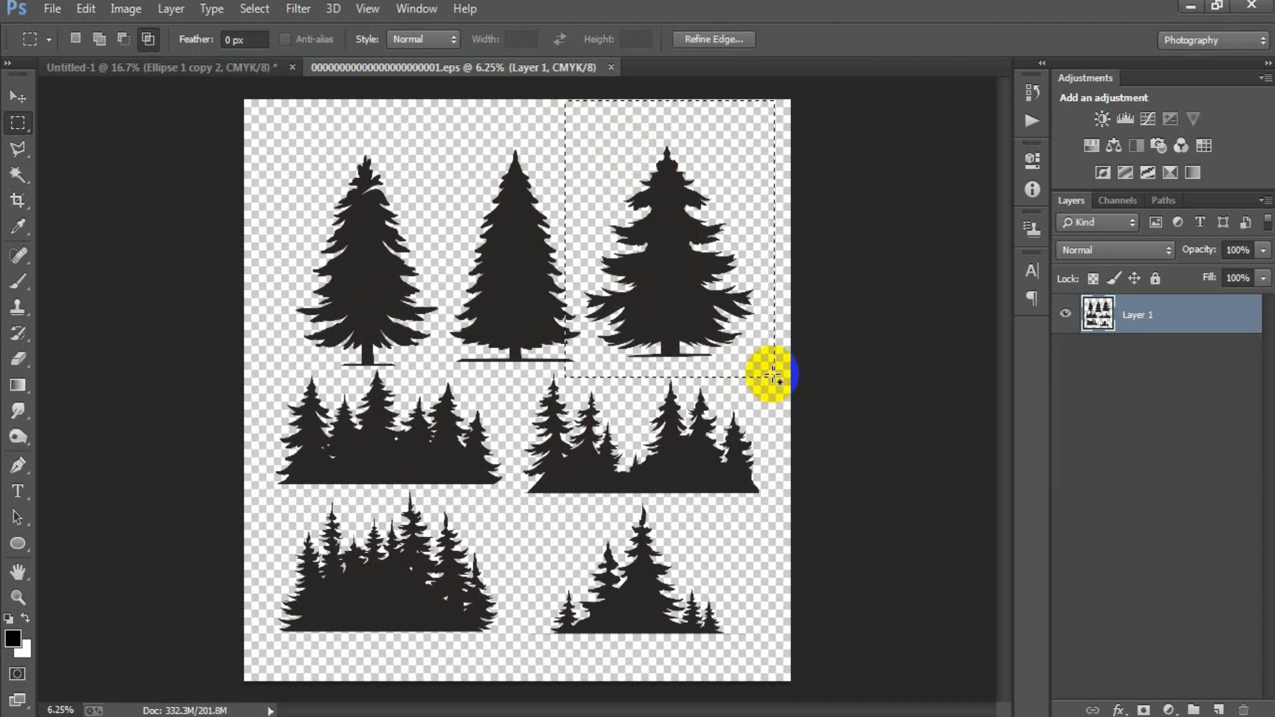
key("shift+Right")
key("shift+Right")
key("shift+Right")
key("shift+Right")
key("shift+Right")
key("shift+Right")
key("shift+Right")
key("shift+Right")
key("shift+Right")
key("shift+Right")
key("shift+Right")
key("shift+Right")
key("shift+Right")
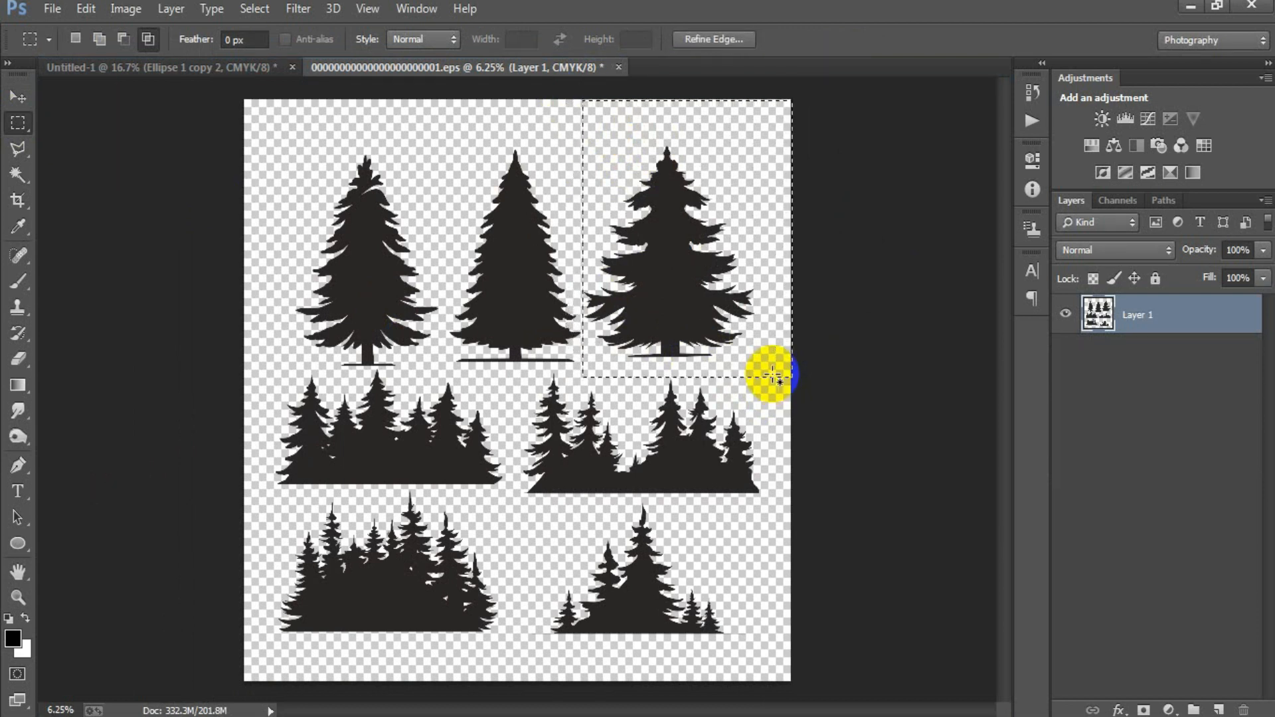
- Copy the selected tree into the Untitled-1 document and close the EPS file without saving
left_click(11, 103)
left_click_drag(631, 251, 190, 72)
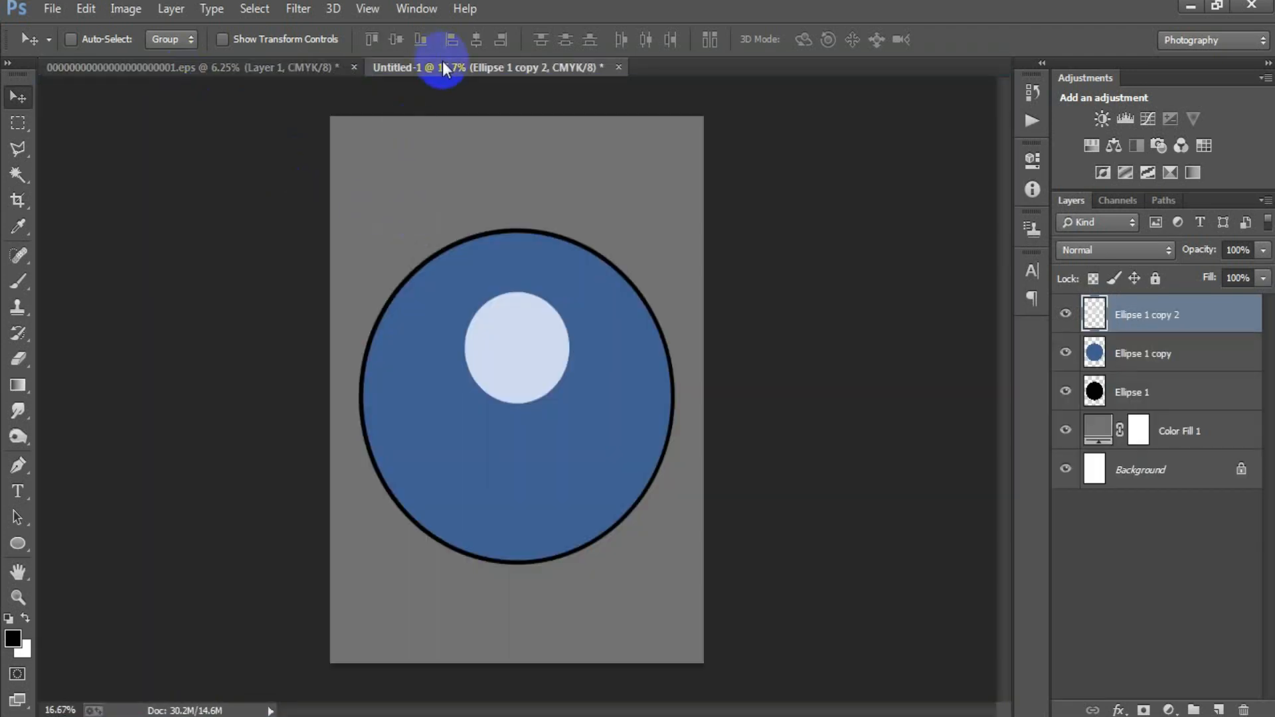
left_click(292, 67)
left_click_drag(612, 285, 514, 346)
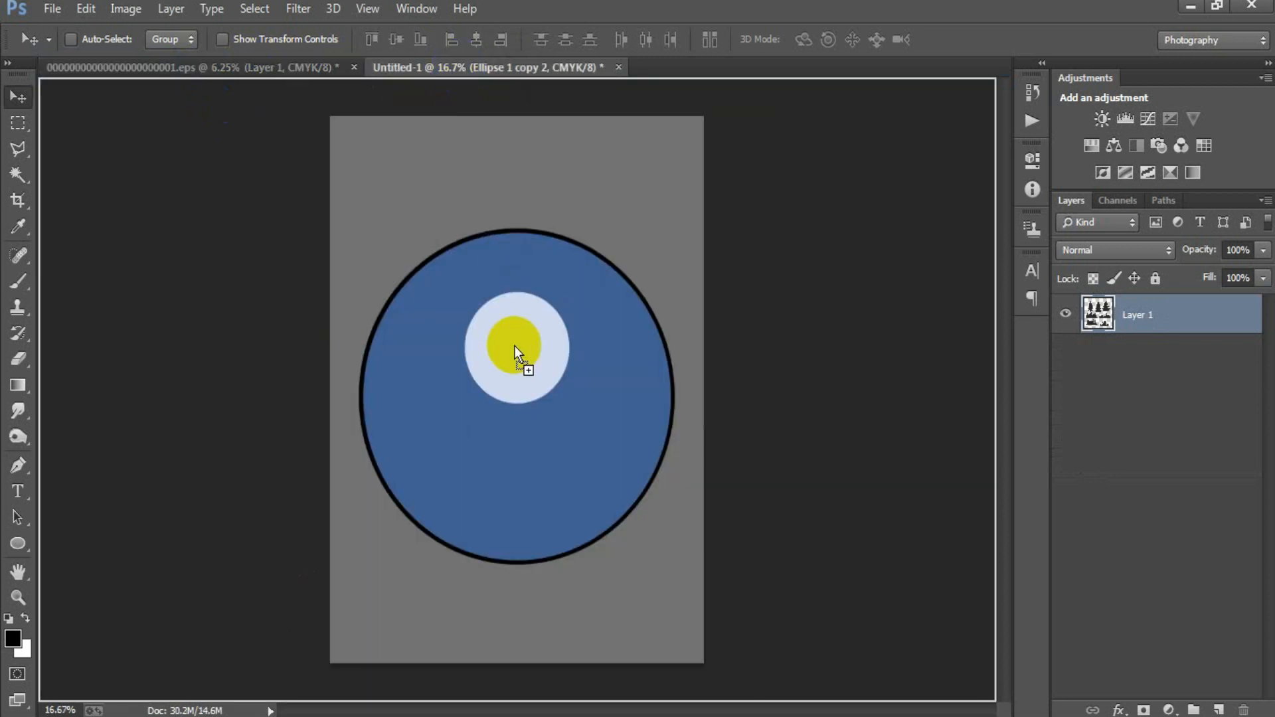
left_click(354, 67)
left_click(632, 284)
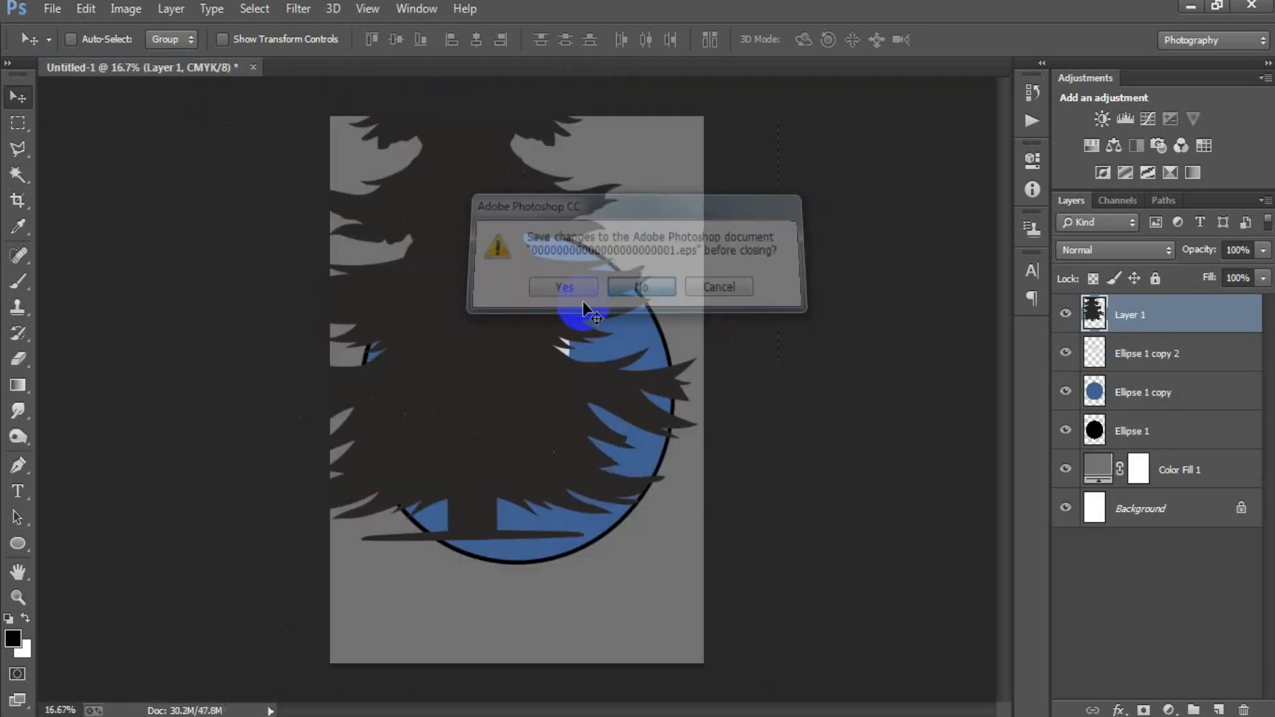
- Scale the tree down to 37.63% width and 50.21% height and place it over the circle's left side
key("ctrl+t")
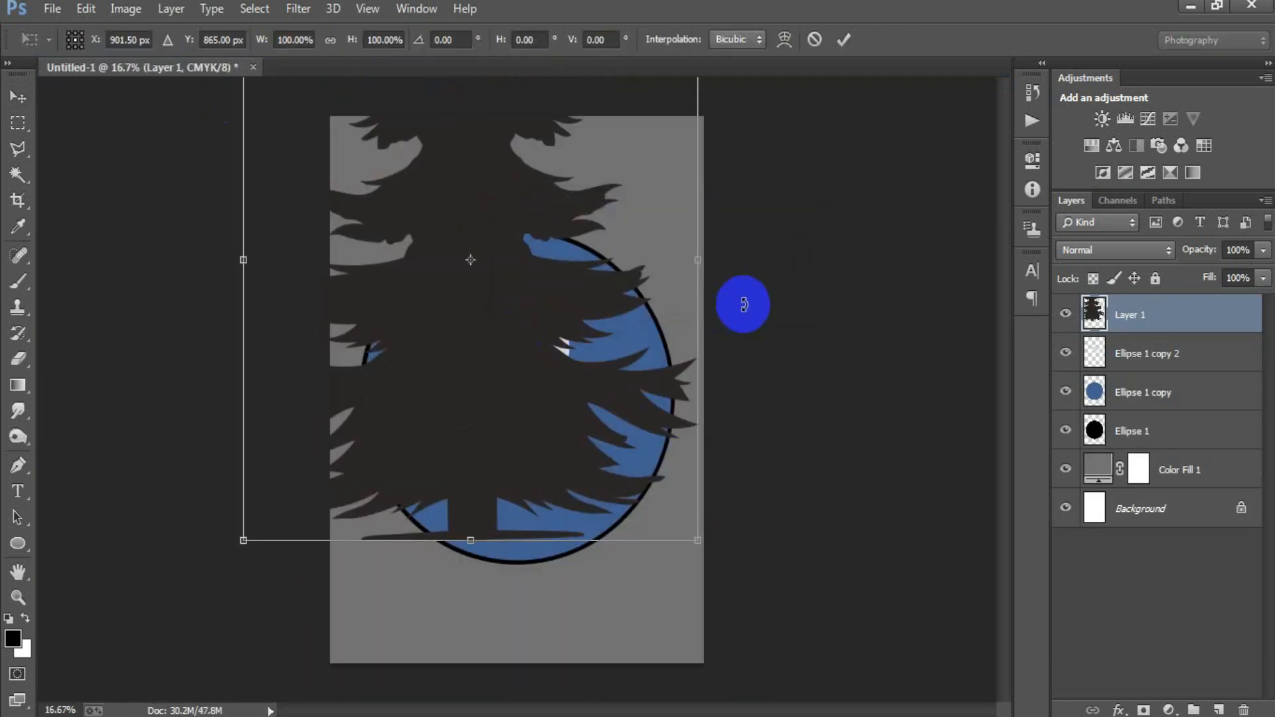
left_click_drag(698, 259, 640, 248)
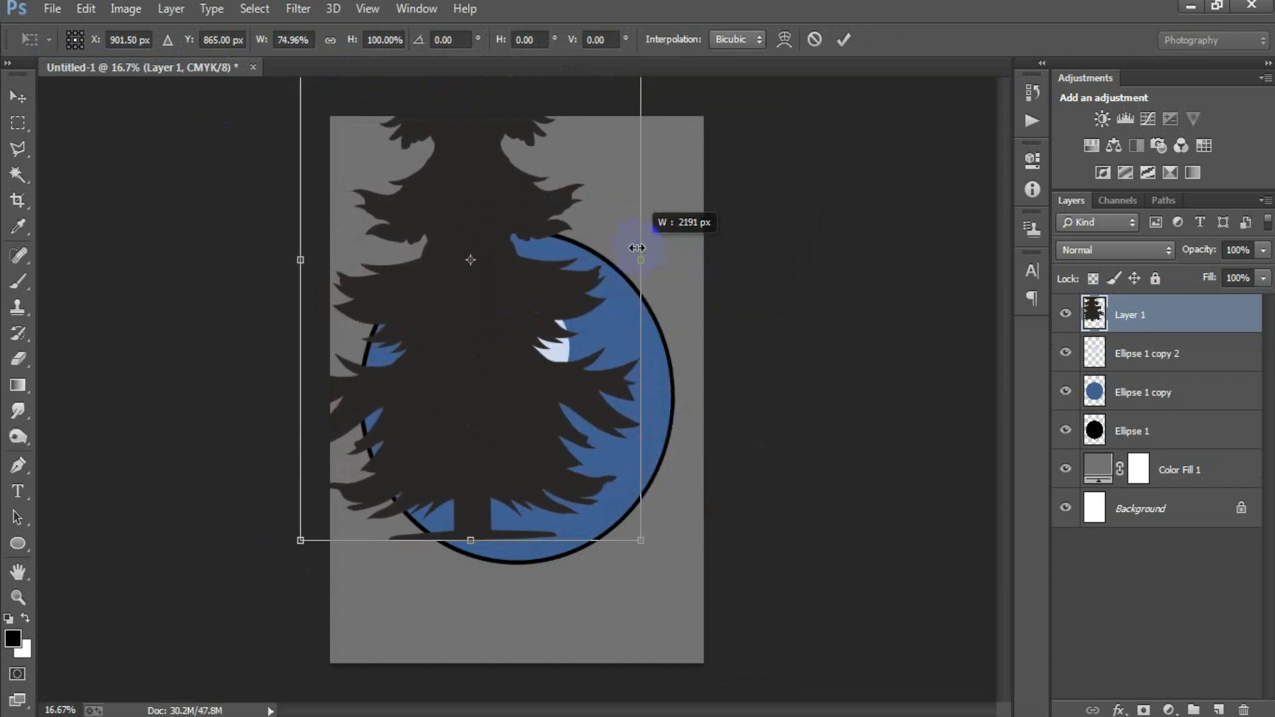
left_click(579, 437, "alt")
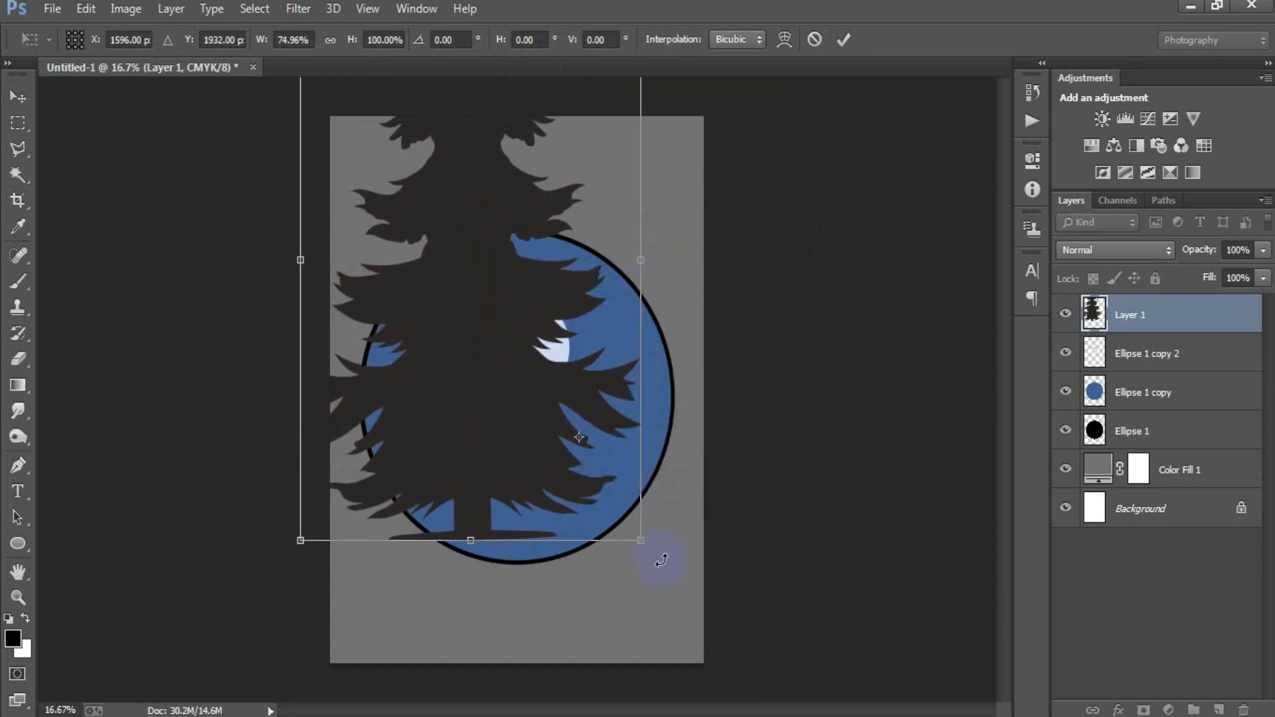
left_click_drag(640, 542, 541, 365)
left_click_drag(485, 325, 428, 527)
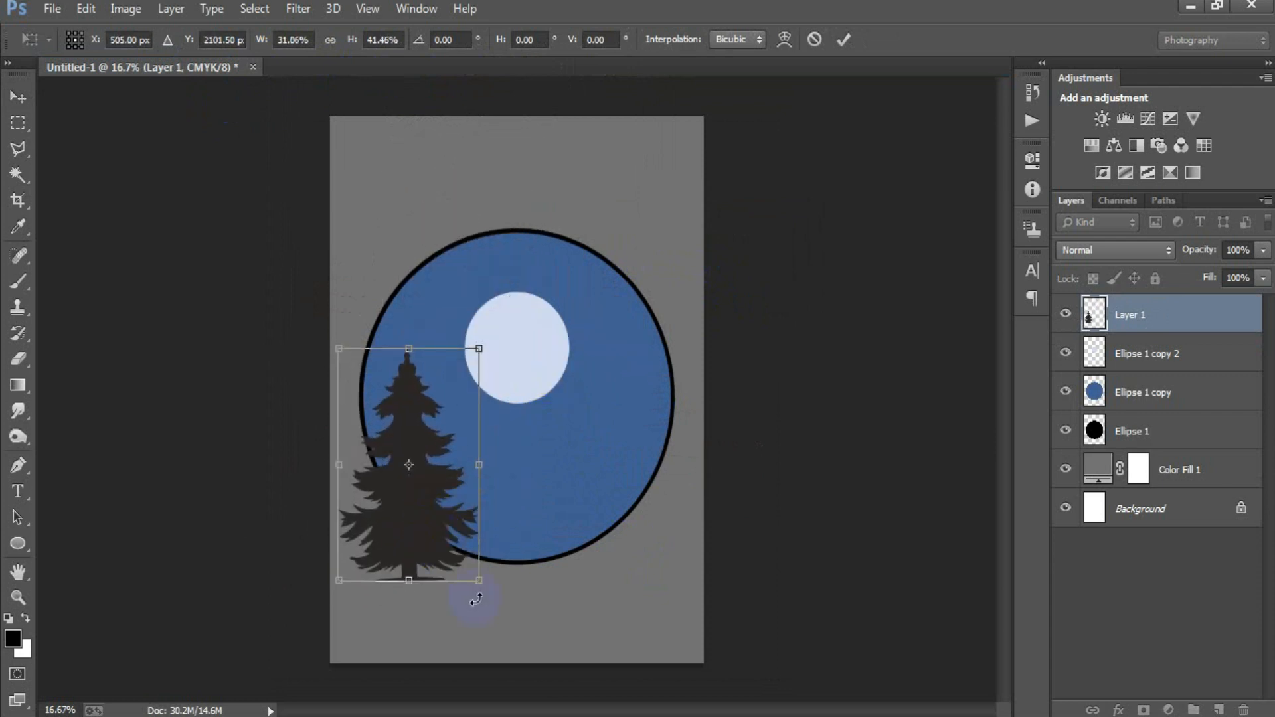
left_click_drag(481, 578, 495, 607)
left_click_drag(430, 524, 432, 545)
left_click(844, 41)
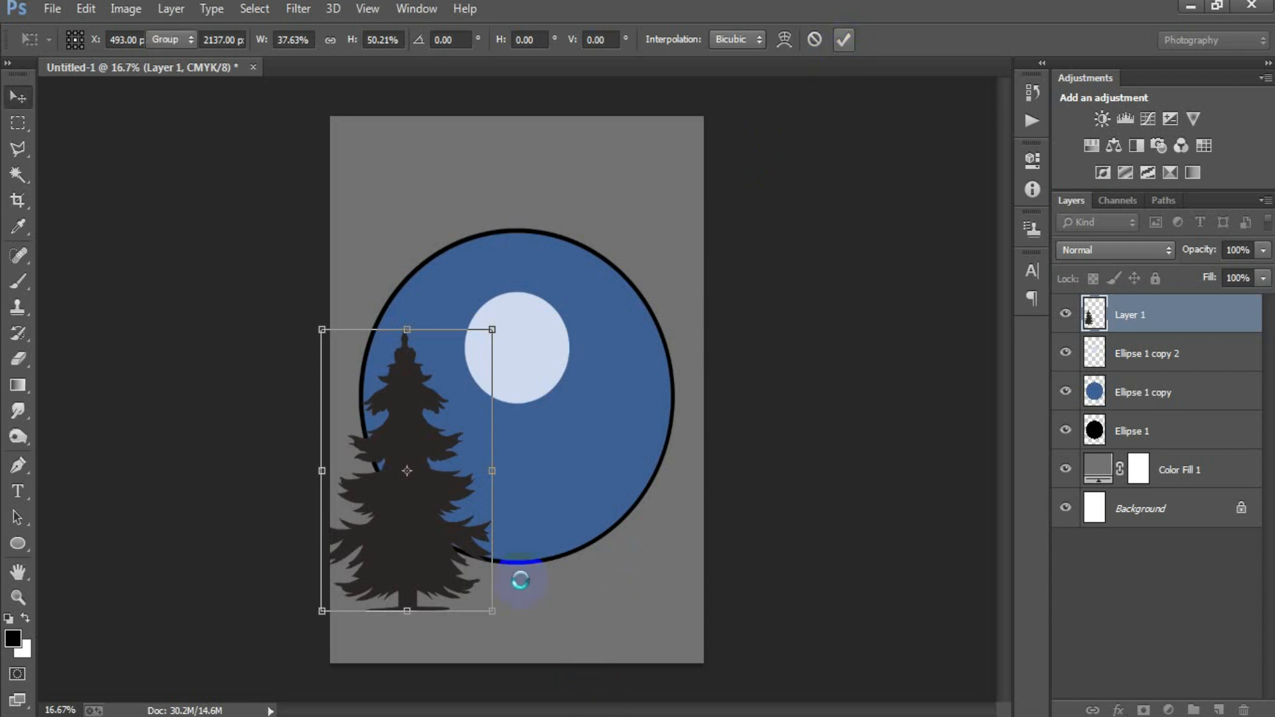
- Duplicate the tree five times into a row dipping below the moon and merge all six tree layers
left_click_drag(433, 517, 567, 510)
left_click_drag(567, 510, 658, 422, "alt")
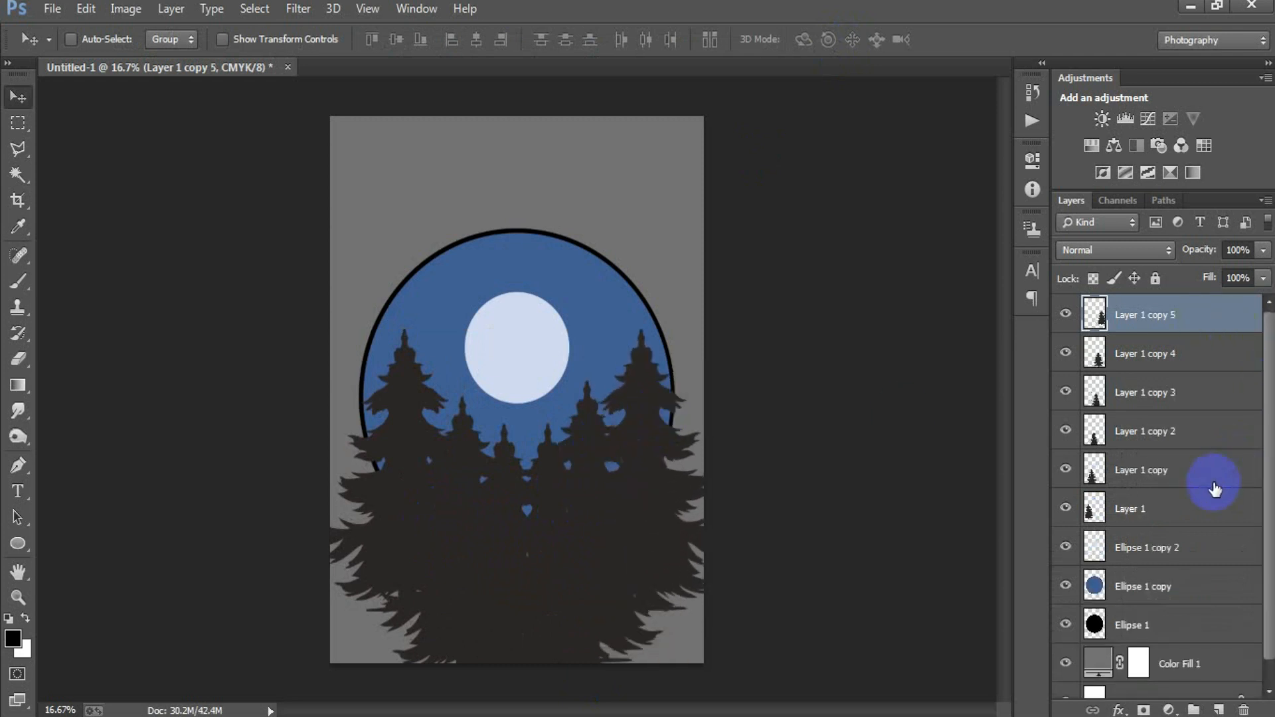
left_click(1202, 510, "shift")
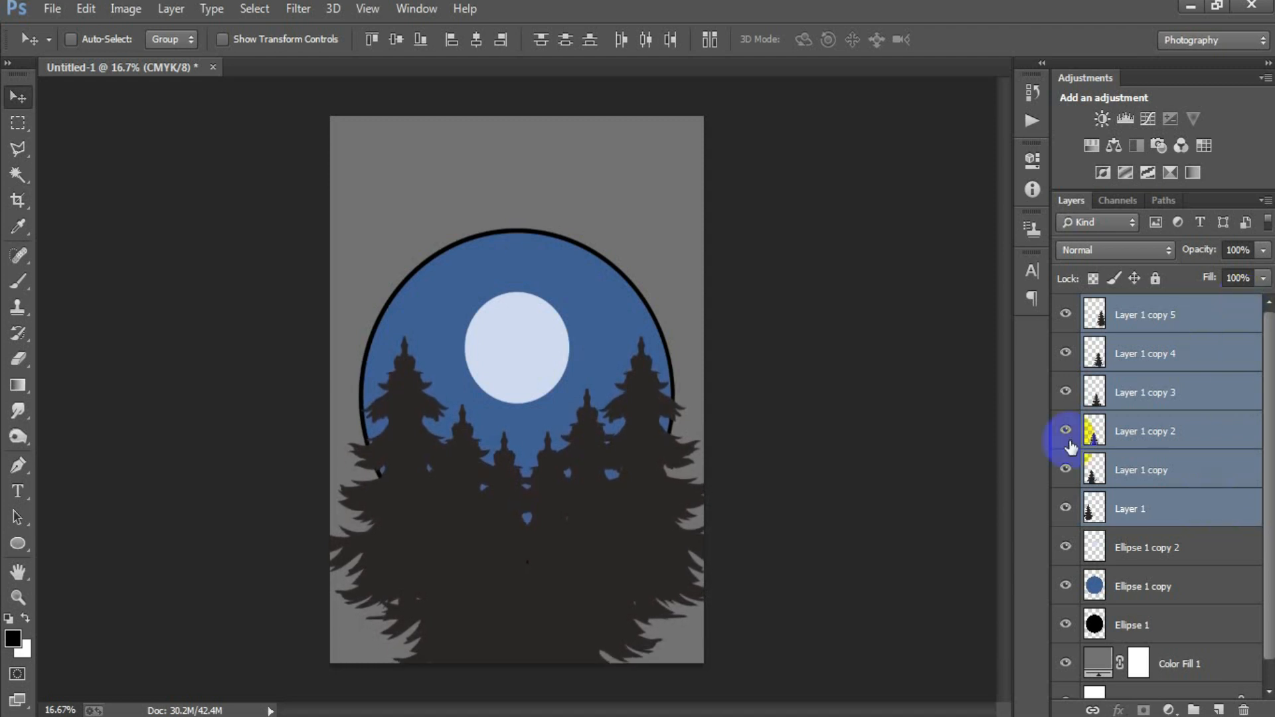
key("ctrl+e")
left_click(1065, 314)
left_click(1065, 315)
- Merge the pale moon, blue circle and black circle layers into one layer
left_click(1162, 354)
left_click(1149, 425, "shift")
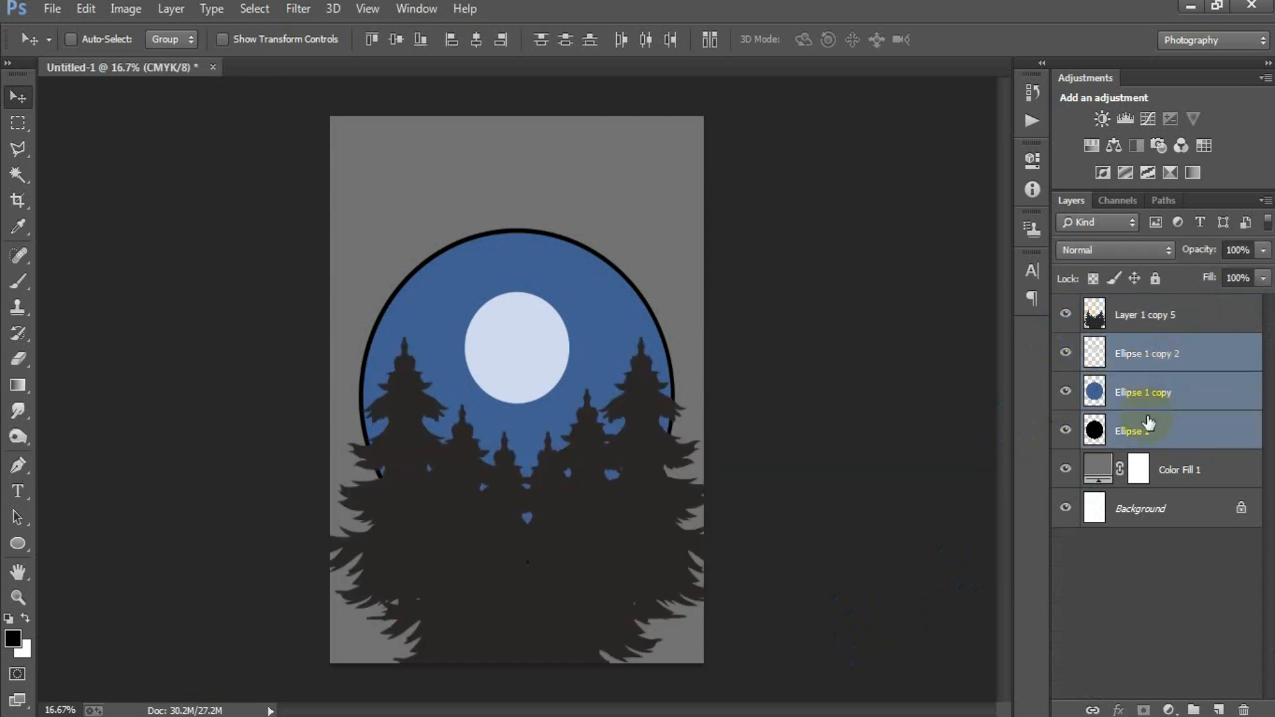
left_click(1065, 355)
left_click(1065, 355)
left_click(1065, 391)
left_click(1065, 391)
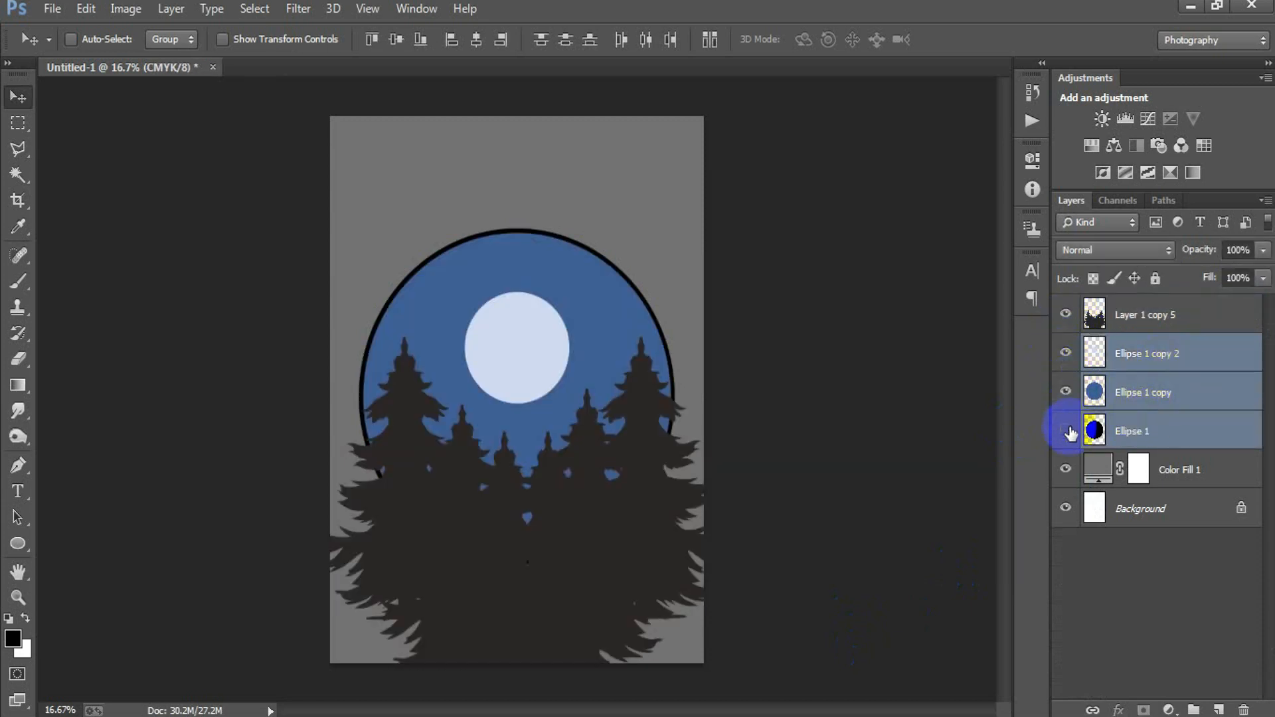
key("ctrl+e")
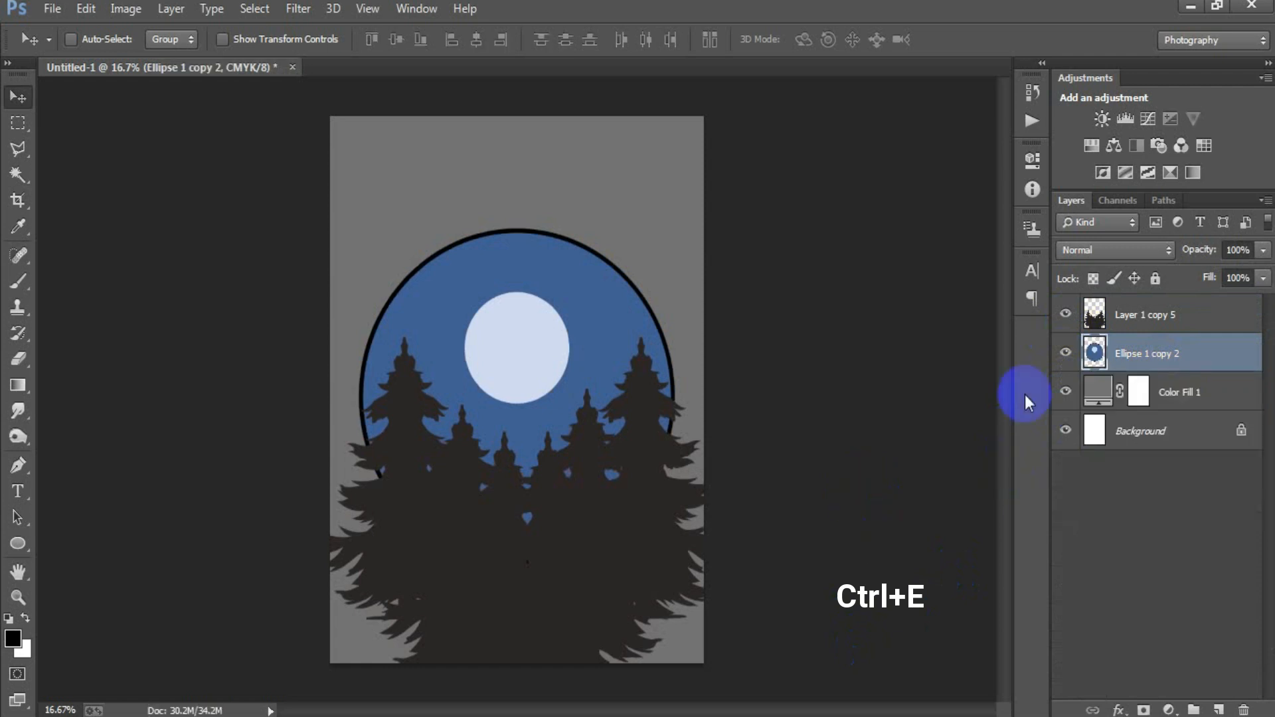
left_click(1066, 353)
left_click(1066, 353)
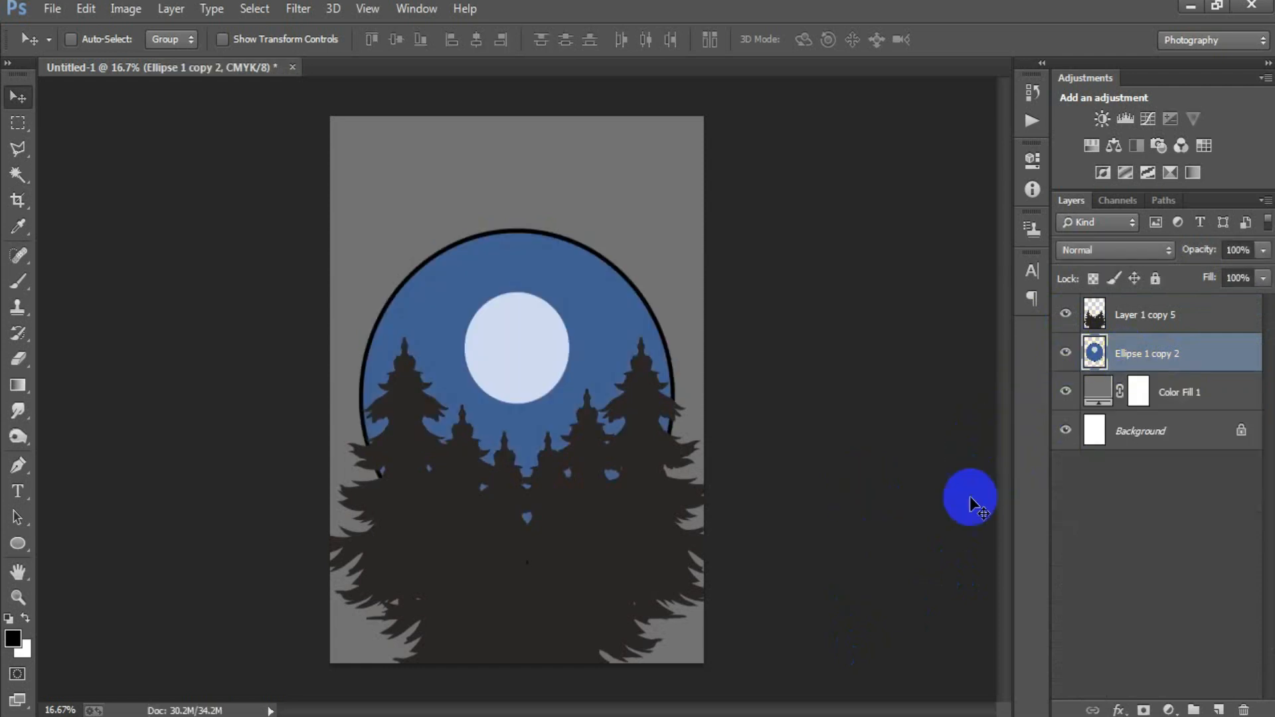
left_click(1095, 356, "ctrl")
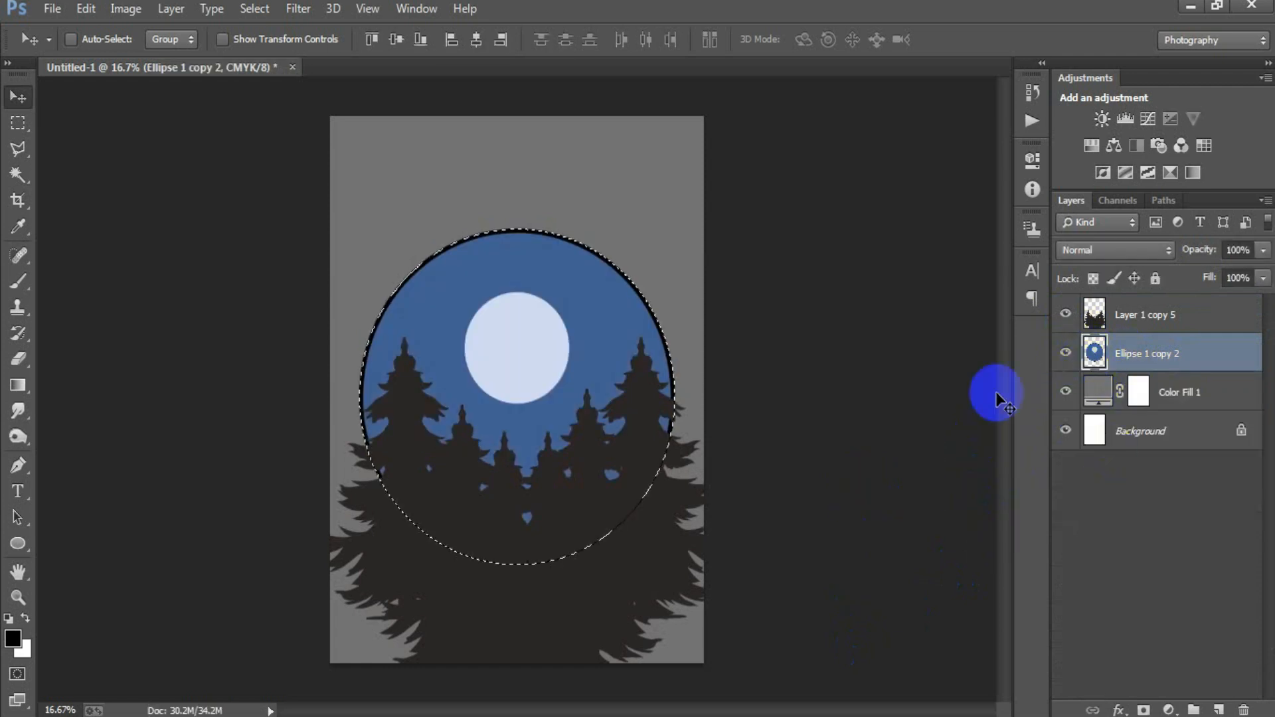
left_click(1177, 323)
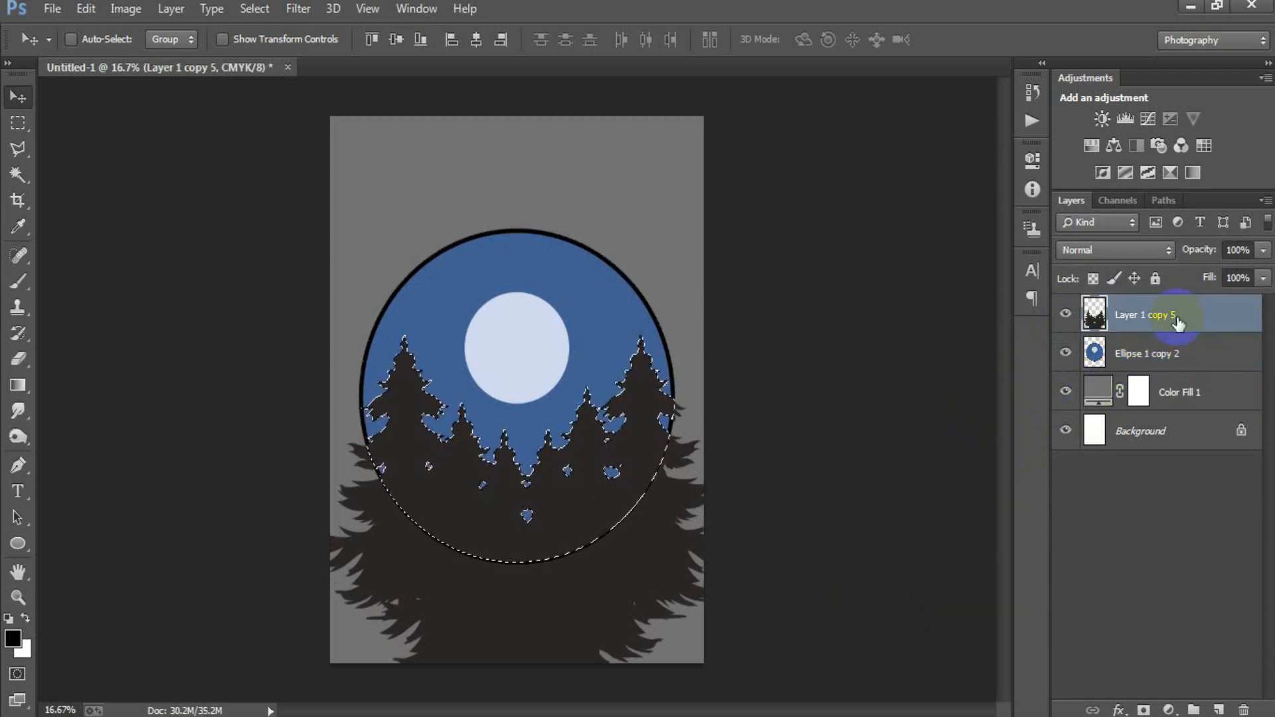
key("ctrl+d")
key("alt+bracketleft")
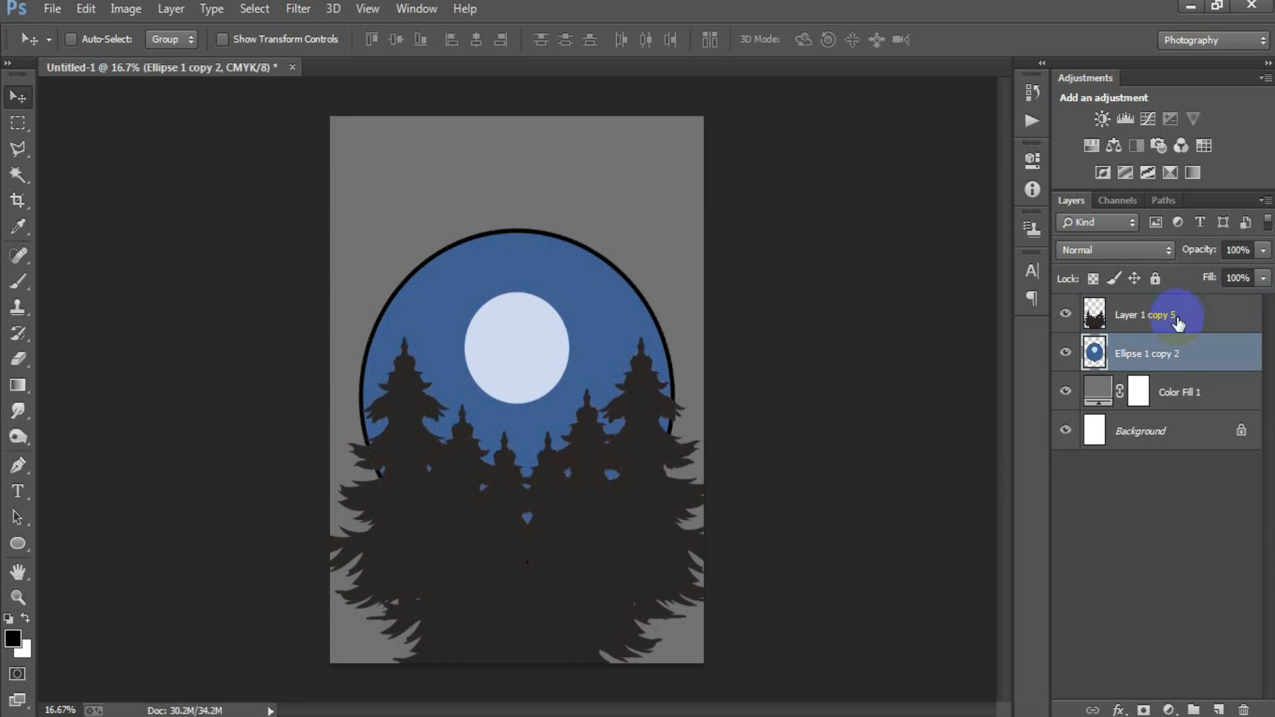
- Mask the merged tree layer with the circle's outline as selection and apply the layer mask
left_click(1161, 327)
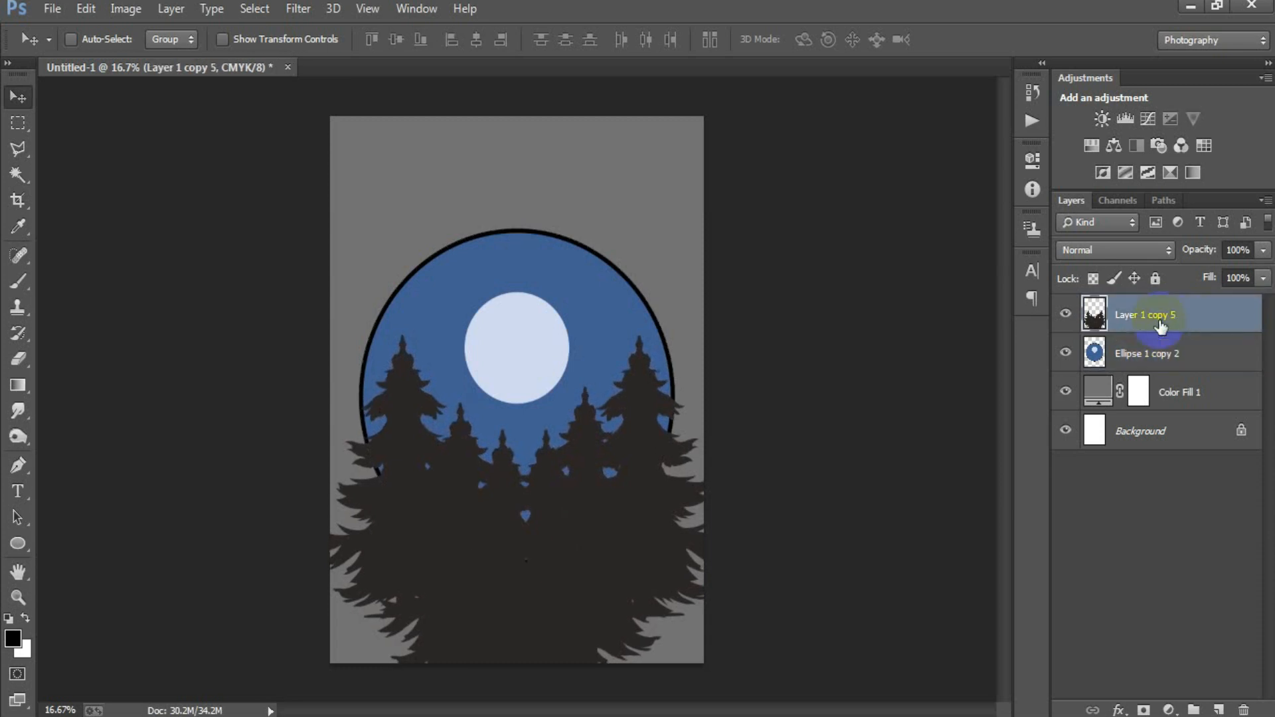
left_click(1128, 353)
left_click(1066, 353)
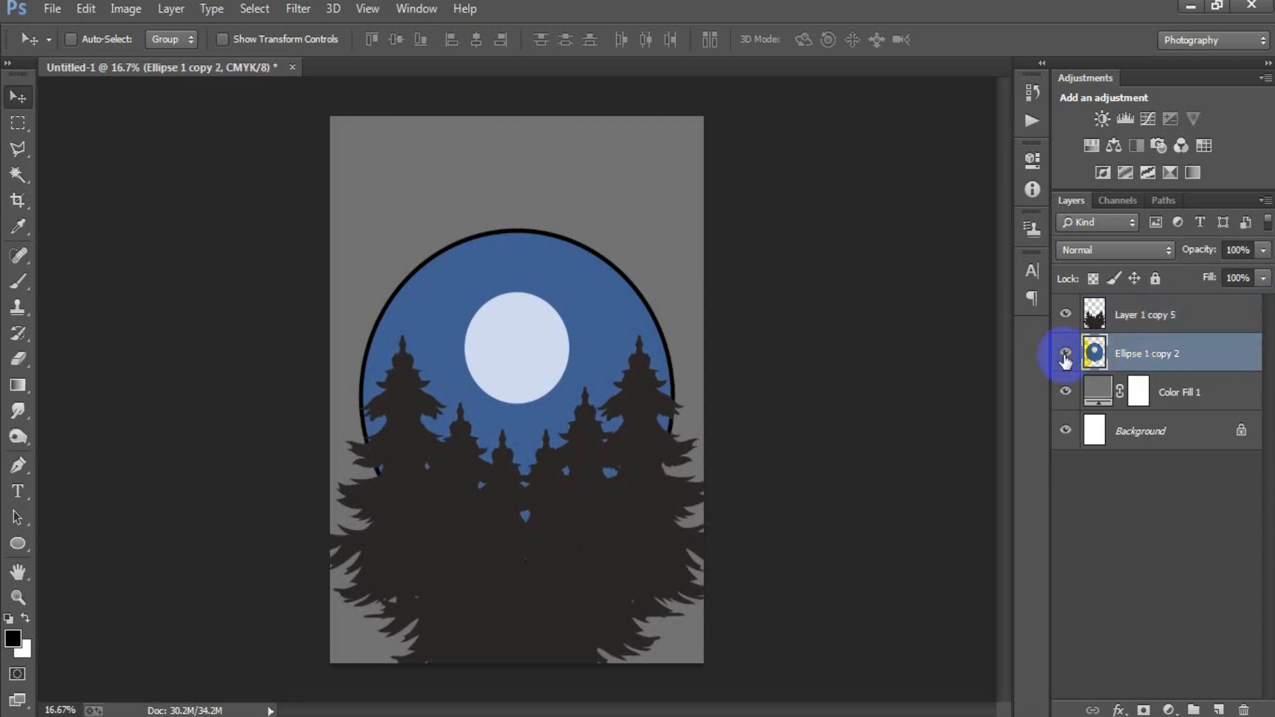
left_click(1095, 353, "ctrl")
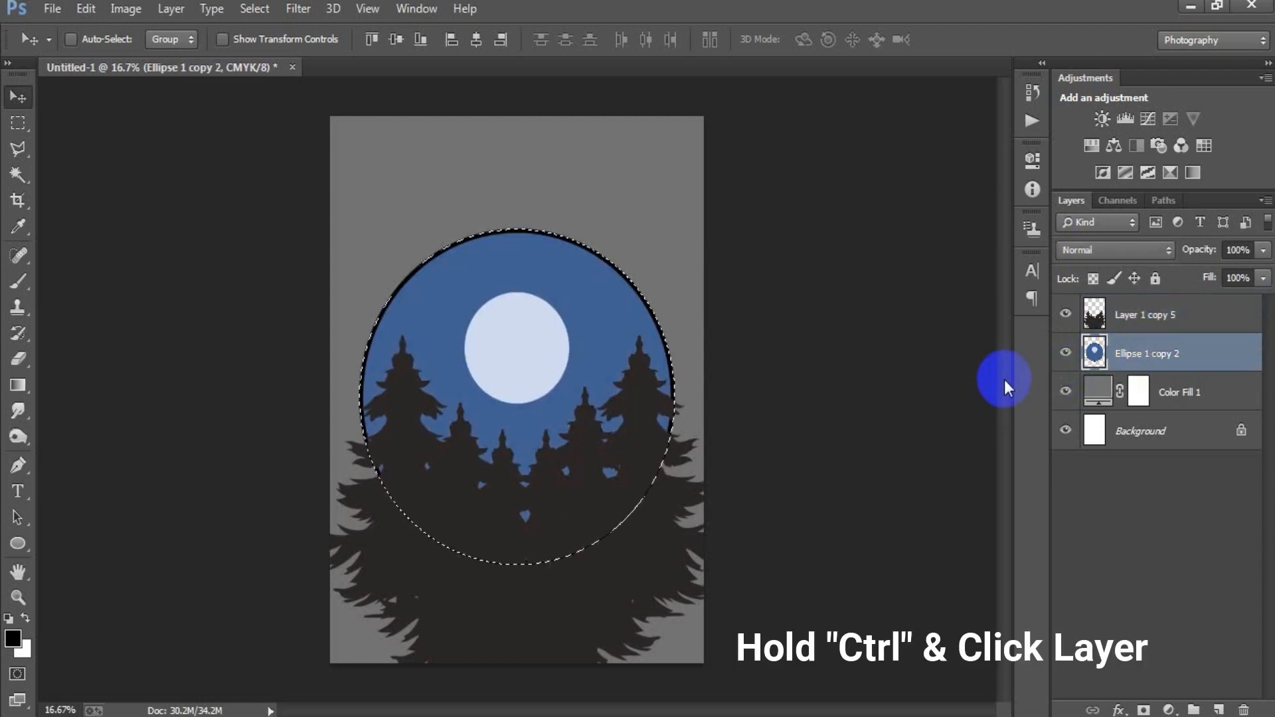
left_click(1147, 326)
left_click(1063, 323)
left_click(1063, 322)
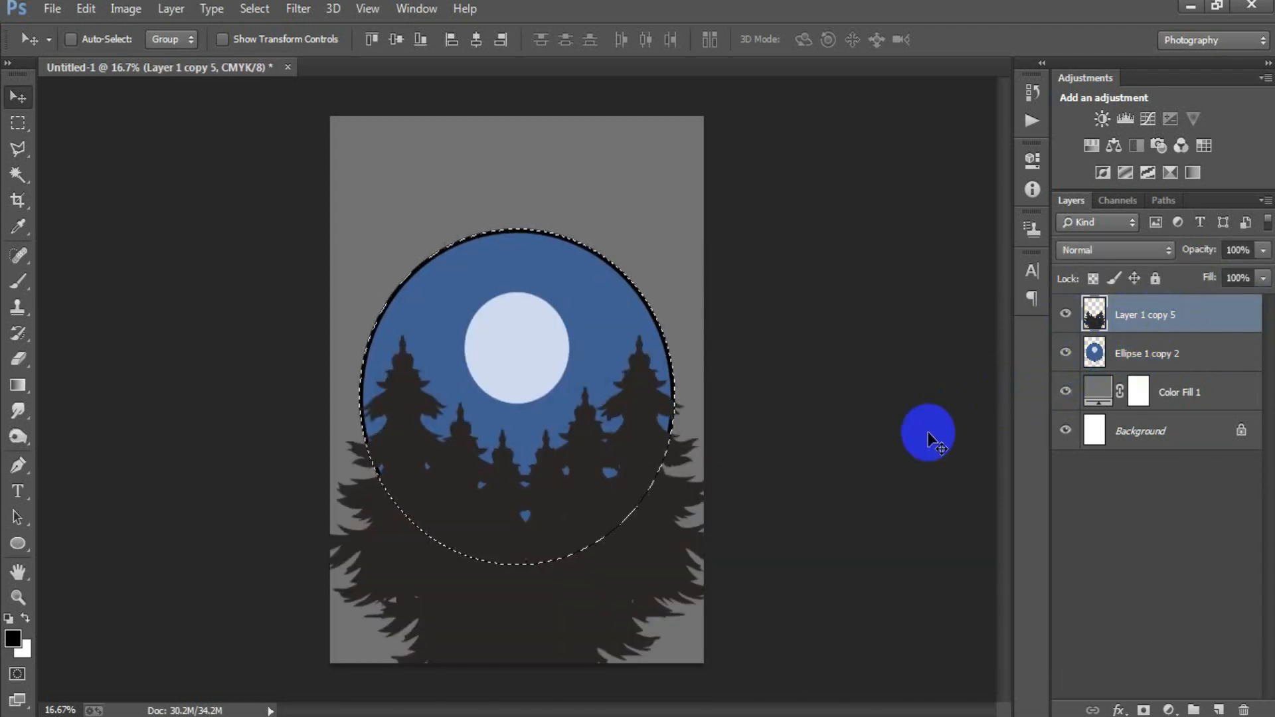
left_click(1141, 709)
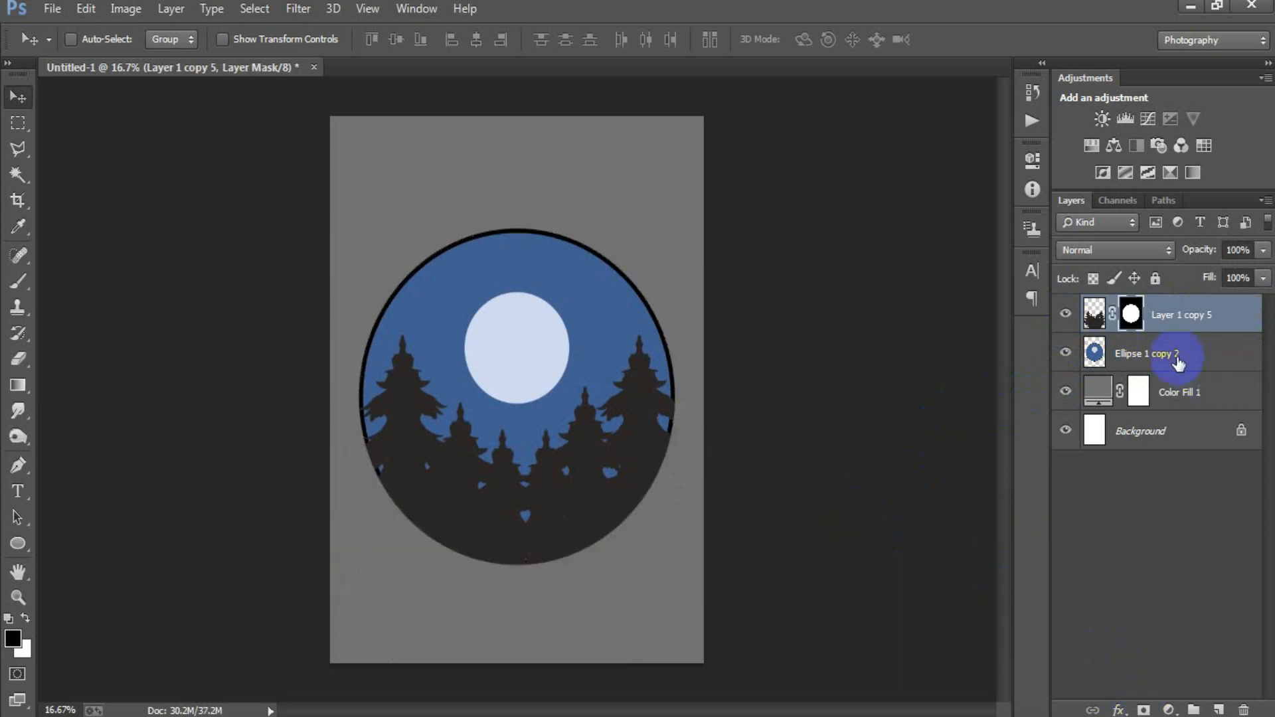
right_click(1142, 319)
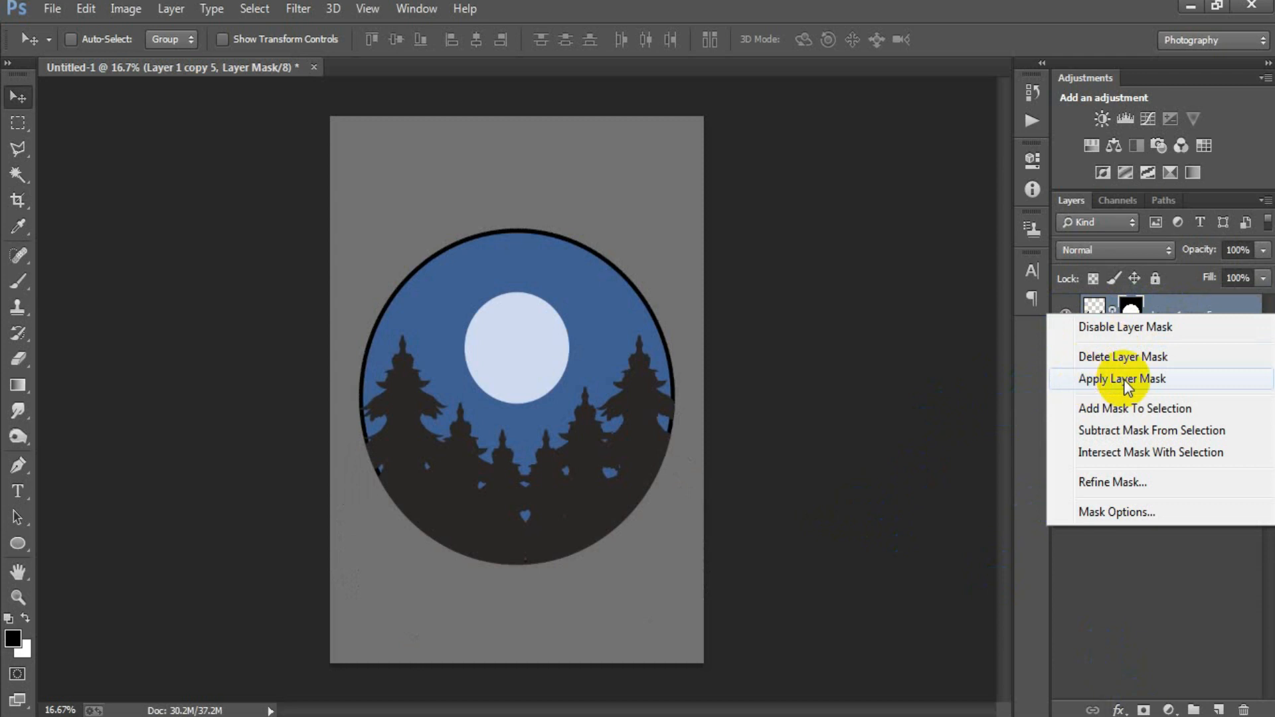
left_click(1137, 377)
- Place the flying saucer artwork as a linked file, scaled to about 36.6% and centred over the circle's upper edge
left_click(52, 8)
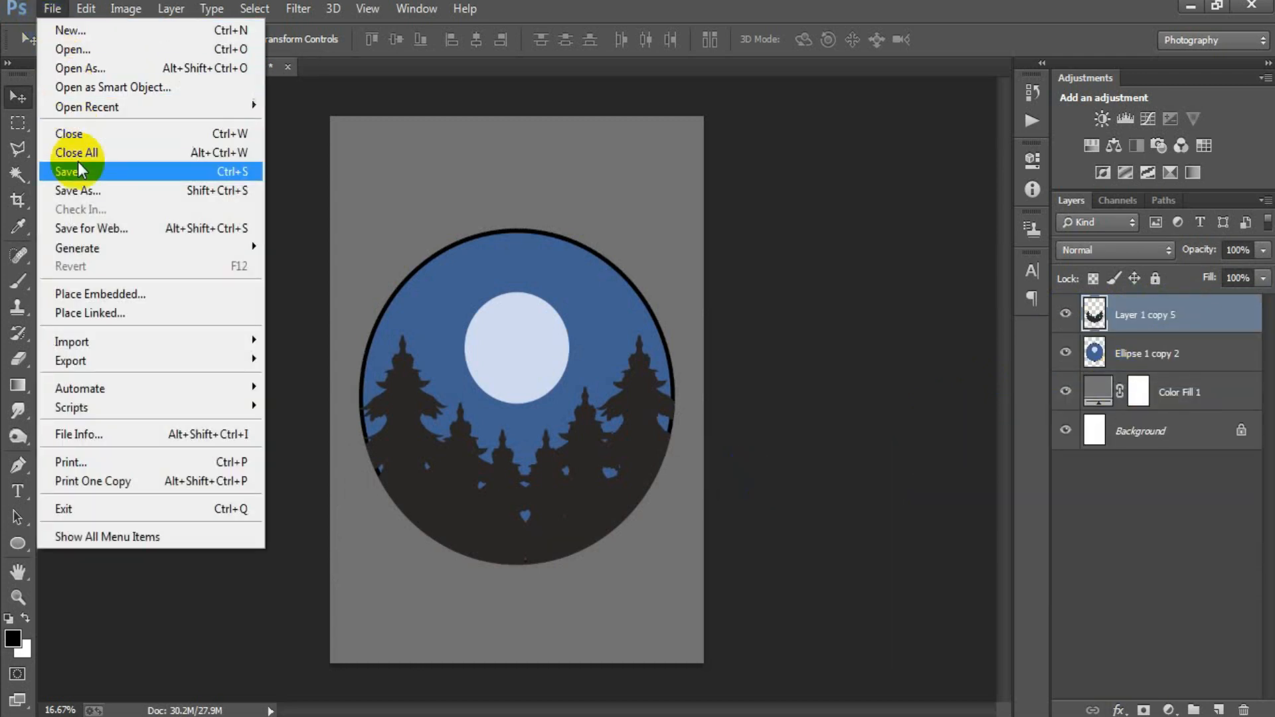
left_click(89, 313)
left_click(894, 193)
double_click(893, 193)
left_click_drag(609, 370, 624, 247)
left_click_drag(703, 324, 668, 305)
left_click_drag(611, 269, 615, 275)
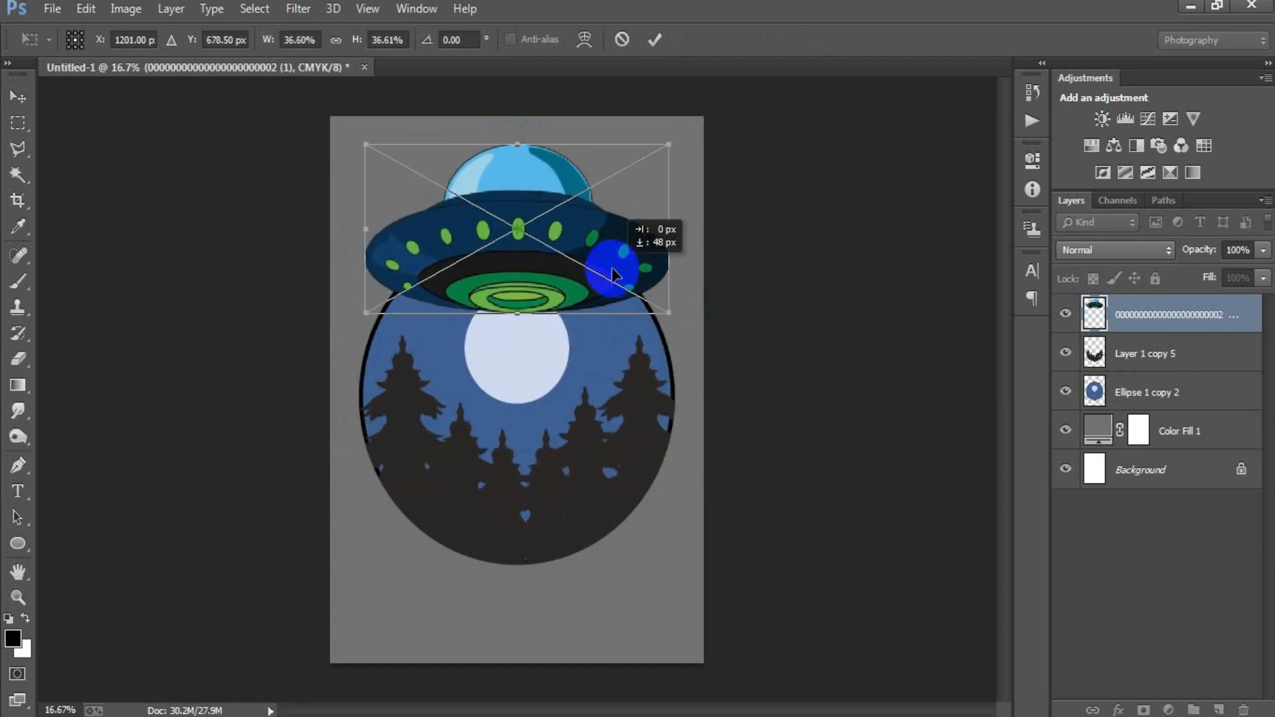
left_click(654, 39)
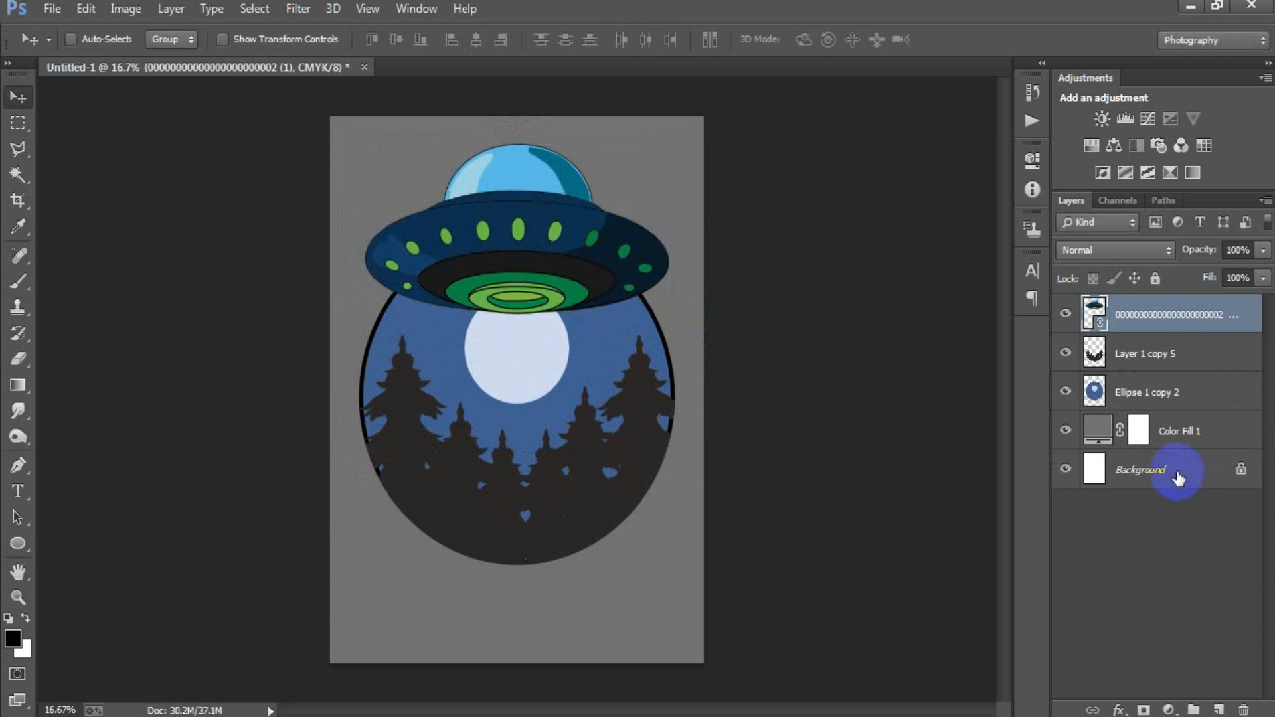
- Rasterize the flying saucer layer
left_click(1155, 470)
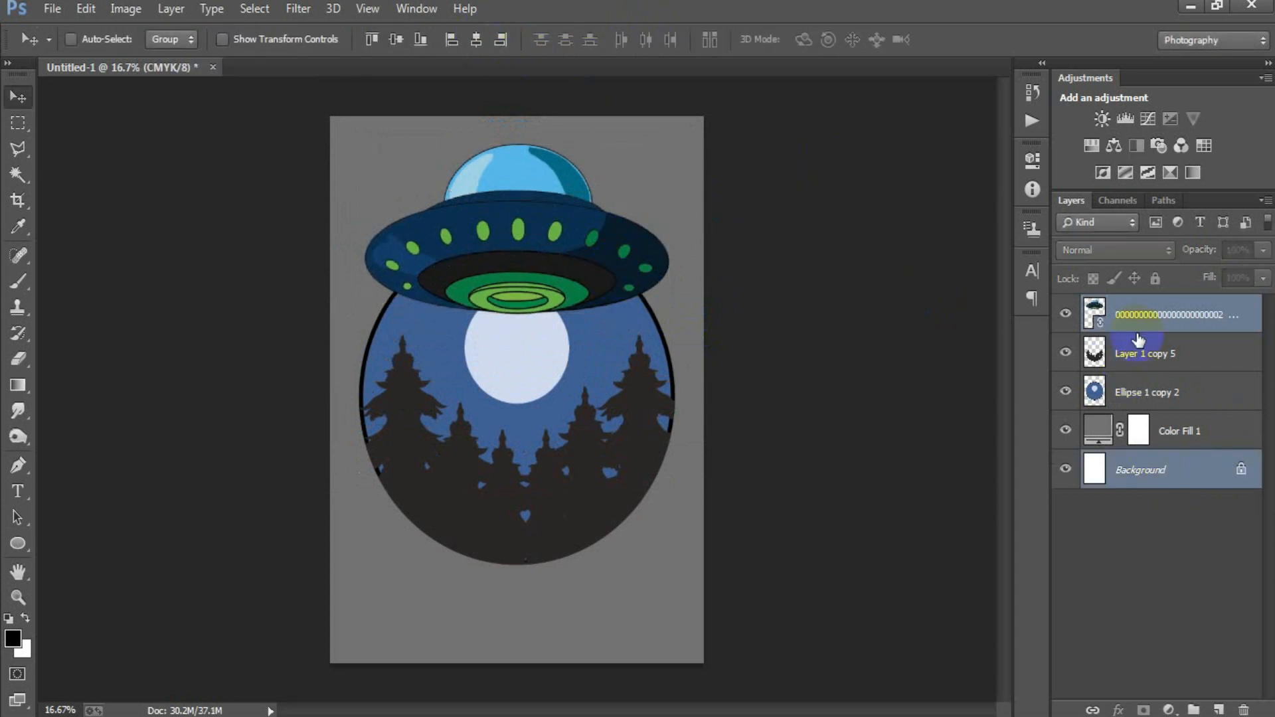
left_click(1159, 319)
right_click(1168, 315)
left_click(855, 367)
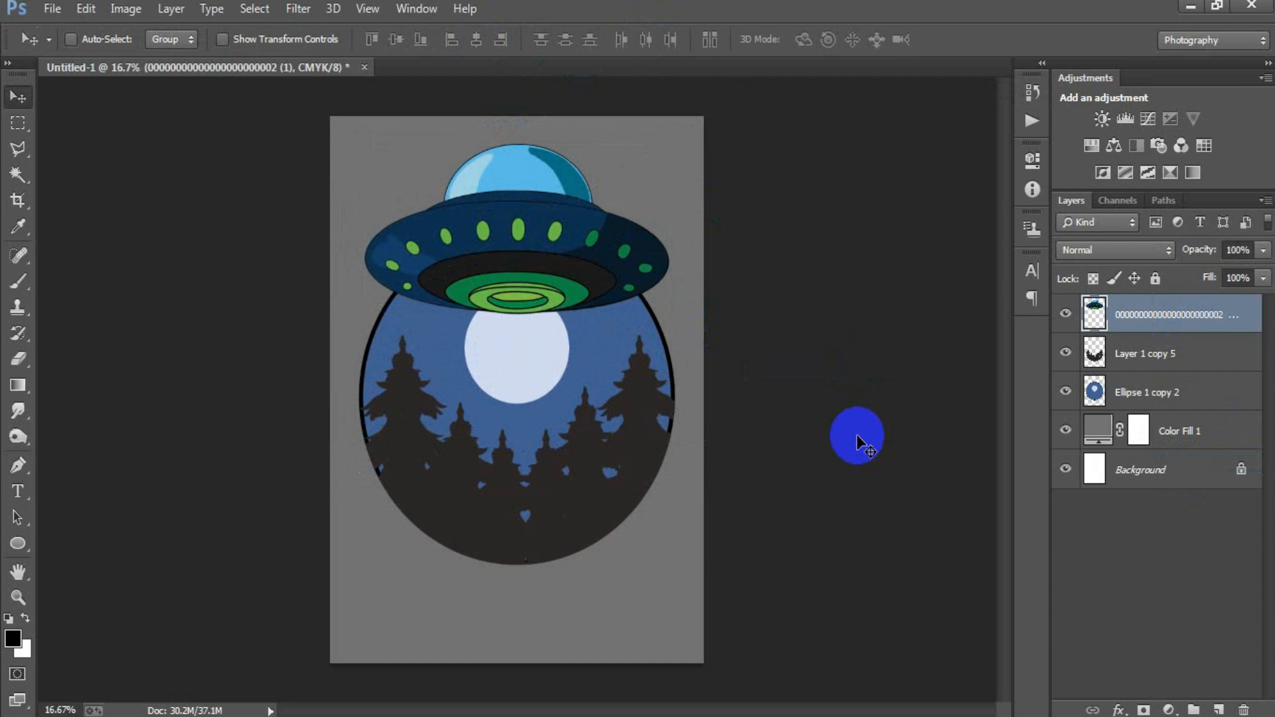
- Draw a 762 × 1842 px rectangle on a new layer, from the moon down to near the canvas bottom
left_click(1218, 710)
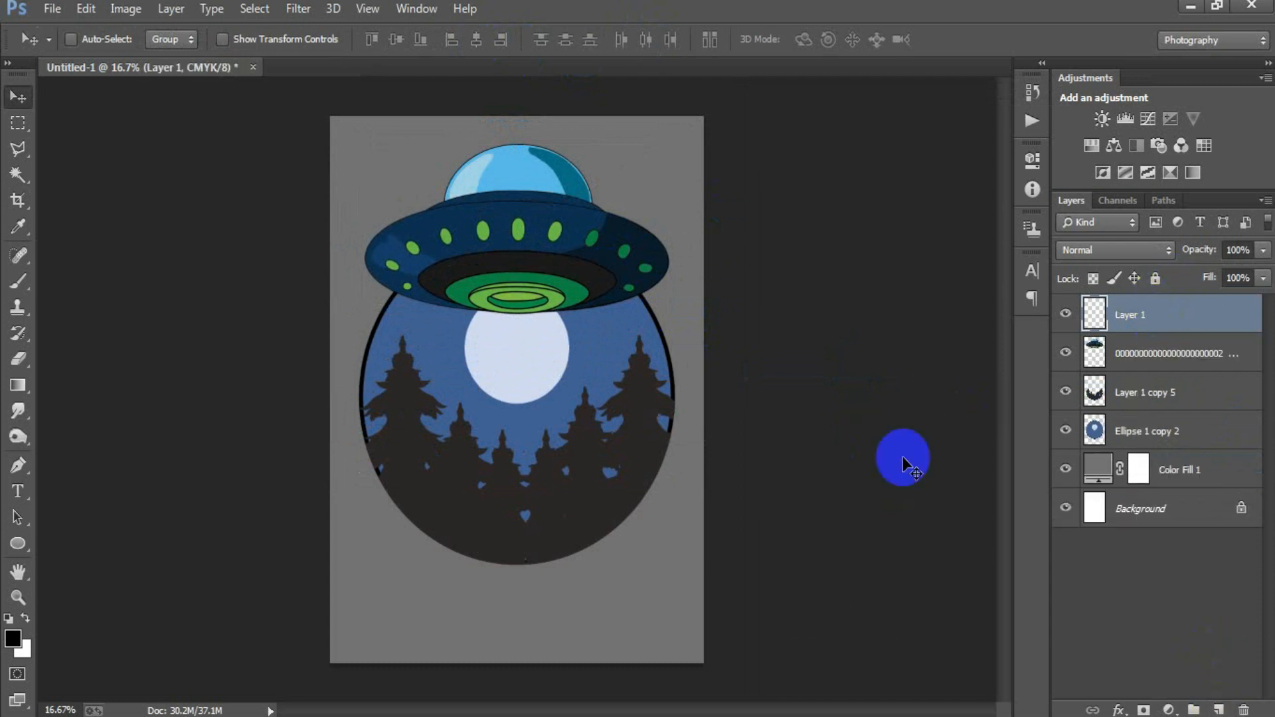
left_click(17, 543)
left_click(88, 539)
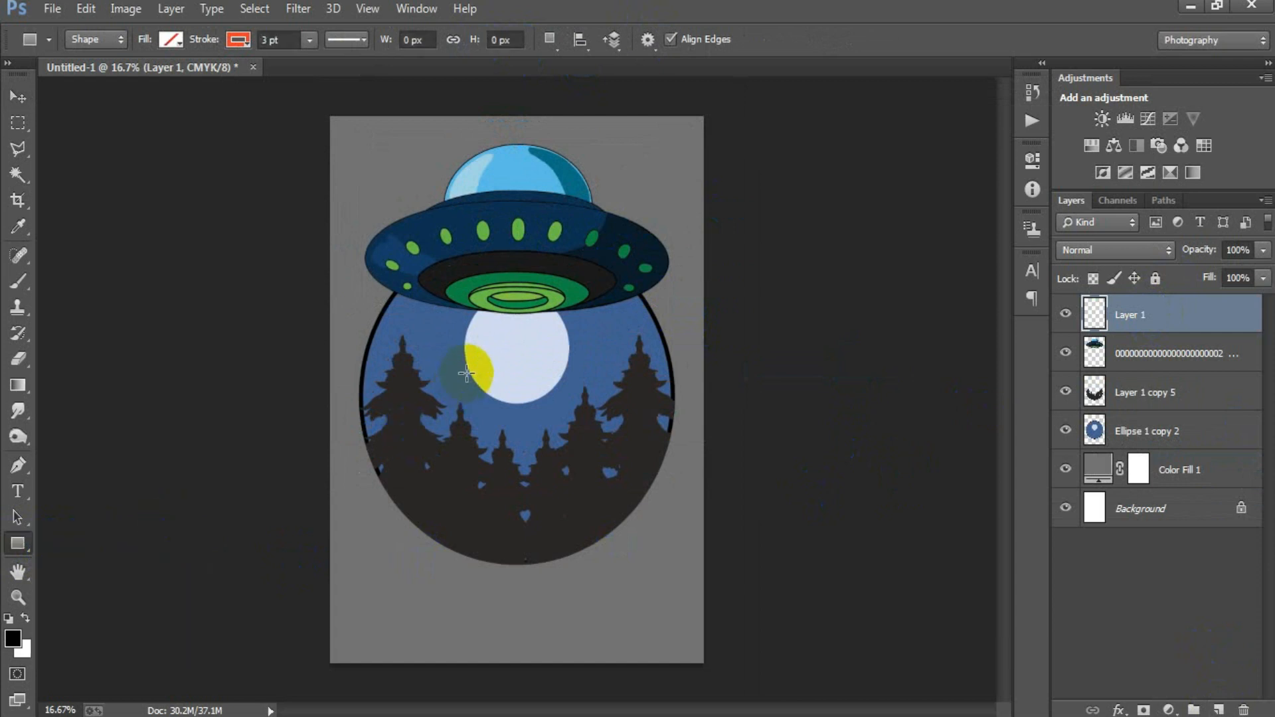
left_click_drag(462, 346, 579, 650)
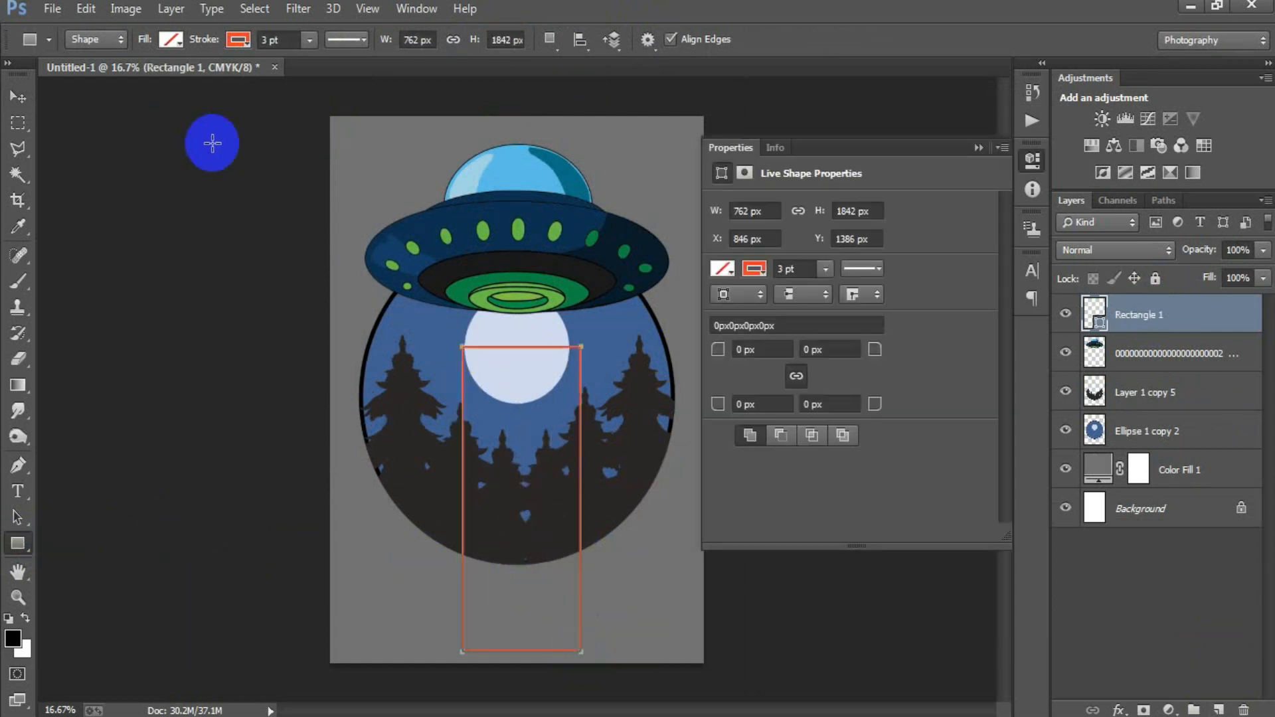
- Give the rectangle a white fill and remove its stroke
left_click(721, 269)
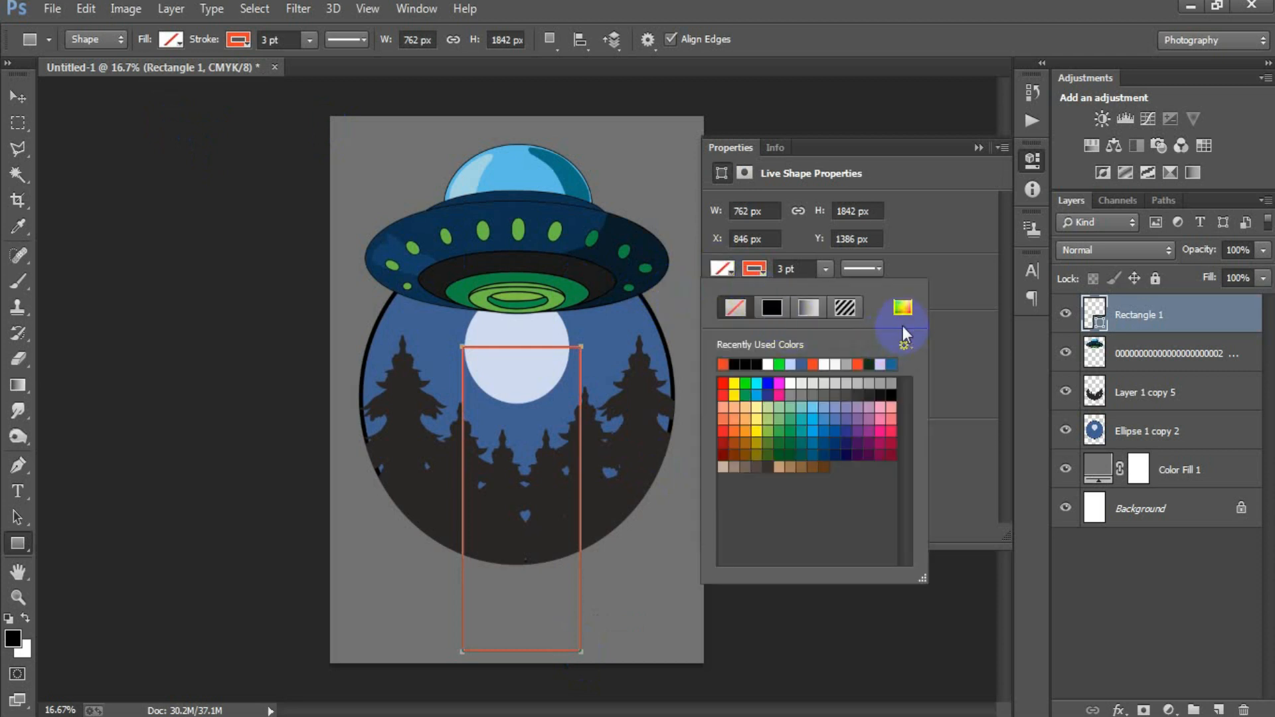
left_click(790, 383)
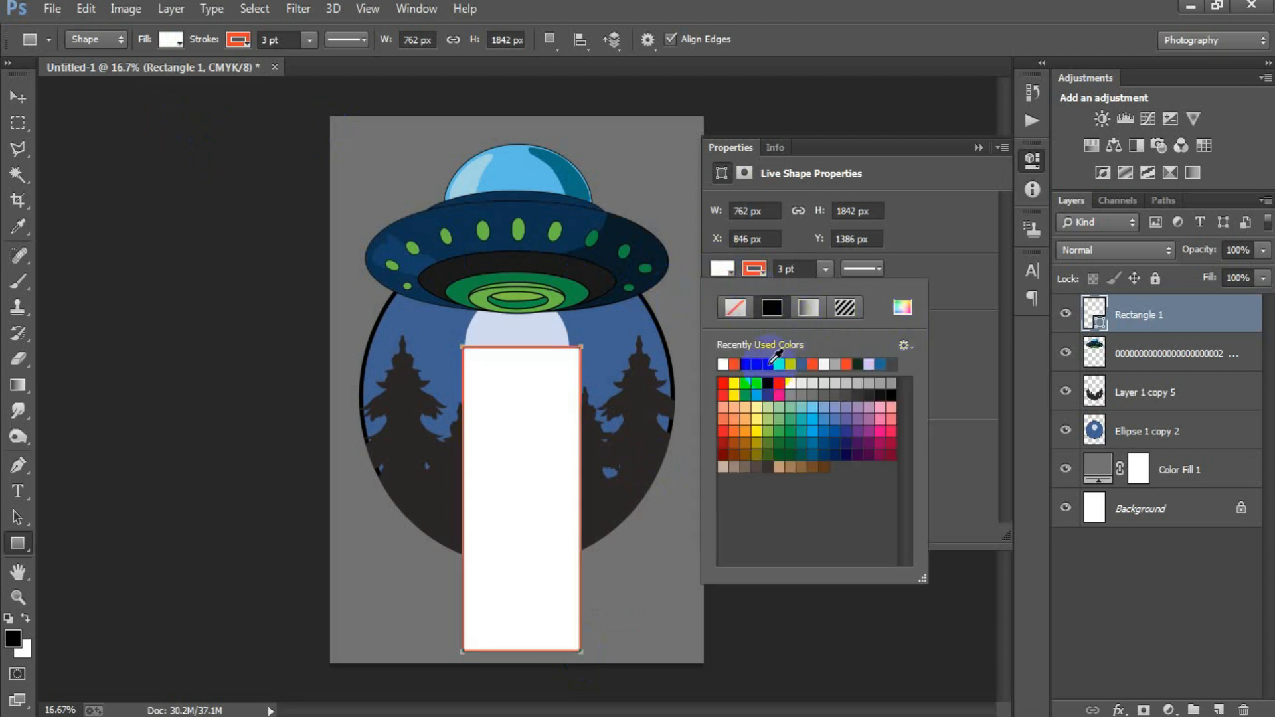
left_click(755, 268)
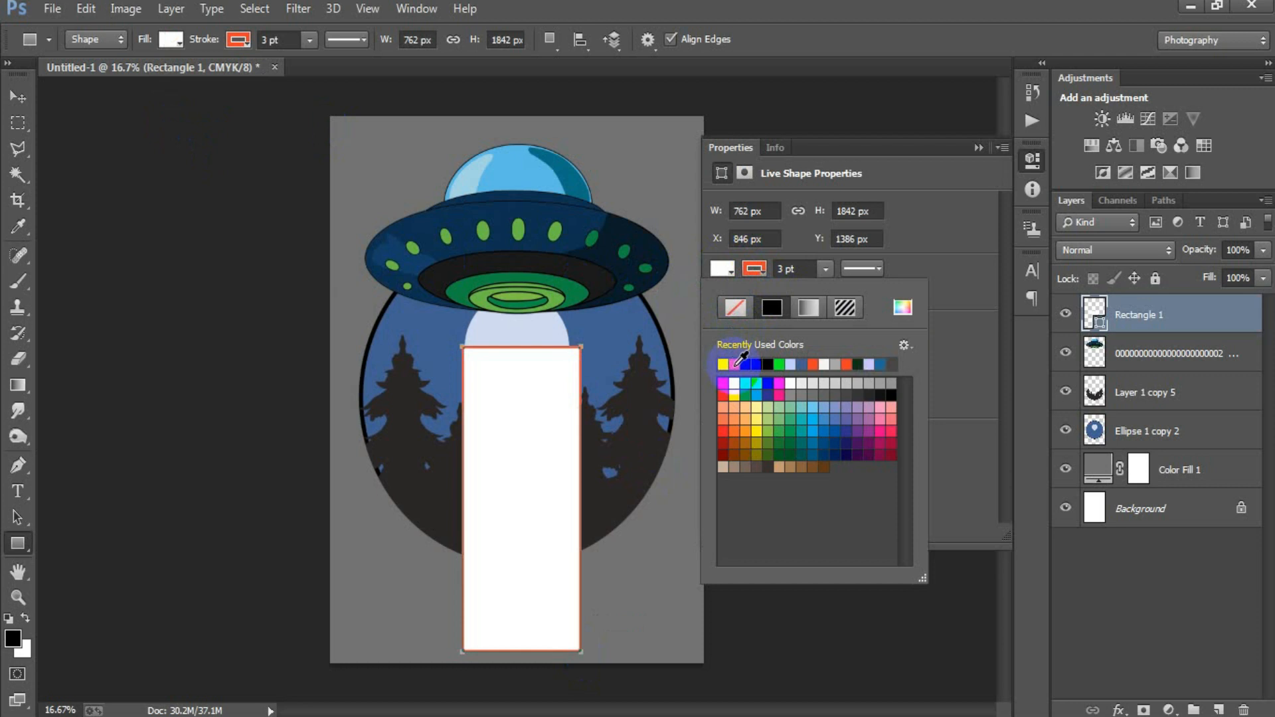
left_click(735, 308)
key("Return")
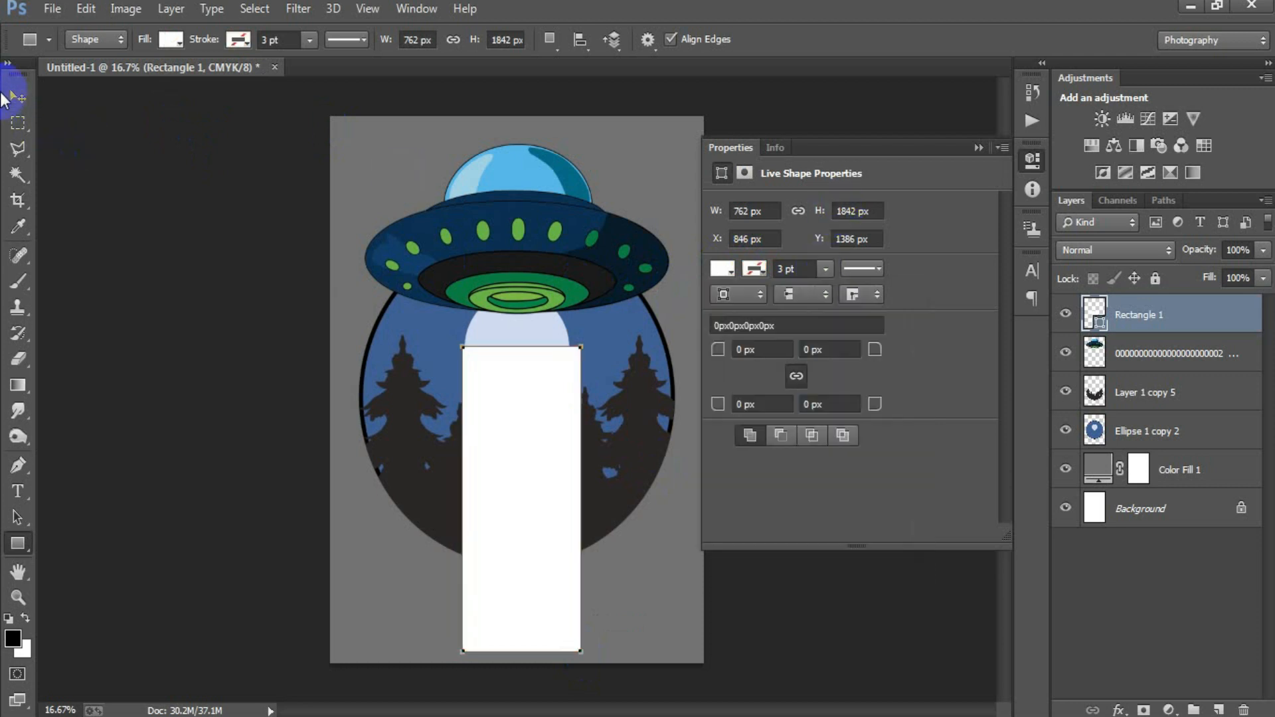
left_click(977, 148)
- Change the rectangle's fill to bright green #7dff00, starting from the green sampled on the saucer's underside
left_click(1094, 319)
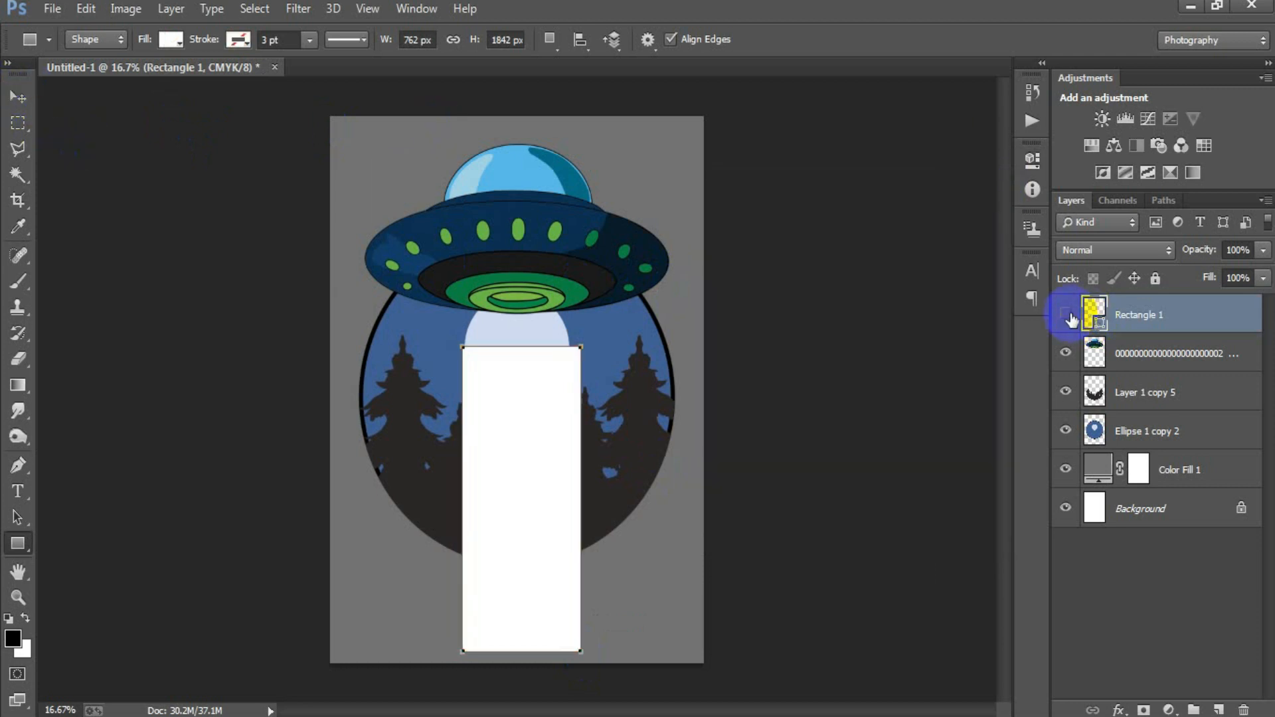
double_click(1087, 317)
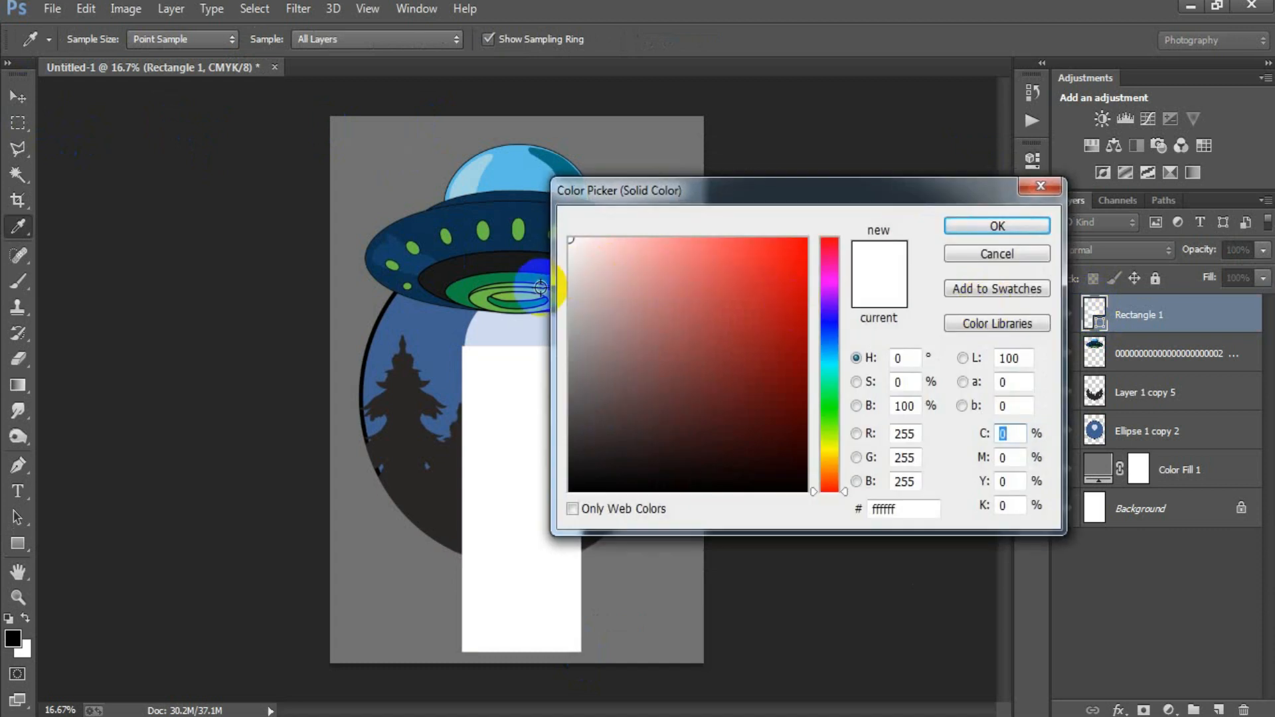
left_click(520, 297)
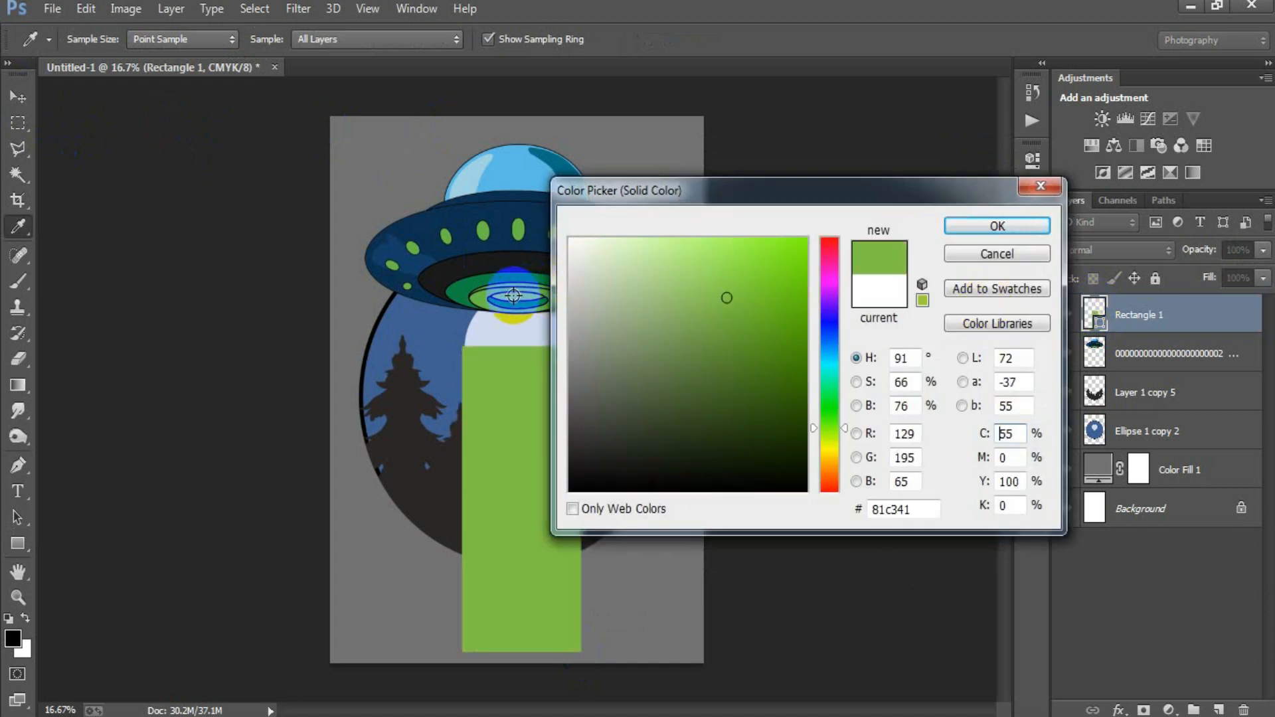
left_click_drag(770, 268, 806, 239)
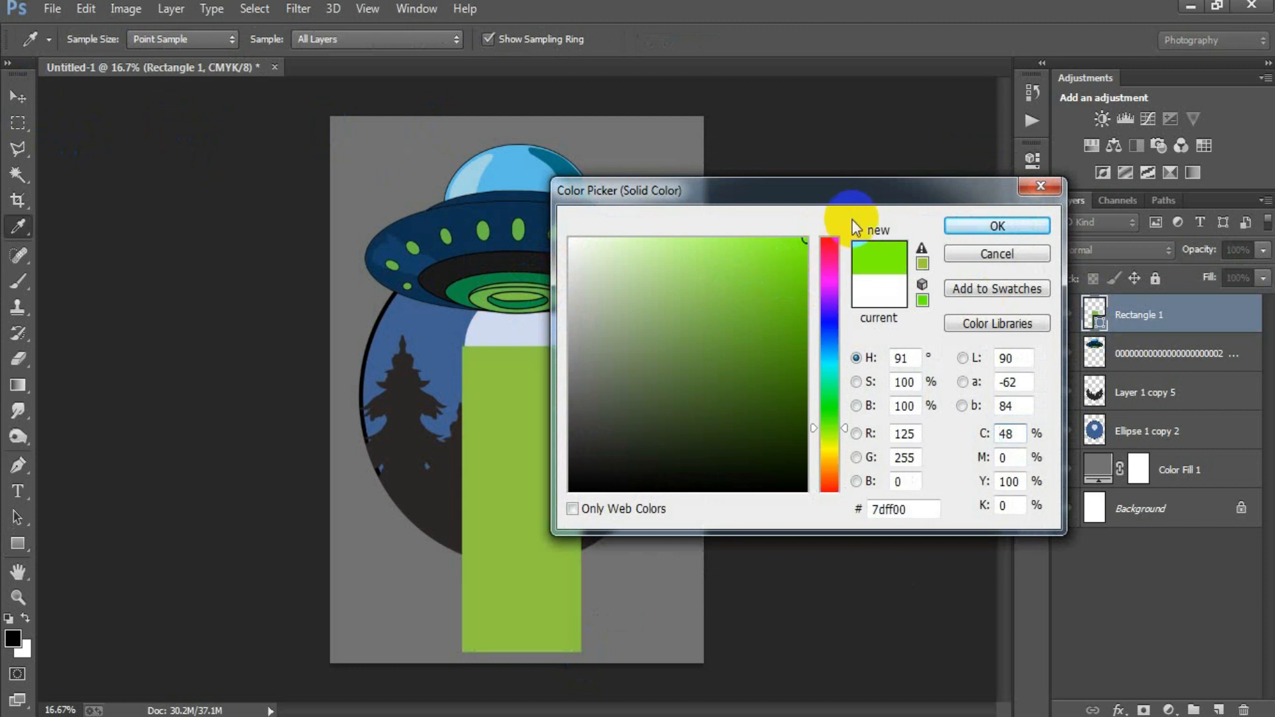
left_click(979, 230)
- Distort the green rectangle by narrowing its top edge symmetrically to about a third of its width
left_click(18, 97)
key("ctrl+t")
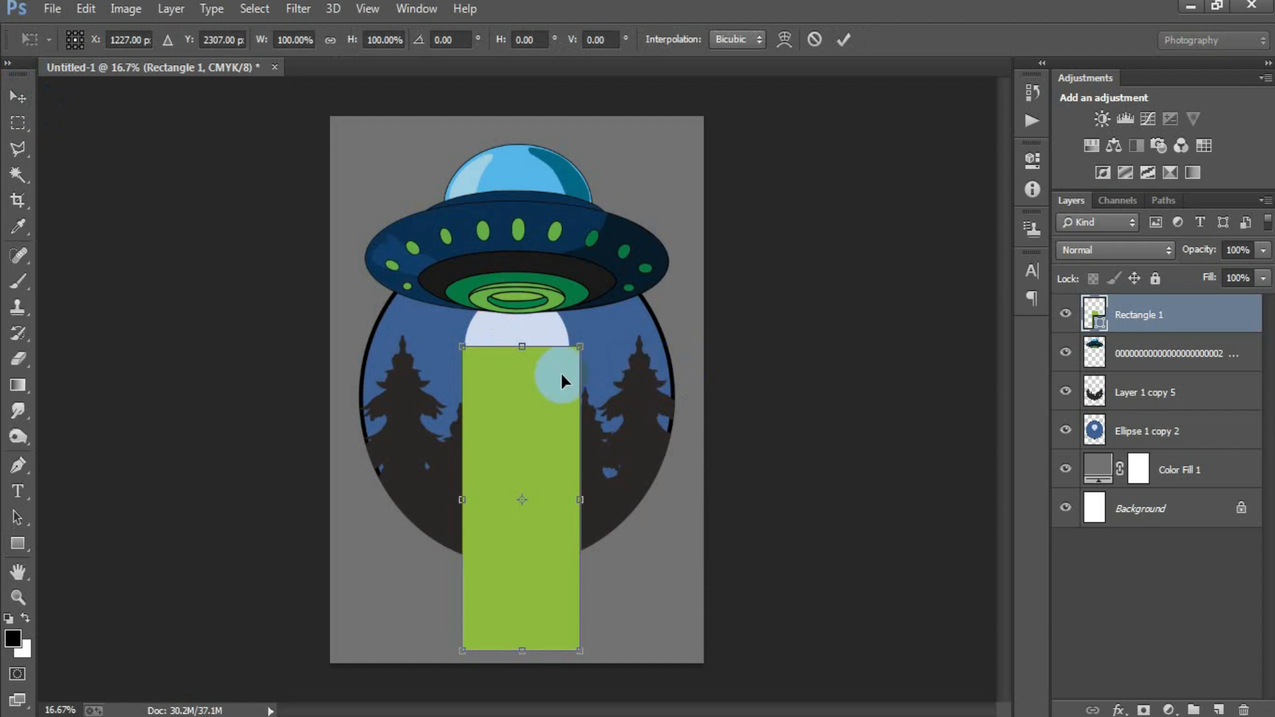
right_click(525, 390)
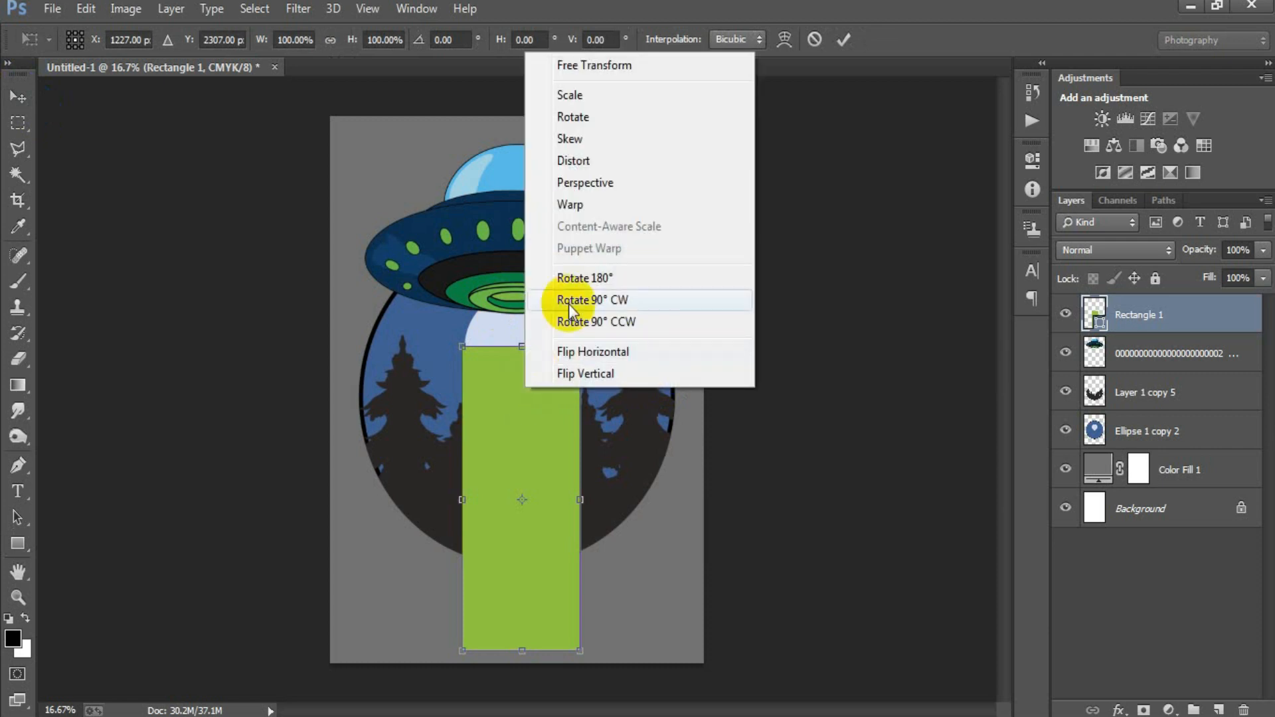
left_click(584, 160)
left_click_drag(581, 346, 538, 333)
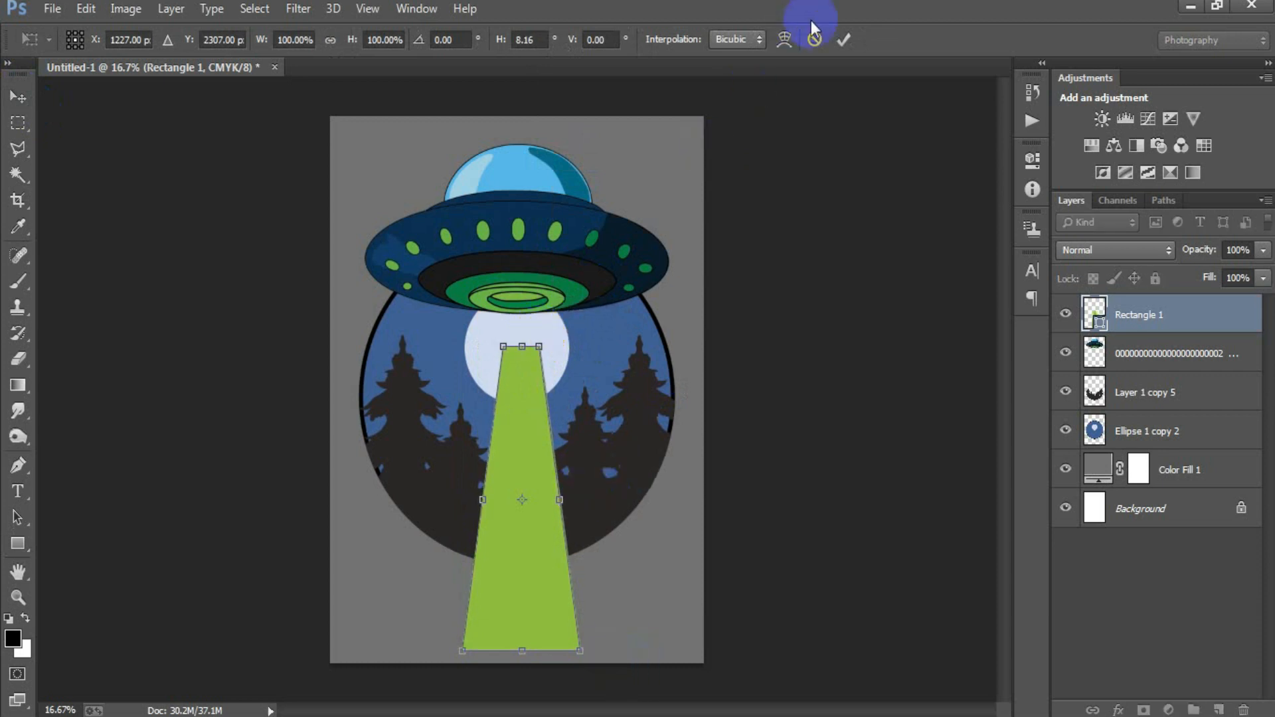
left_click(844, 40)
- Nudge the green beam up and slightly left so its narrow end meets the saucer's green underside
key("shift+Up")
key("shift+Up")
key("shift+Up")
key("shift+Up")
key("shift+Up")
key("shift+Up")
key("shift+Up")
key("shift+Up")
key("shift+Up")
key("shift+Up")
key("shift+Up")
key("shift+Up")
key("shift+Up")
key("shift+Up")
key("shift+Up")
key("shift+Up")
key("shift+Up")
key("shift+Up")
key("shift+Up")
key("shift+Up")
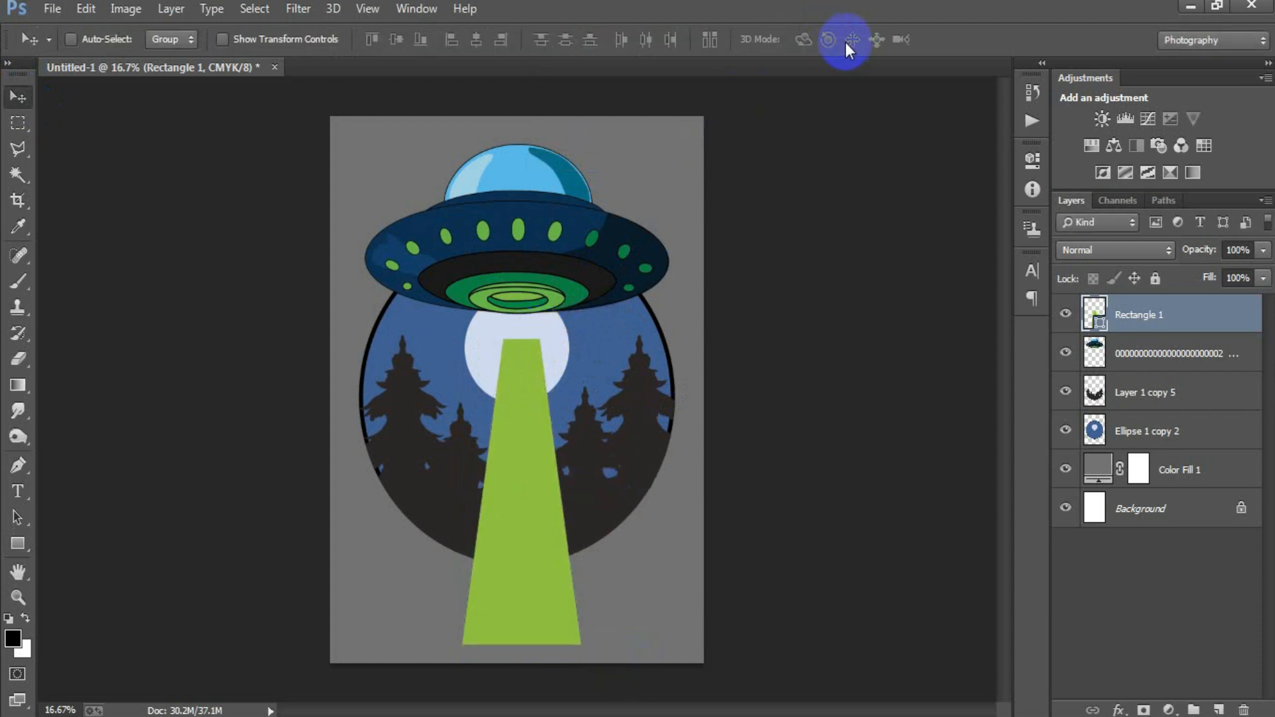
key("shift+Up")
key("shift+Up")
key("shift+Up")
key("shift+Up")
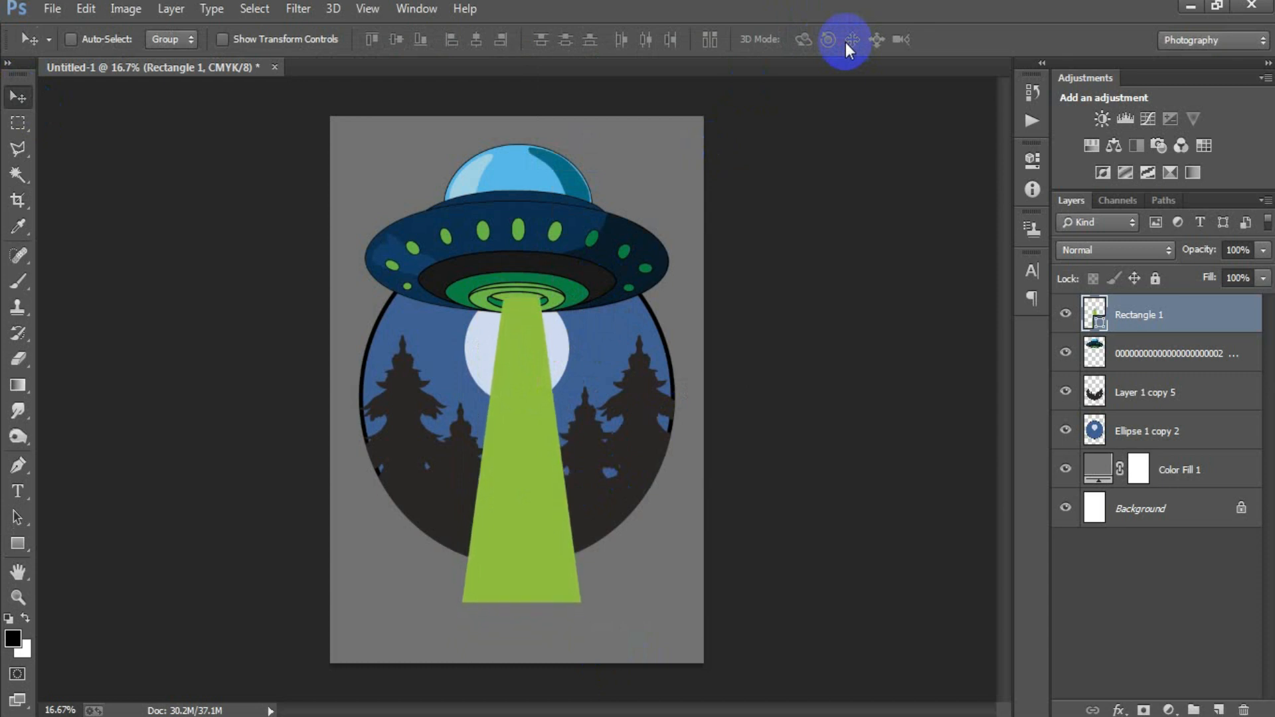
key("shift+Left")
key("shift+Left")
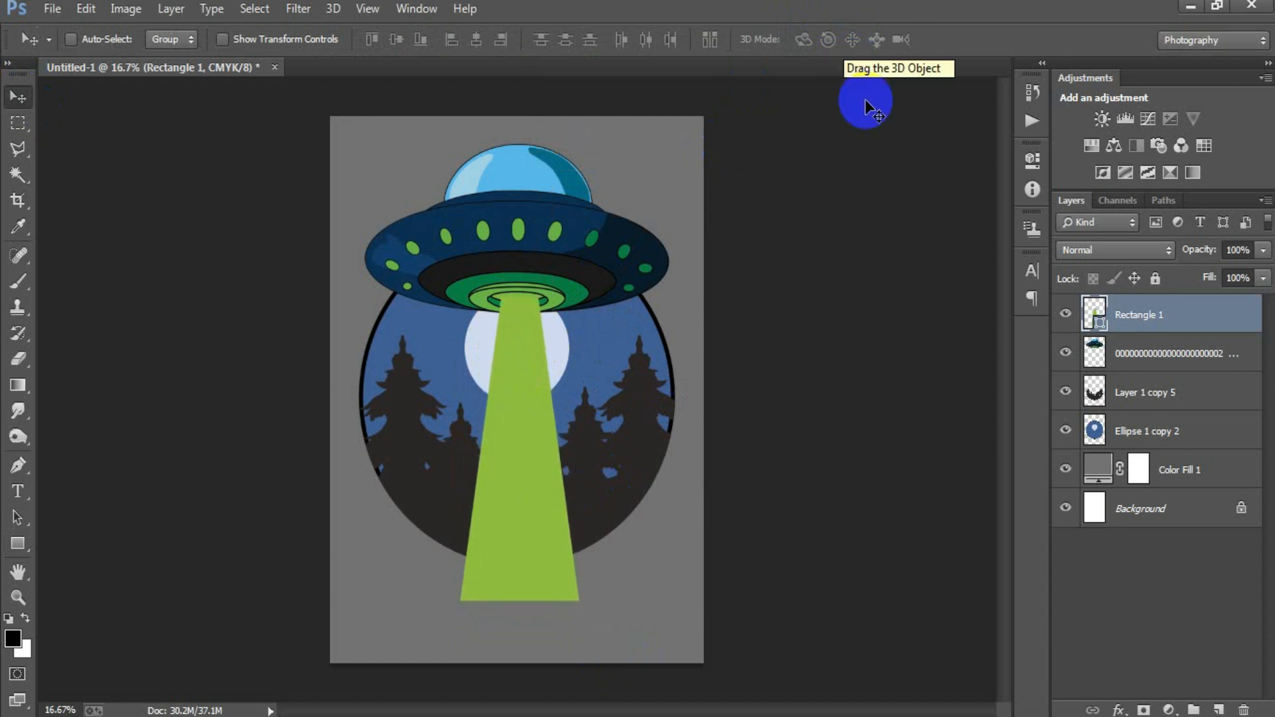
- Align the beam's horizontal centre with the Background layer and reselect only the beam layer
left_click(1193, 506, "ctrl")
left_click(478, 40)
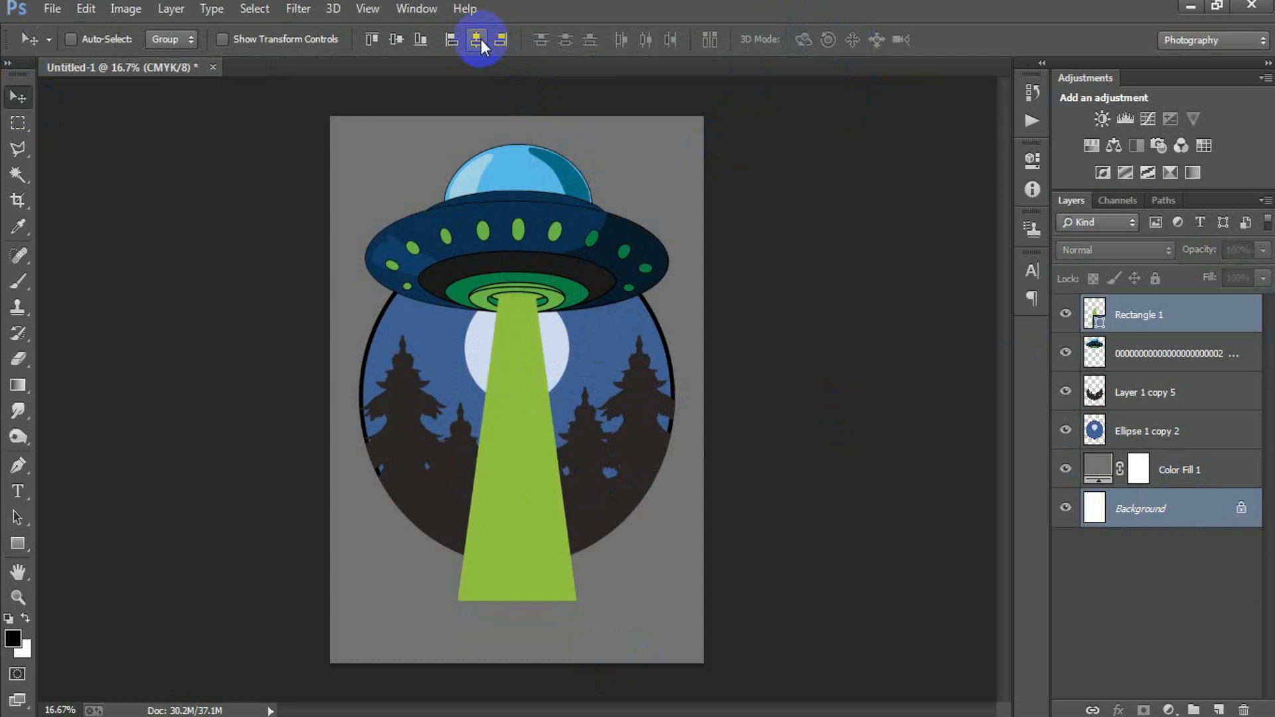
left_click(1139, 322)
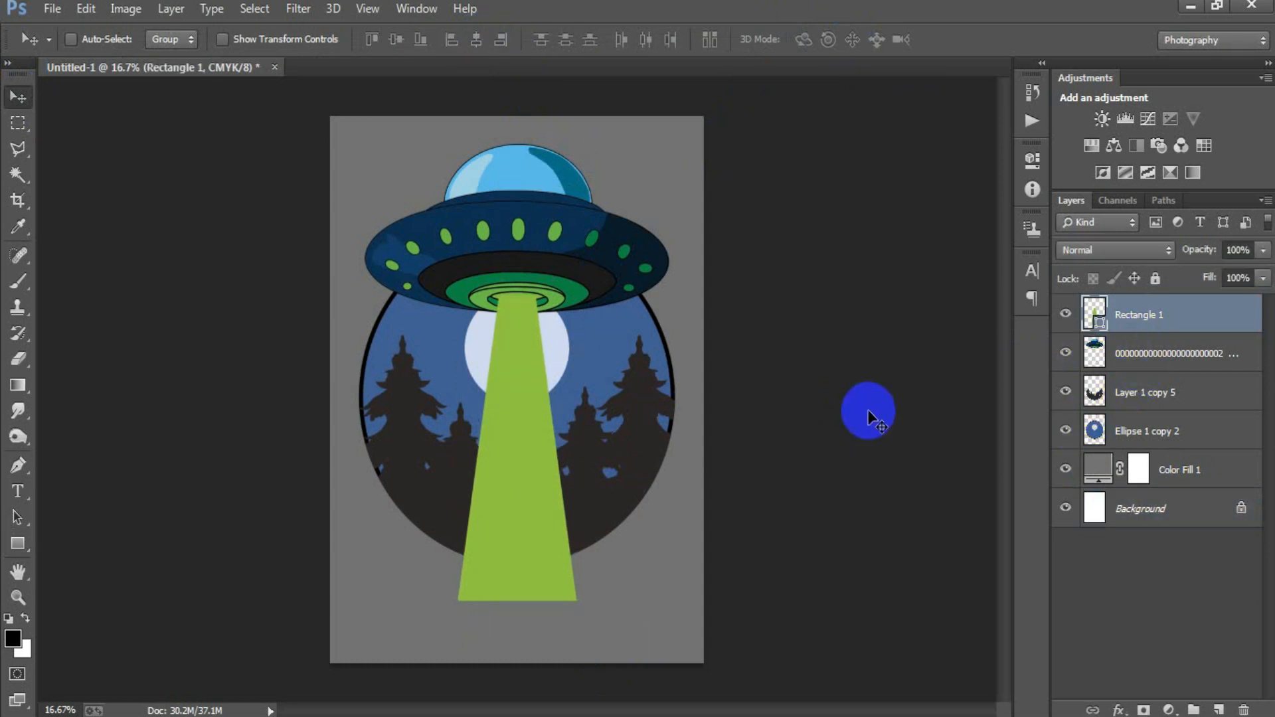
- Distort the beam by widening its bottom edge symmetrically to nearly the full width of the circle
key("ctrl+t")
right_click(512, 536)
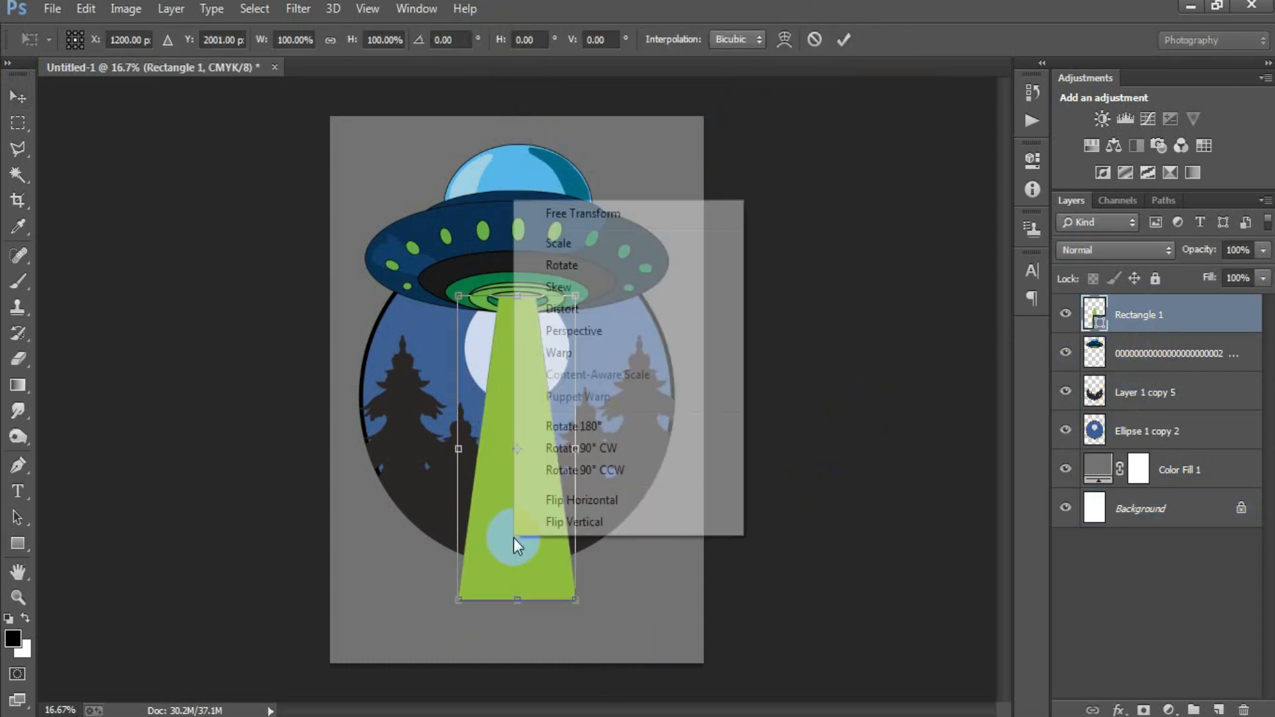
left_click(613, 318)
left_click_drag(577, 601, 652, 628)
left_click(843, 39)
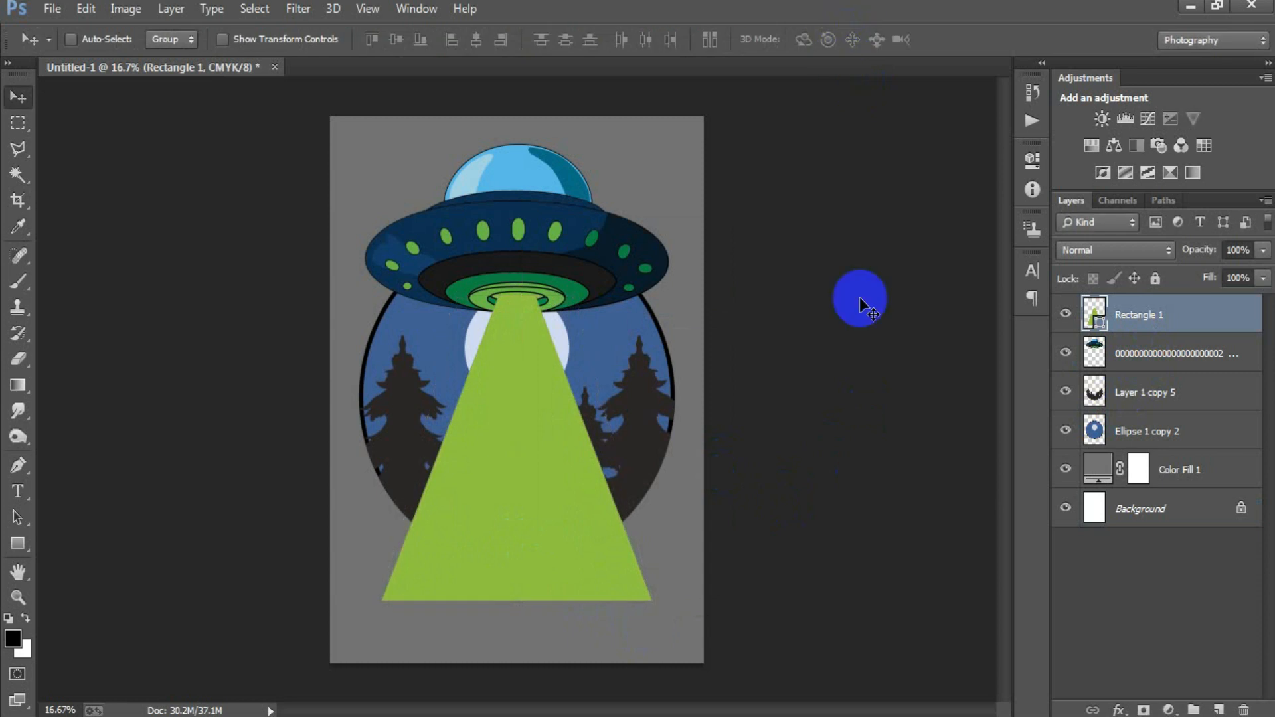
- Set the beam layer's opacity to 90% and rasterize the layer
left_click(1236, 250)
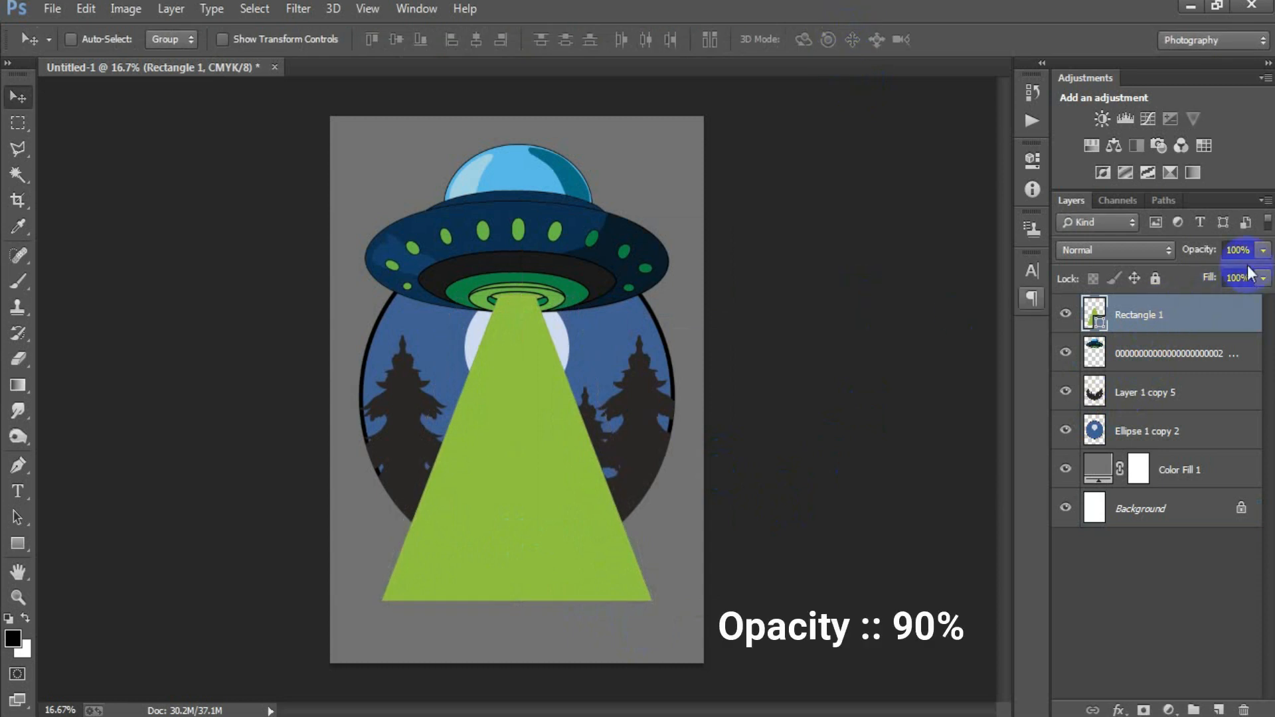
key("9")
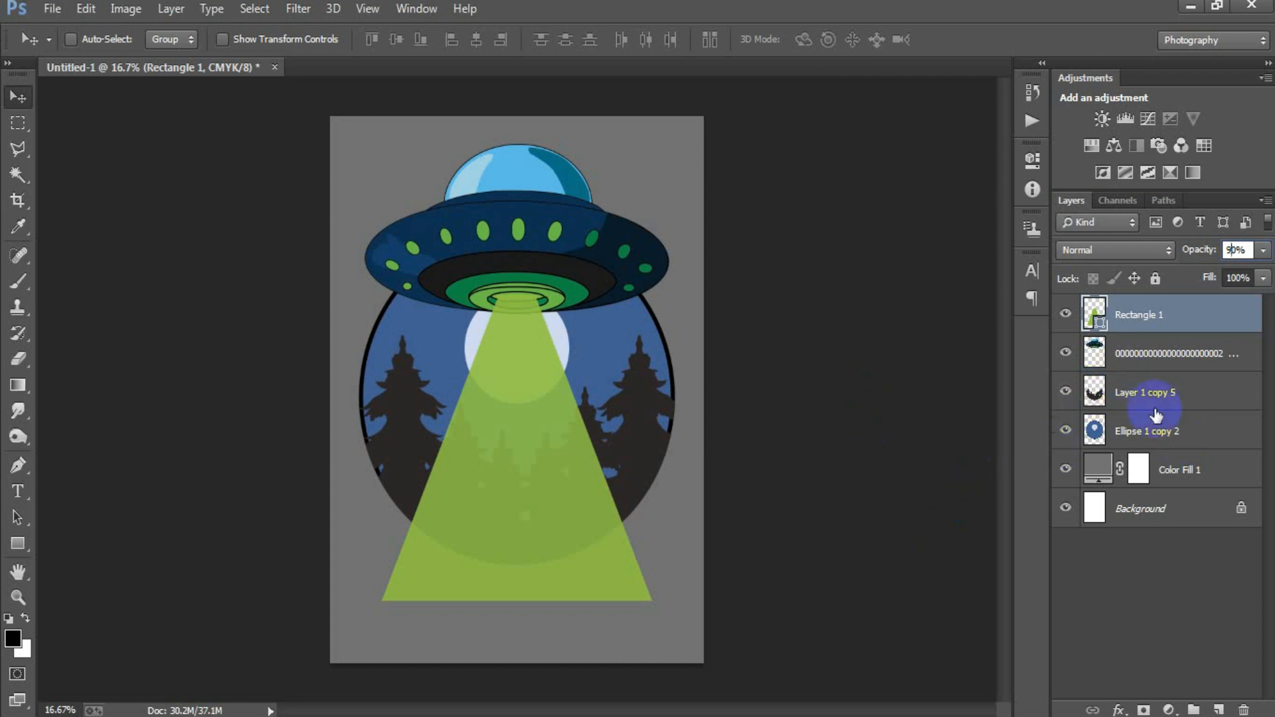
right_click(1164, 317)
left_click(834, 273)
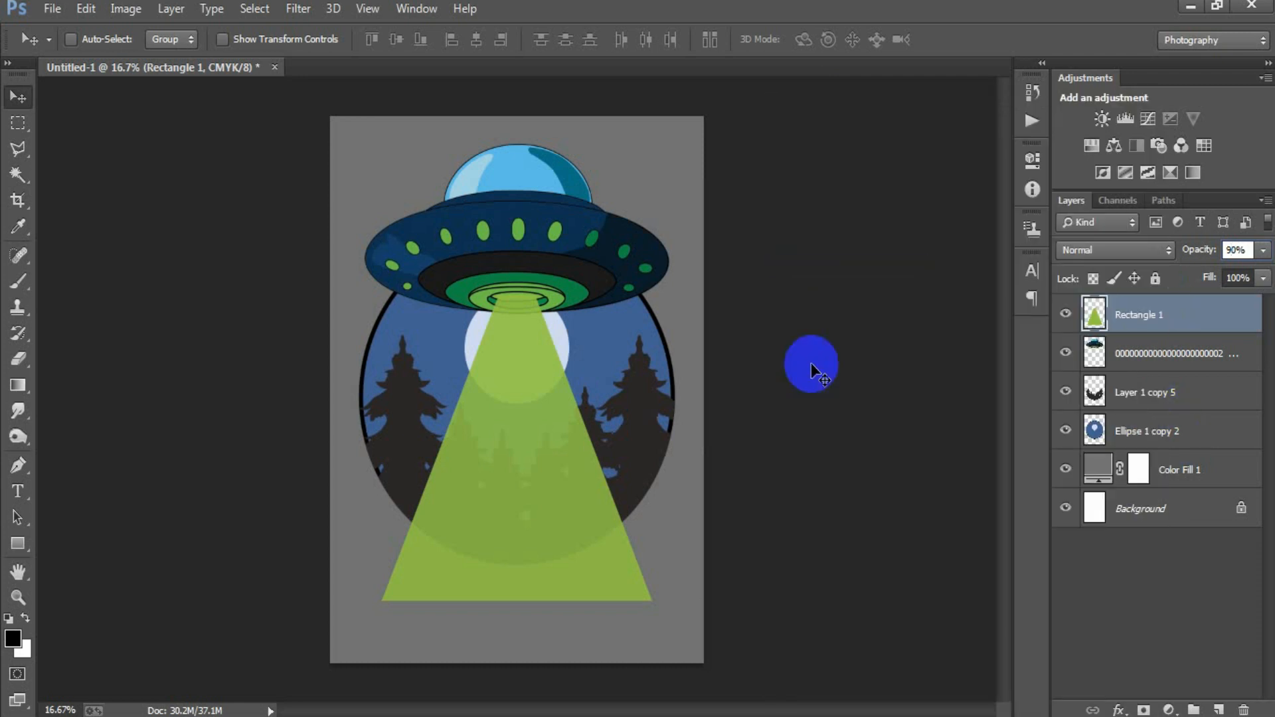
- Draw a horizontal line about 2082 px long below the beam on a new layer
left_click(1217, 704)
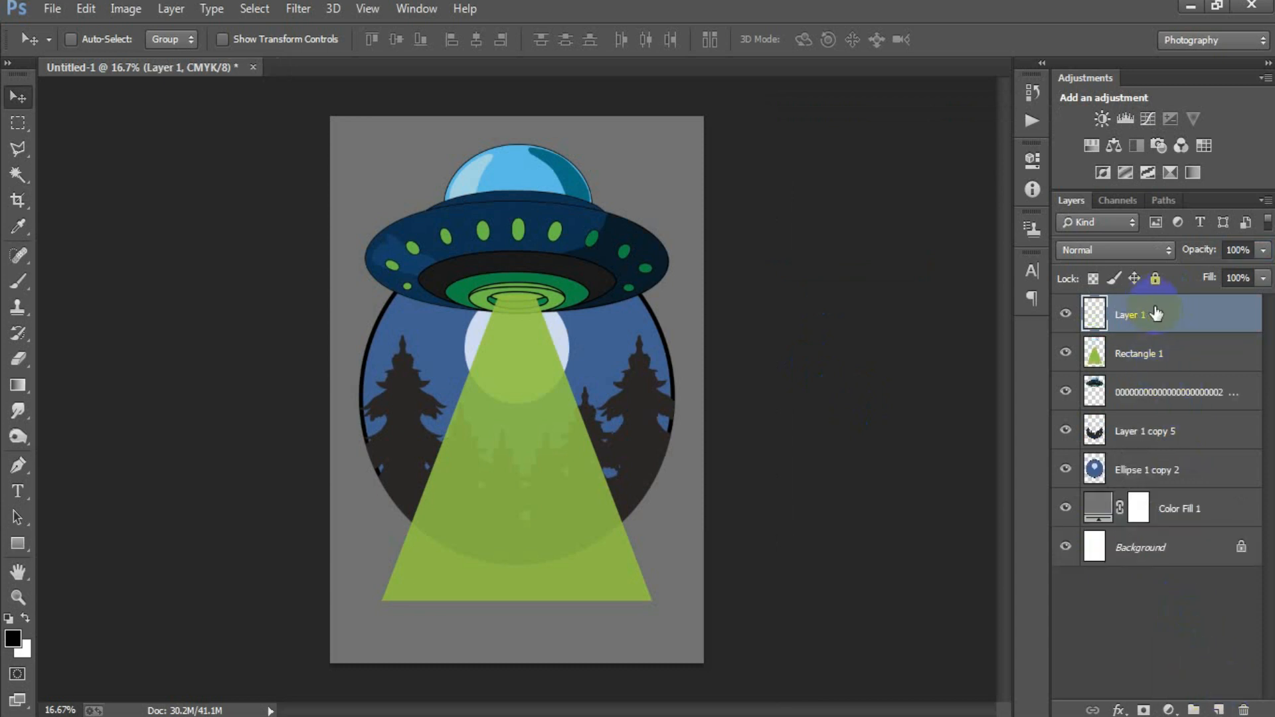
left_click(23, 555)
left_click(93, 613)
left_click_drag(370, 629, 680, 623)
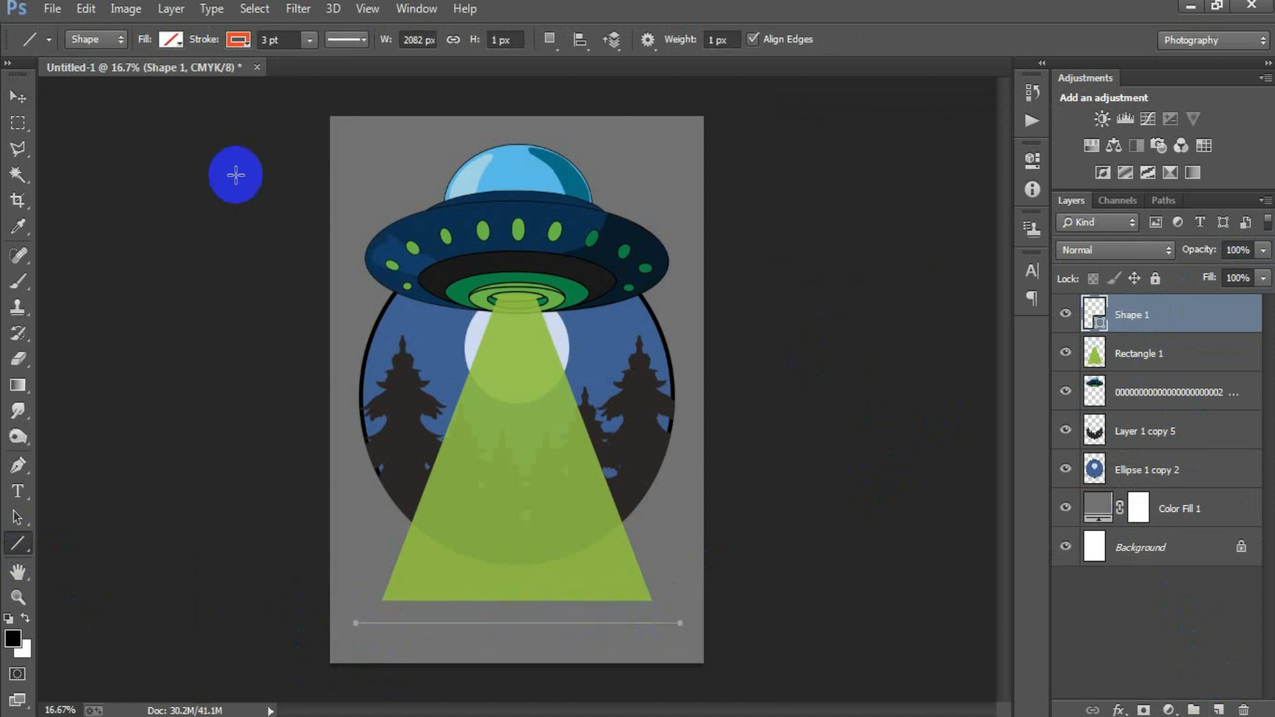
- Give the line a black fill and no stroke, and set its height to 12 px
left_click(172, 39)
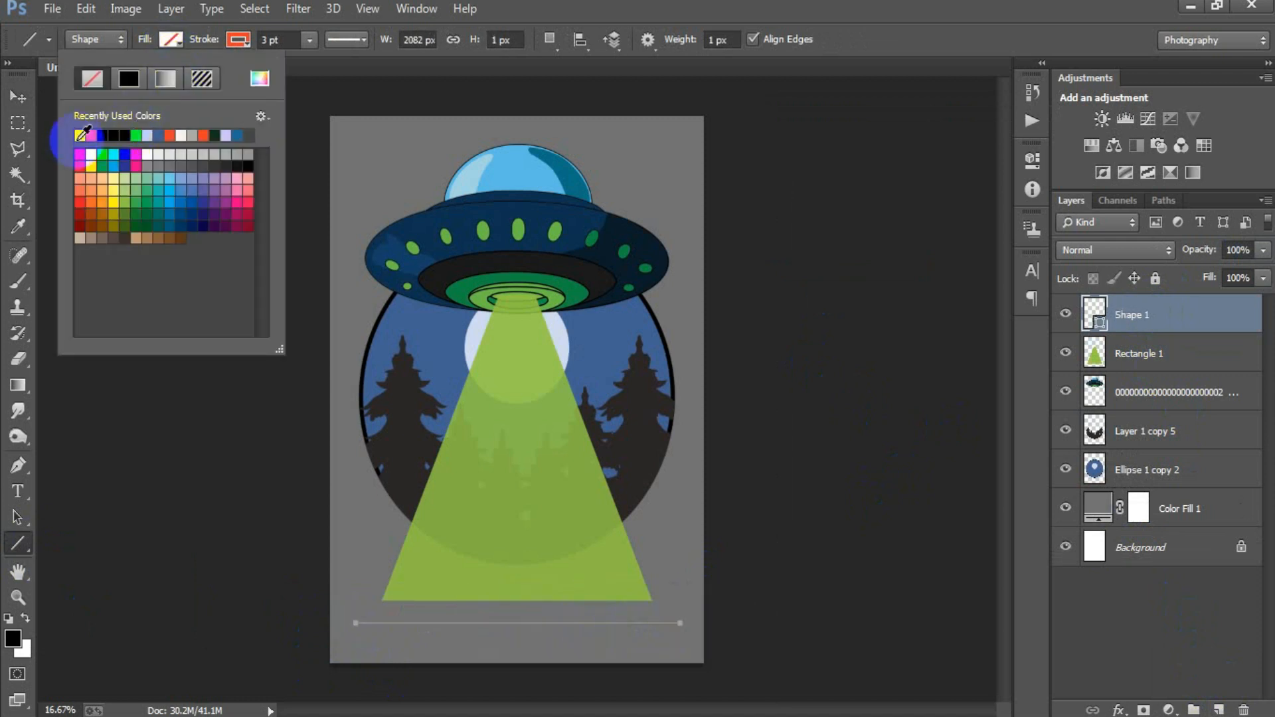
left_click(107, 131)
left_click(238, 40)
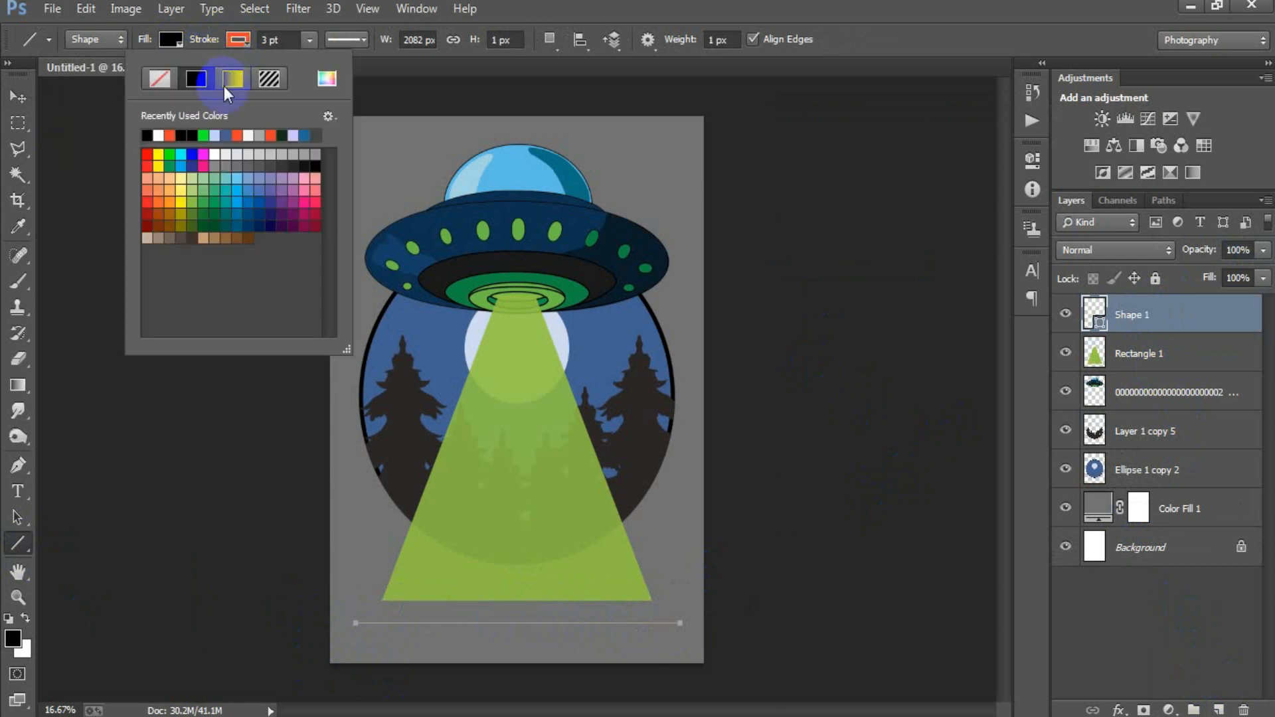
left_click(161, 80)
left_click_drag(471, 41, 480, 42)
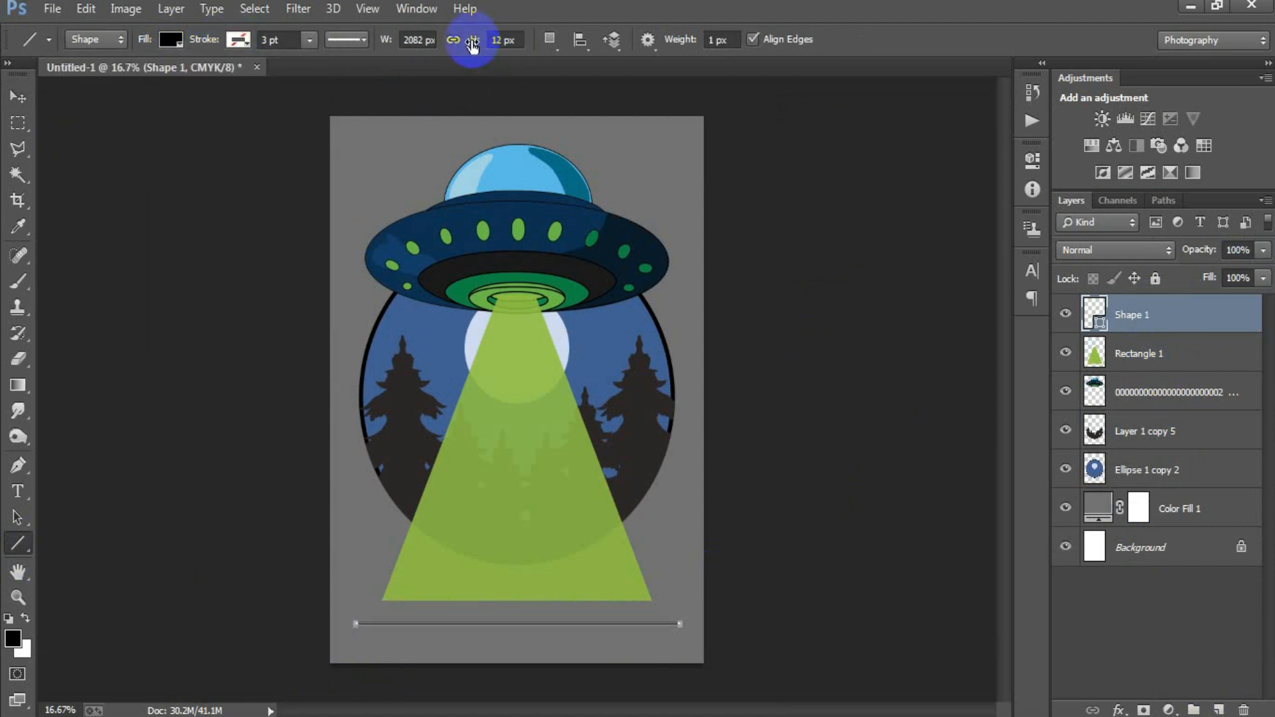
- Rotate the black line to a steep slant of about -79°
left_click(18, 96)
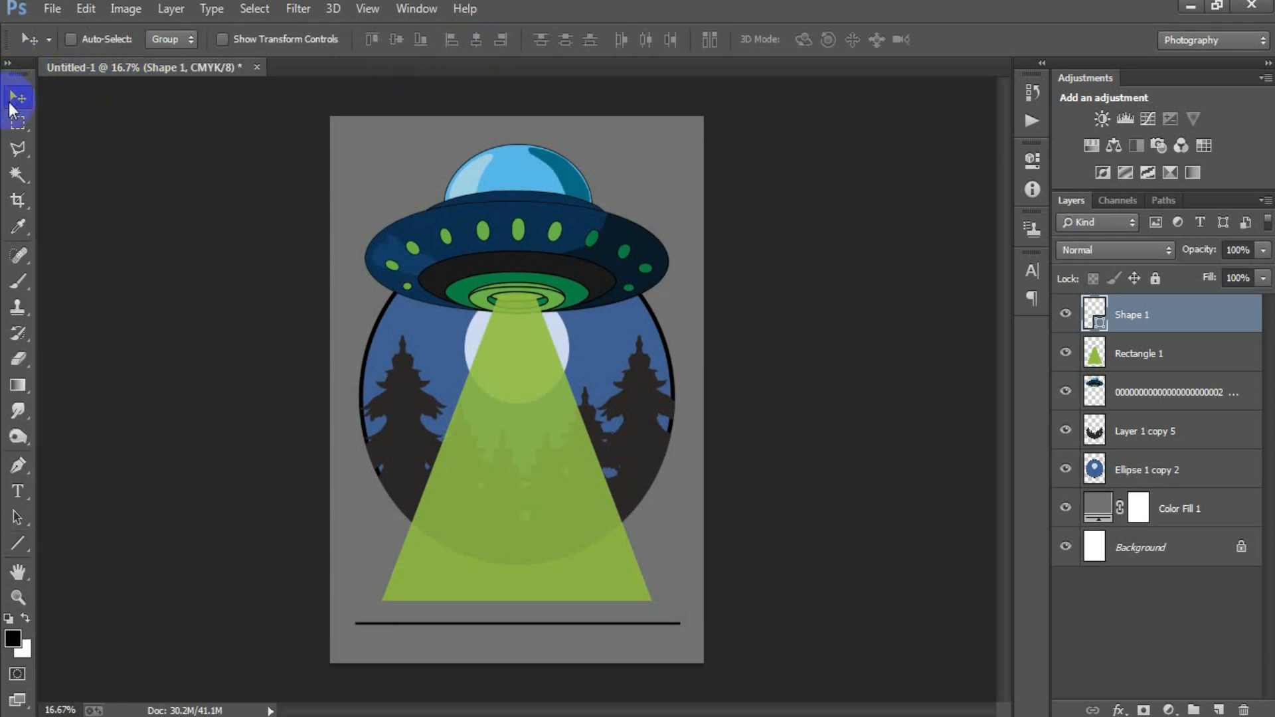
key("ctrl+t")
left_click_drag(712, 678, 585, 449)
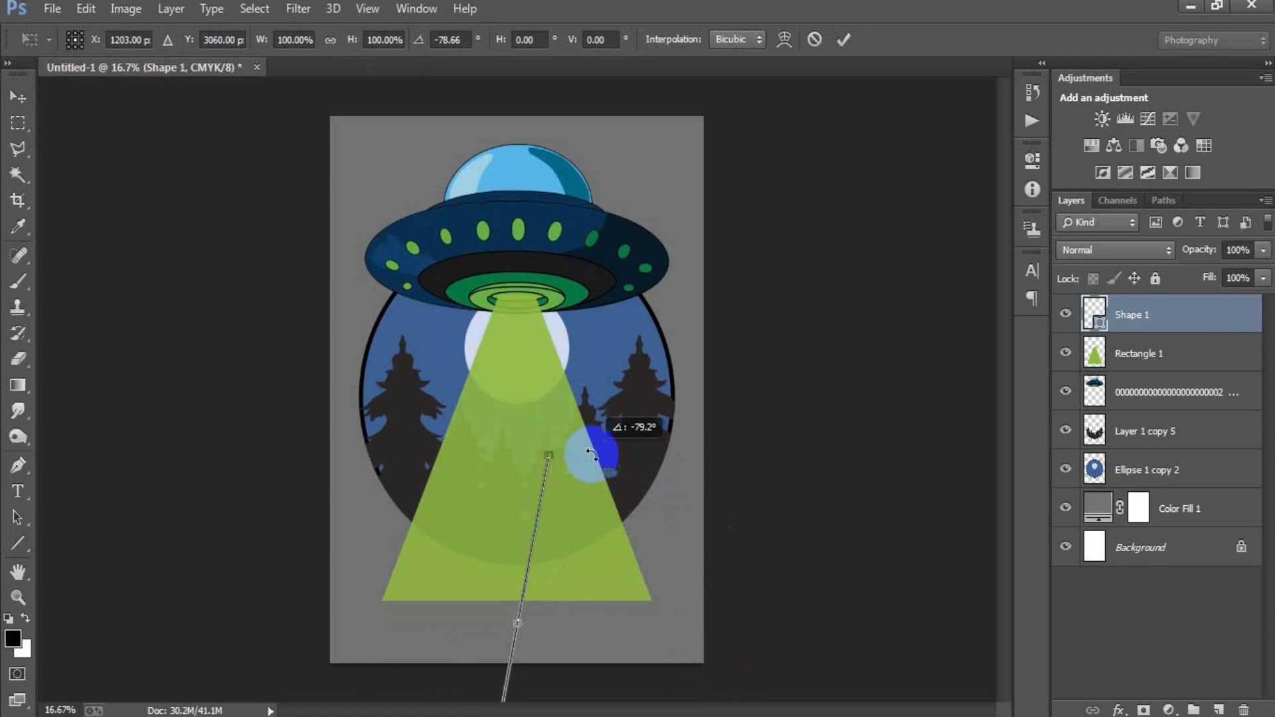
left_click(838, 41)
- Move the line onto the beam's left edge and rotate it further to match the edge's slope
left_click_drag(549, 568, 448, 425)
key("ctrl+t")
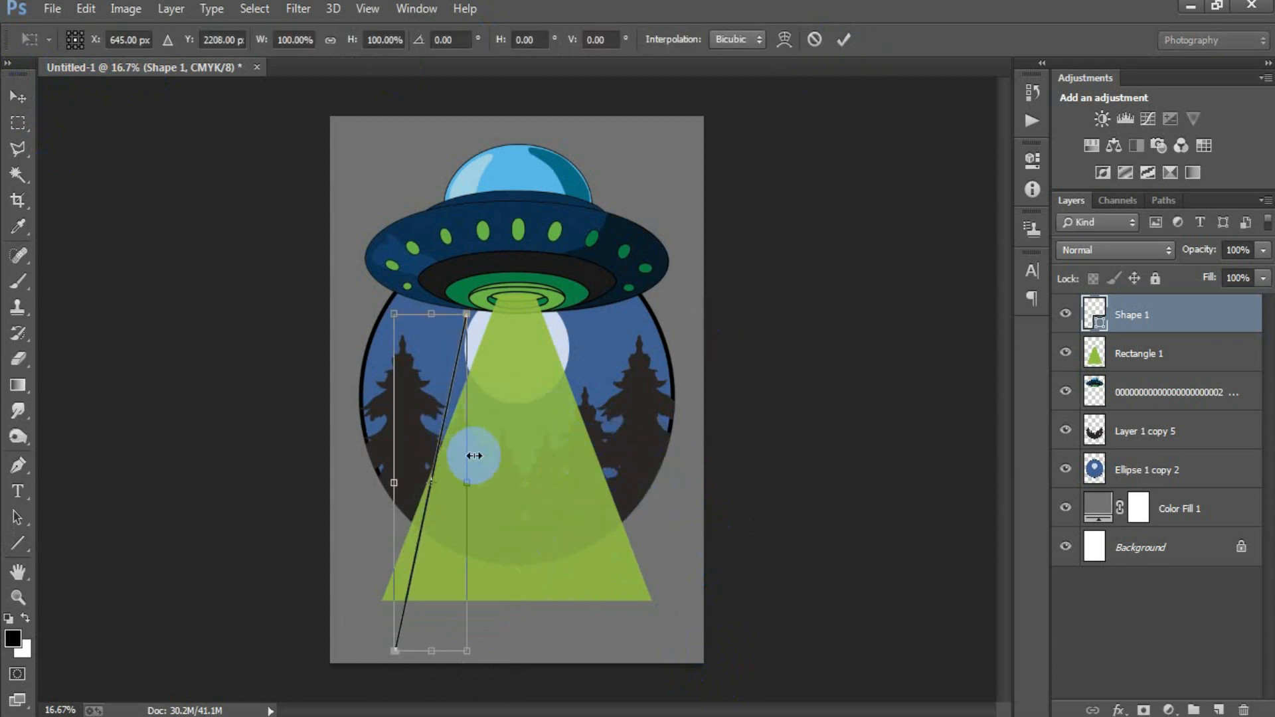
mouse_move(489, 489)
left_mouse_down()
mouse_move(504, 520)
mouse_move(507, 501)
left_mouse_up()
left_click(843, 39)
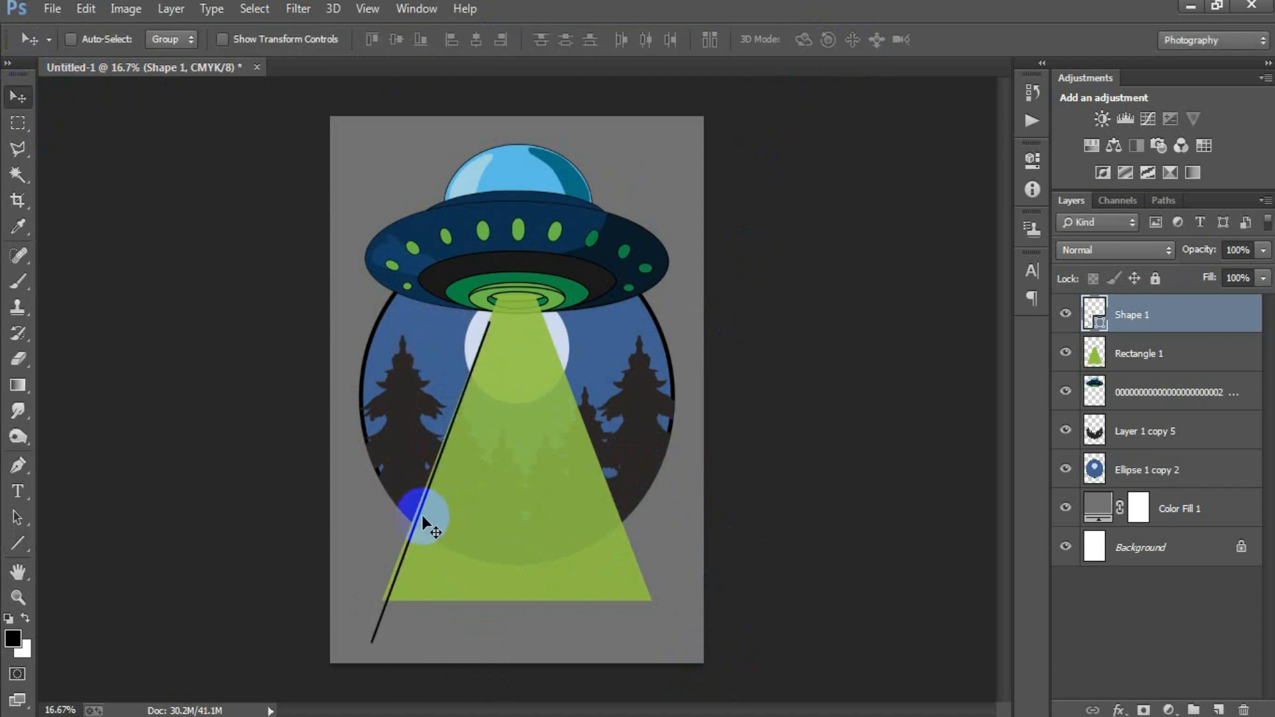
- Fine-tune the line's position and rotation so it follows the beam's left edge exactly
key("shift+Left")
key("shift+Left")
key("shift+Left")
key("shift+Left")
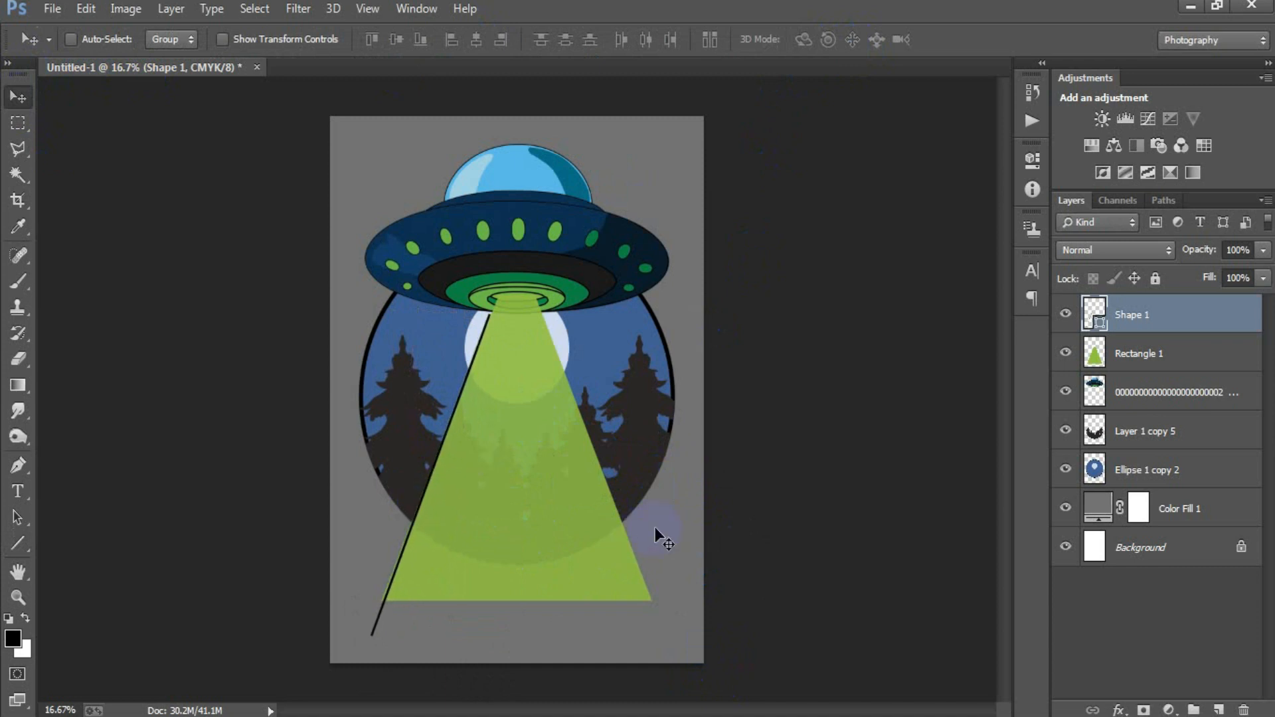
key("shift+Up")
key("shift+Up")
key("shift+Up")
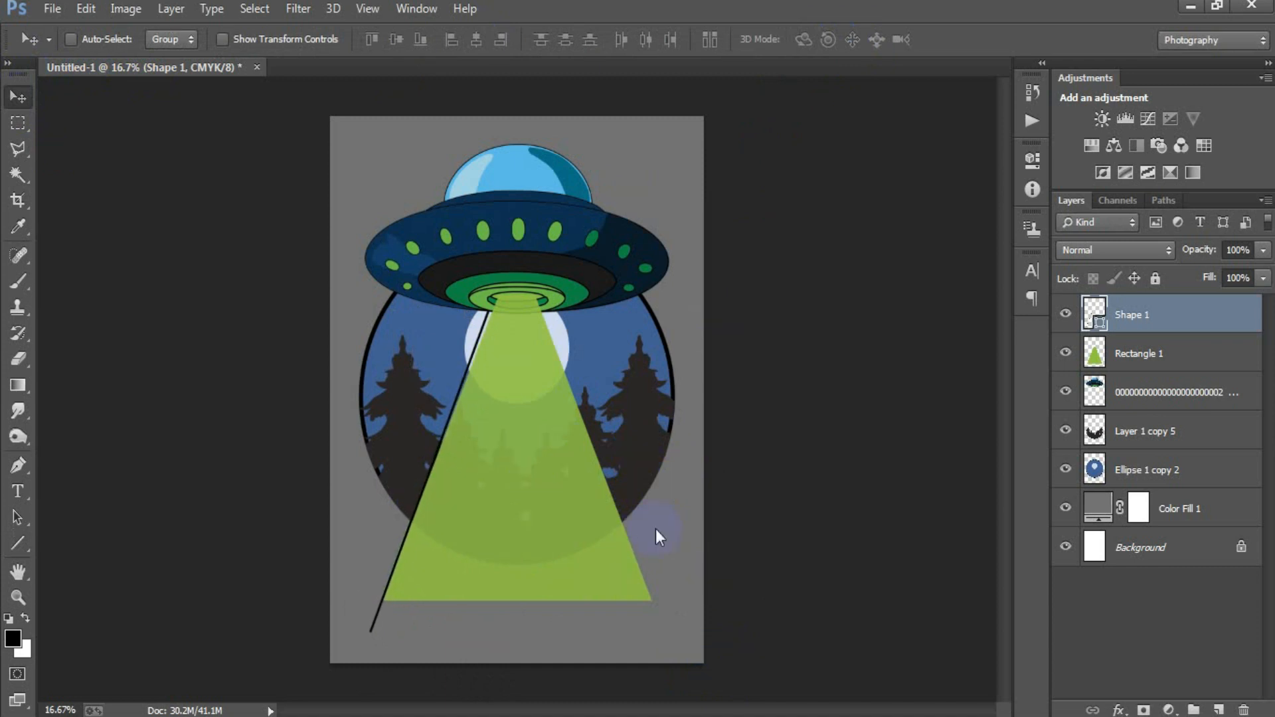
key("ctrl+t")
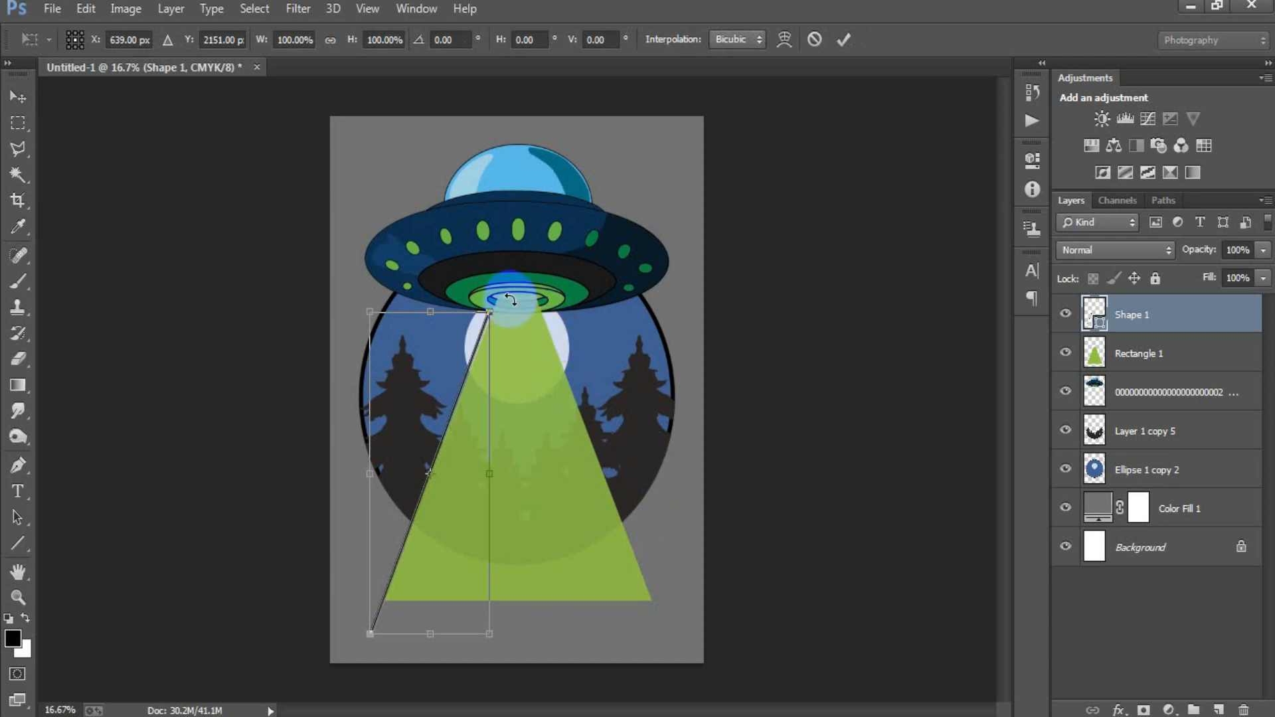
left_click(844, 39)
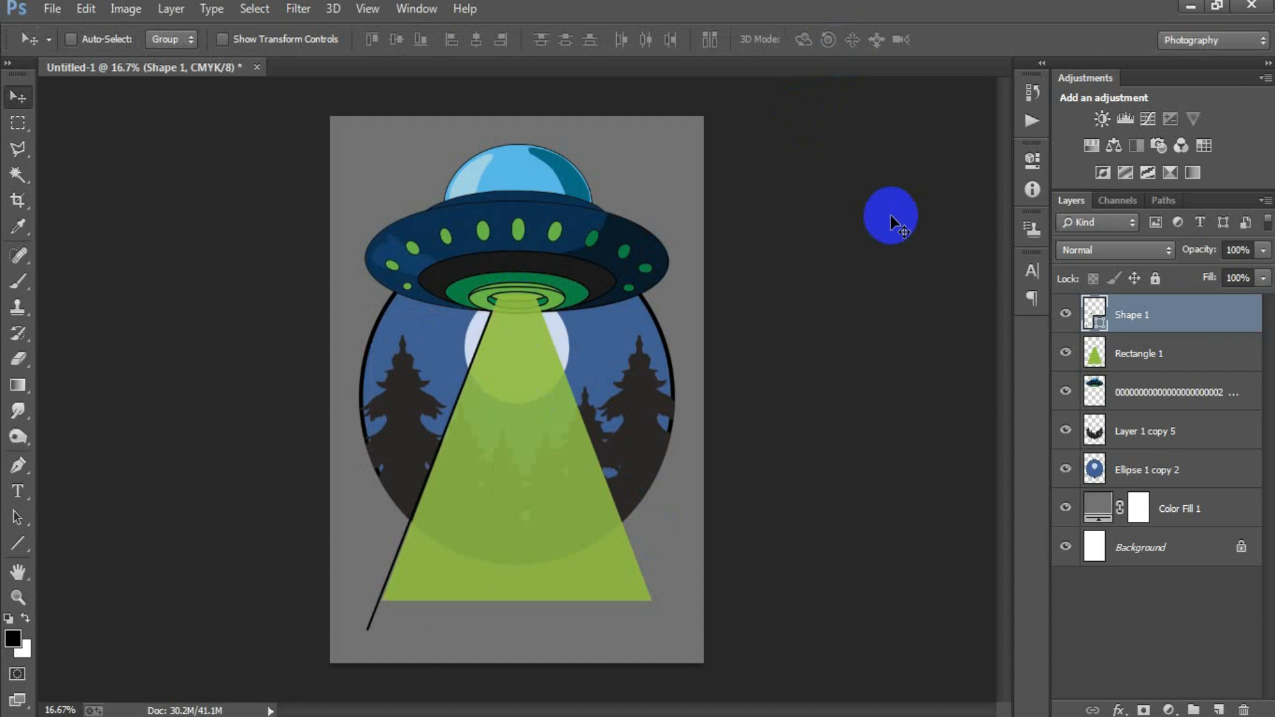
key("Right")
key("Right")
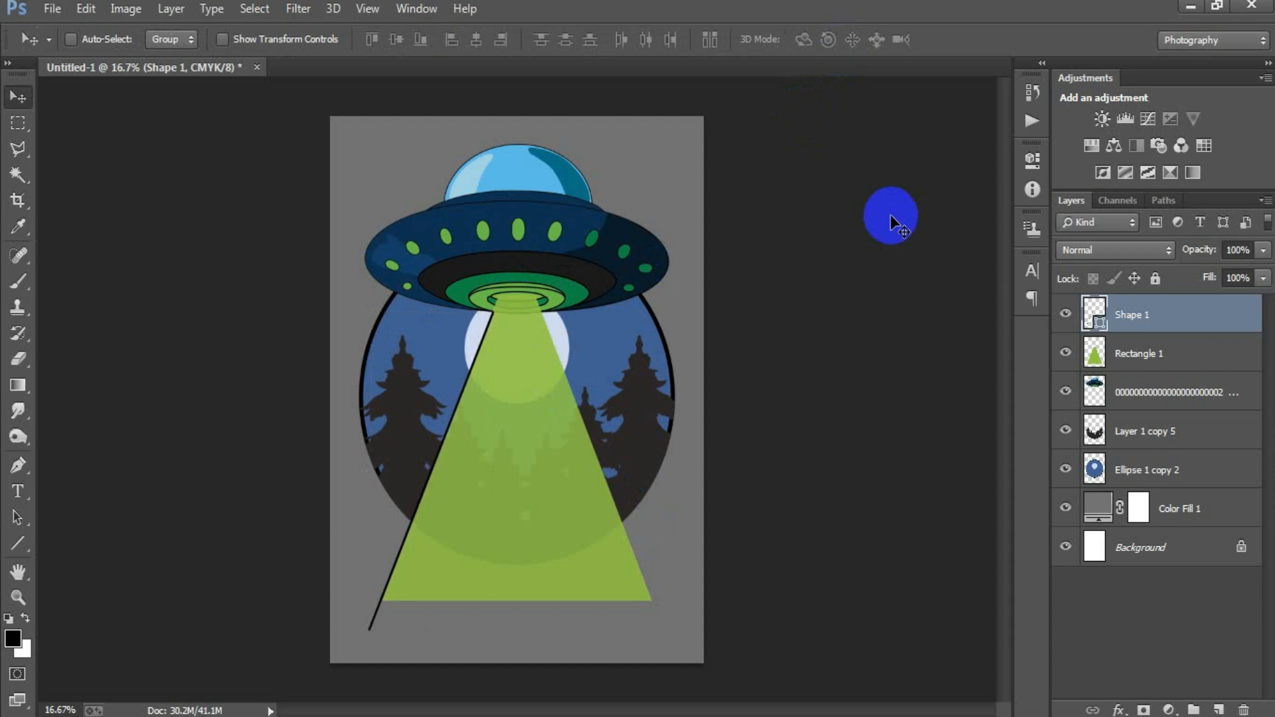
- Duplicate the black line layer and flip the copy horizontally
key("ctrl+j")
key("ctrl+t")
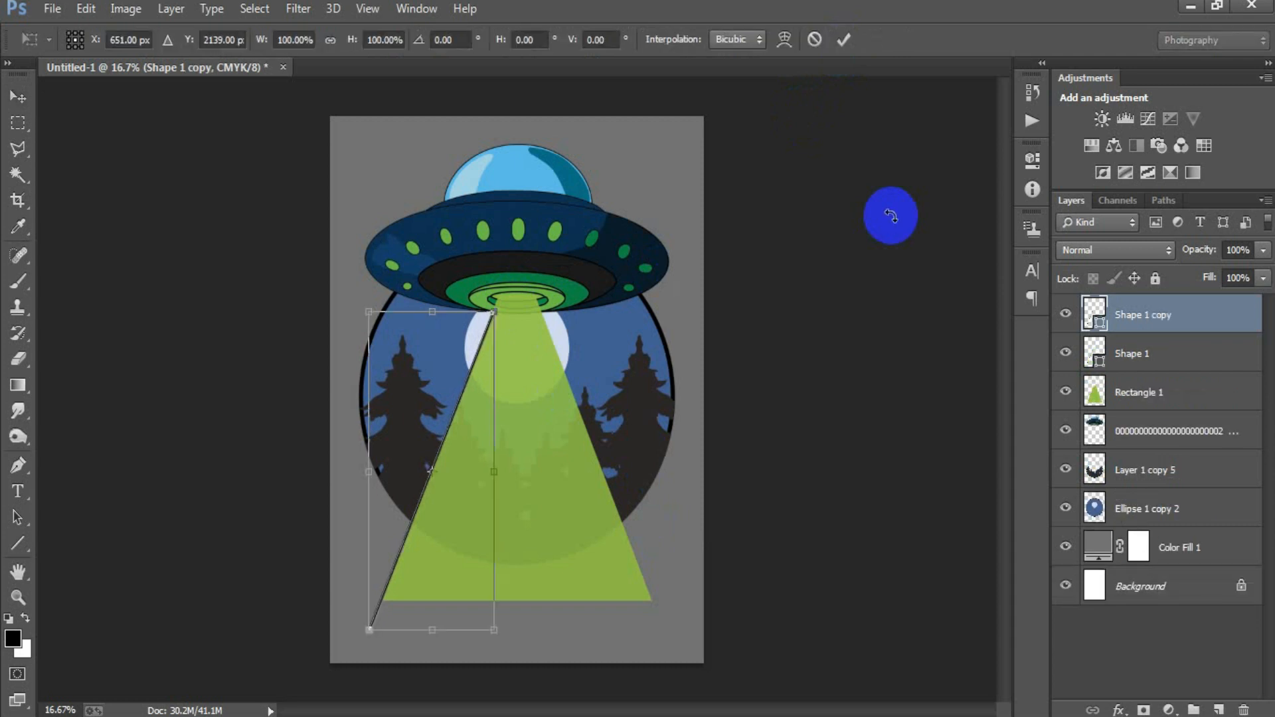
right_click(436, 548)
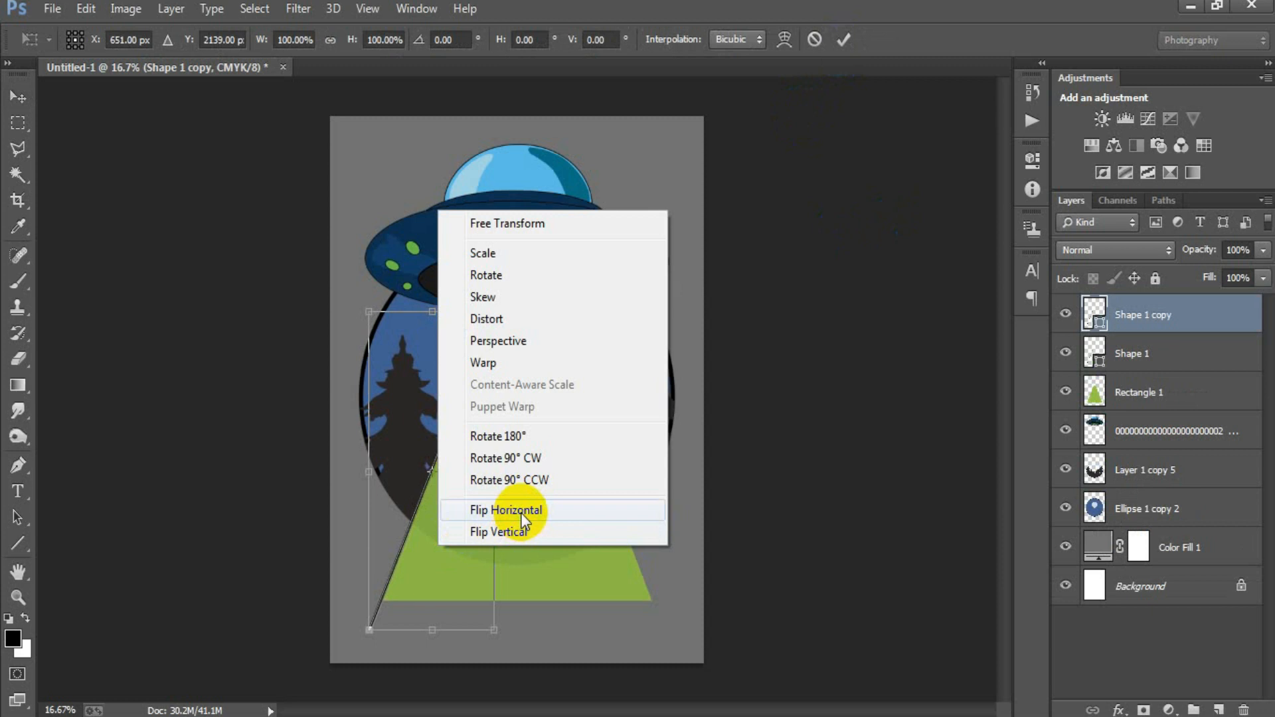
left_click(519, 513)
left_click(844, 39)
- Move the flipped black line horizontally across the beam until it follows the beam's right edge
key("shift+Right")
key("shift+Right")
key("shift+Right")
key("shift+Right")
key("shift+Right")
key("shift+Right")
key("shift+Right")
key("shift+Right")
key("shift+Right")
key("shift+Right")
key("shift+Right")
key("shift+Right")
key("shift+Right")
key("shift+Right")
key("shift+Right")
key("shift+Right")
key("shift+Right")
key("shift+Right")
key("shift+Right")
key("shift+Right")
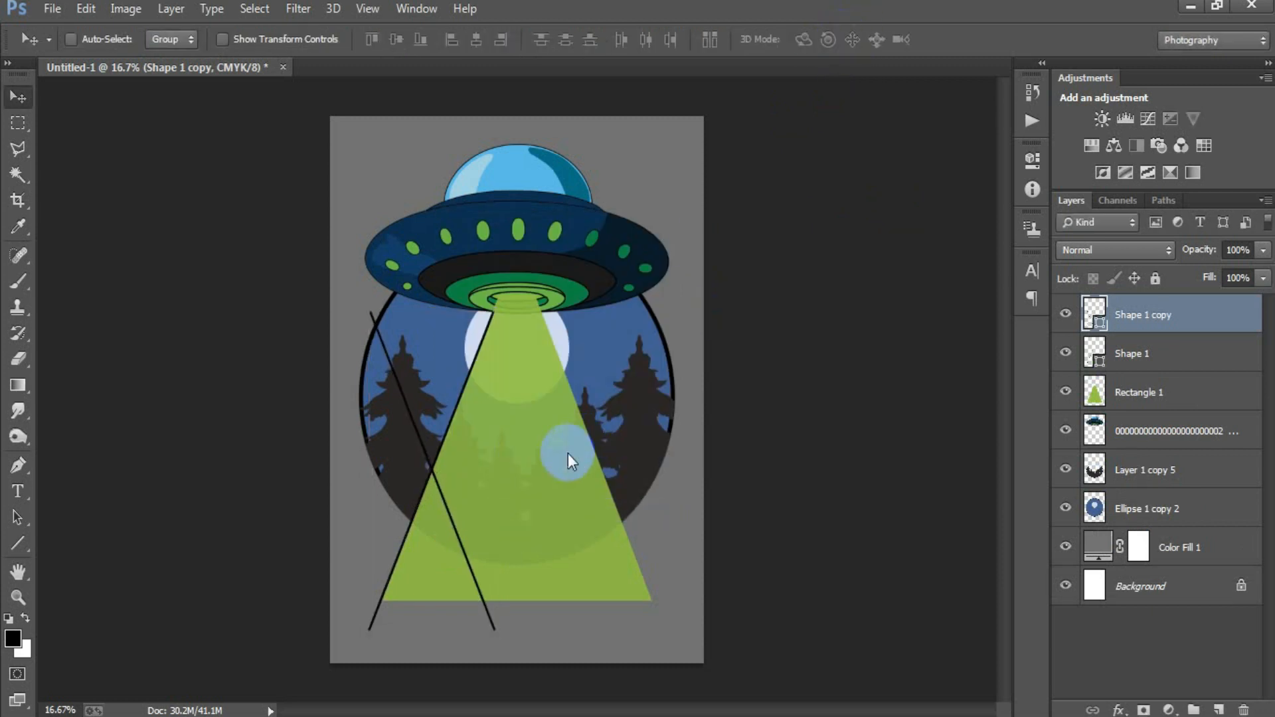
key("shift+Right")
key("shift+Right")
key("shift+Right")
key("shift+Right")
key("shift+Right")
key("shift+Right")
key("shift+Right")
key("shift+Right")
key("shift+Right")
key("shift+Right")
key("shift+Right")
key("shift+Right")
key("shift+Right")
key("shift+Right")
key("shift+Right")
key("shift+Right")
key("shift+Right")
key("shift+Right")
key("shift+Right")
key("shift+Right")
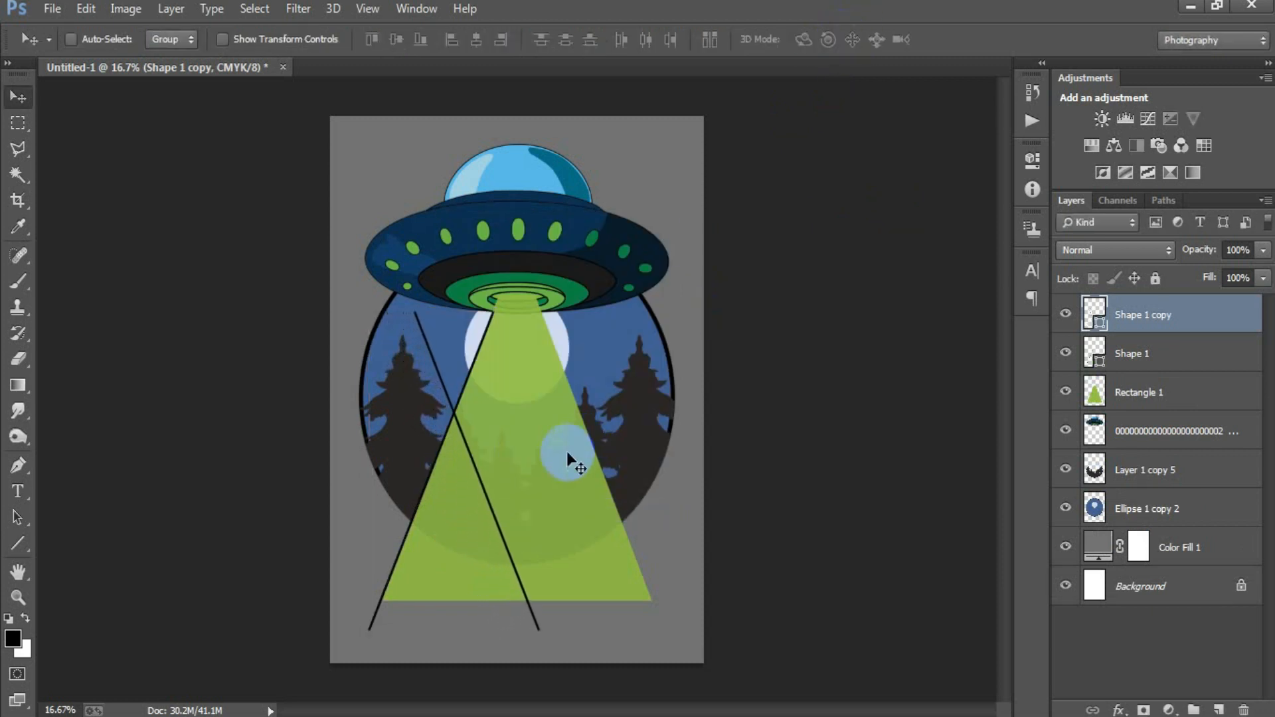
key("shift+Right")
key("shift+Right")
key("shift+Right")
key("shift+Right")
key("shift+Right")
key("shift+Right")
key("shift+Right")
key("shift+Right")
key("shift+Right")
key("shift+Right")
key("shift+Right")
key("shift+Right")
key("shift+Right")
key("shift+Right")
key("shift+Right")
key("shift+Right")
key("shift+Right")
key("shift+Right")
key("shift+Right")
key("shift+Right")
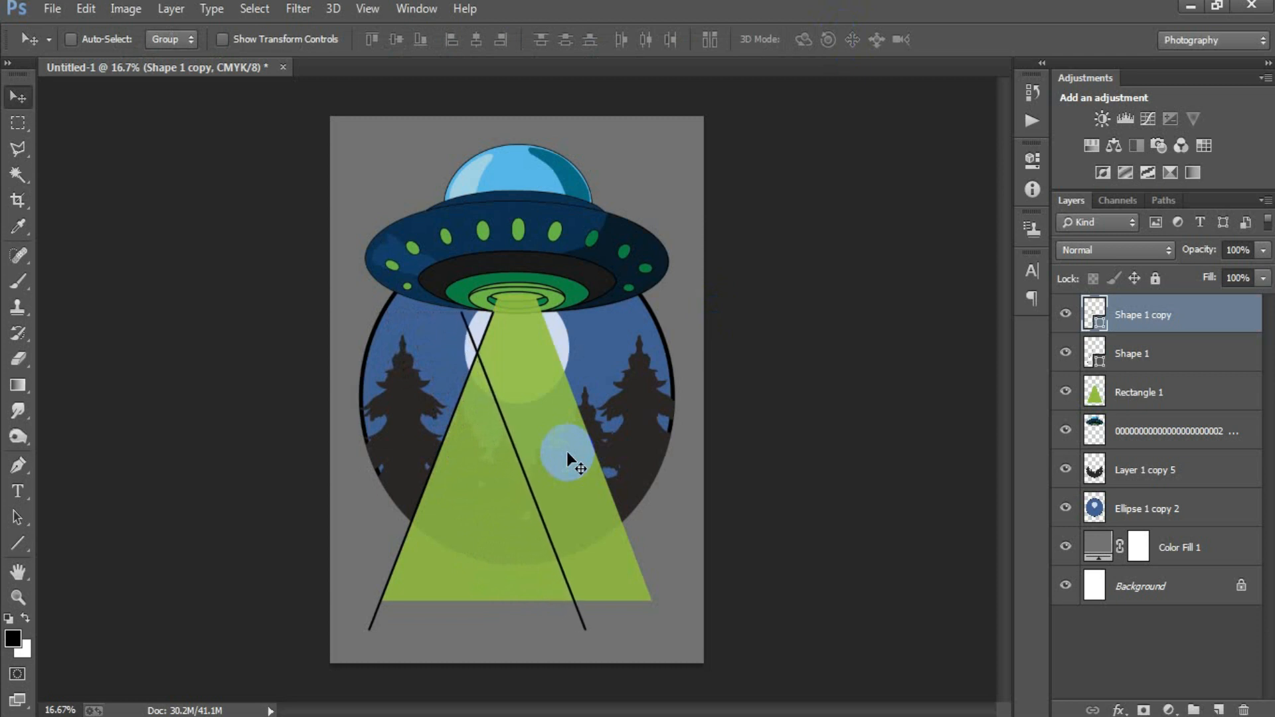
key("shift+Right")
key("shift+Right")
key("shift+Right")
key("shift+Right")
key("shift+Right")
key("shift+Right")
key("shift+Right")
key("shift+Right")
key("shift+Right")
key("shift+Right")
key("shift+Right")
key("shift+Right")
key("shift+Right")
key("shift+Right")
key("shift+Right")
key("shift+Right")
key("shift+Right")
key("shift+Right")
key("shift+Right")
key("shift+Right")
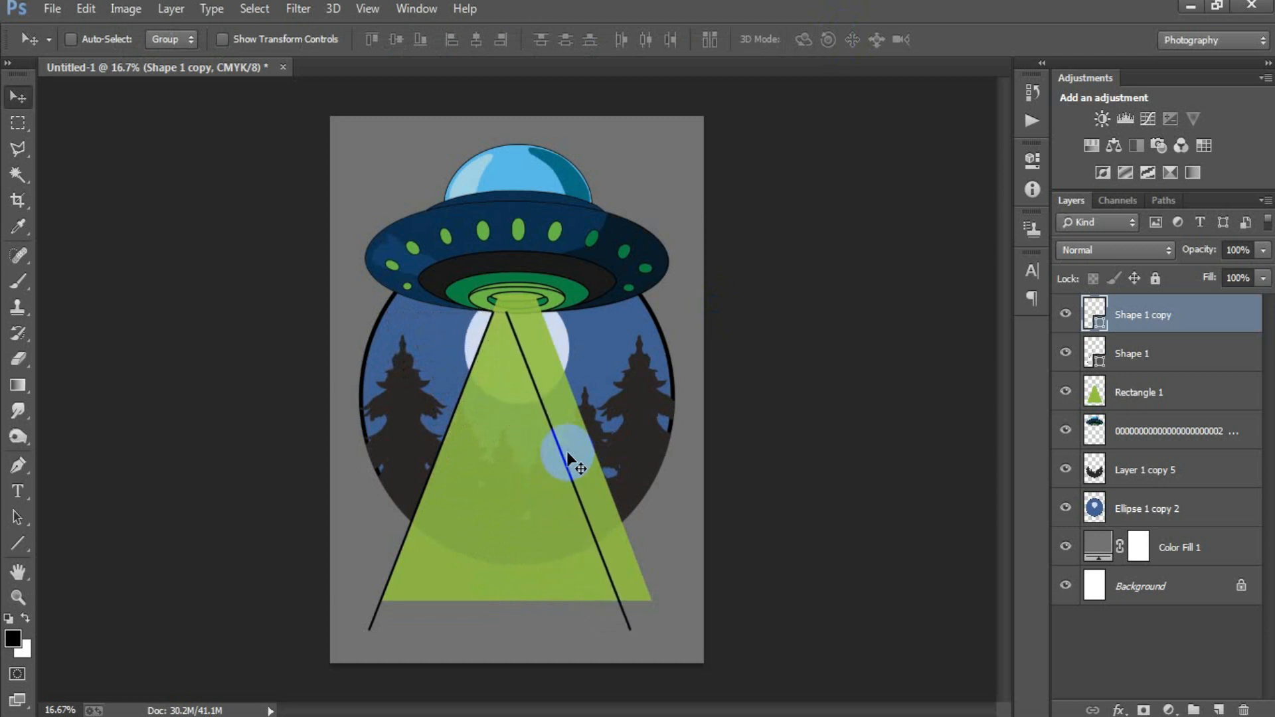
key("shift+Left")
key("shift+Left")
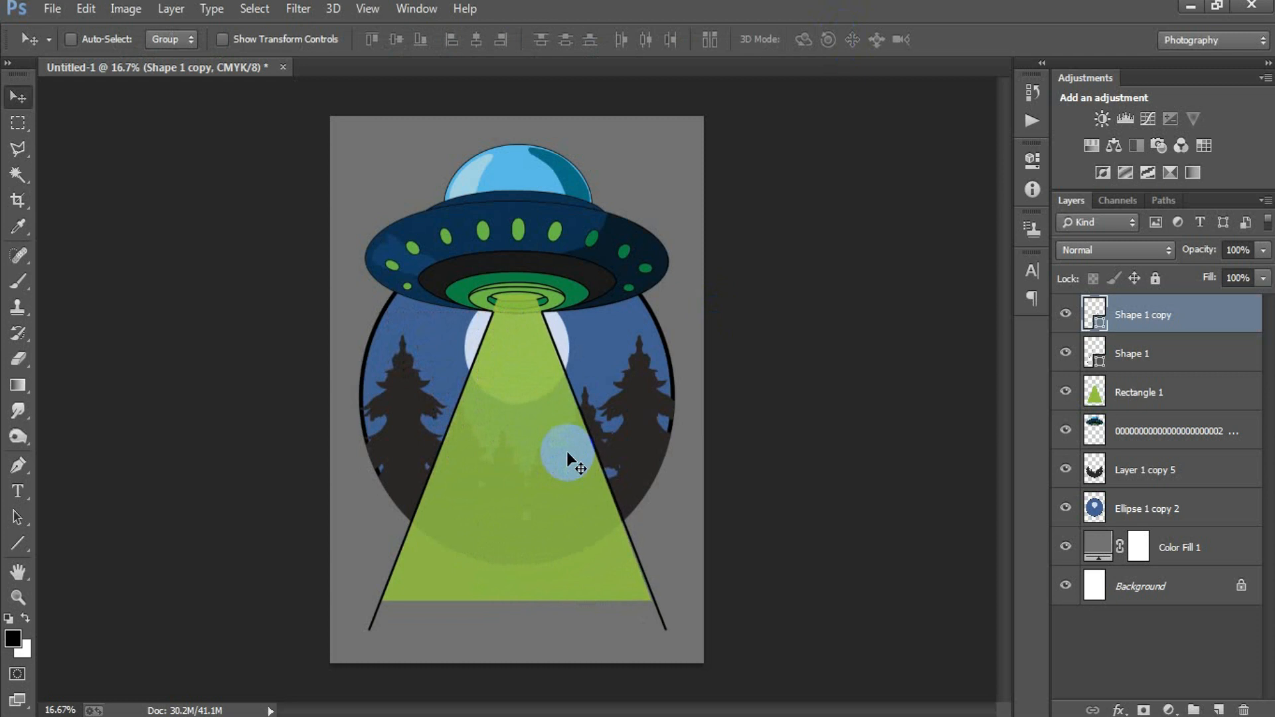
key("shift+Left")
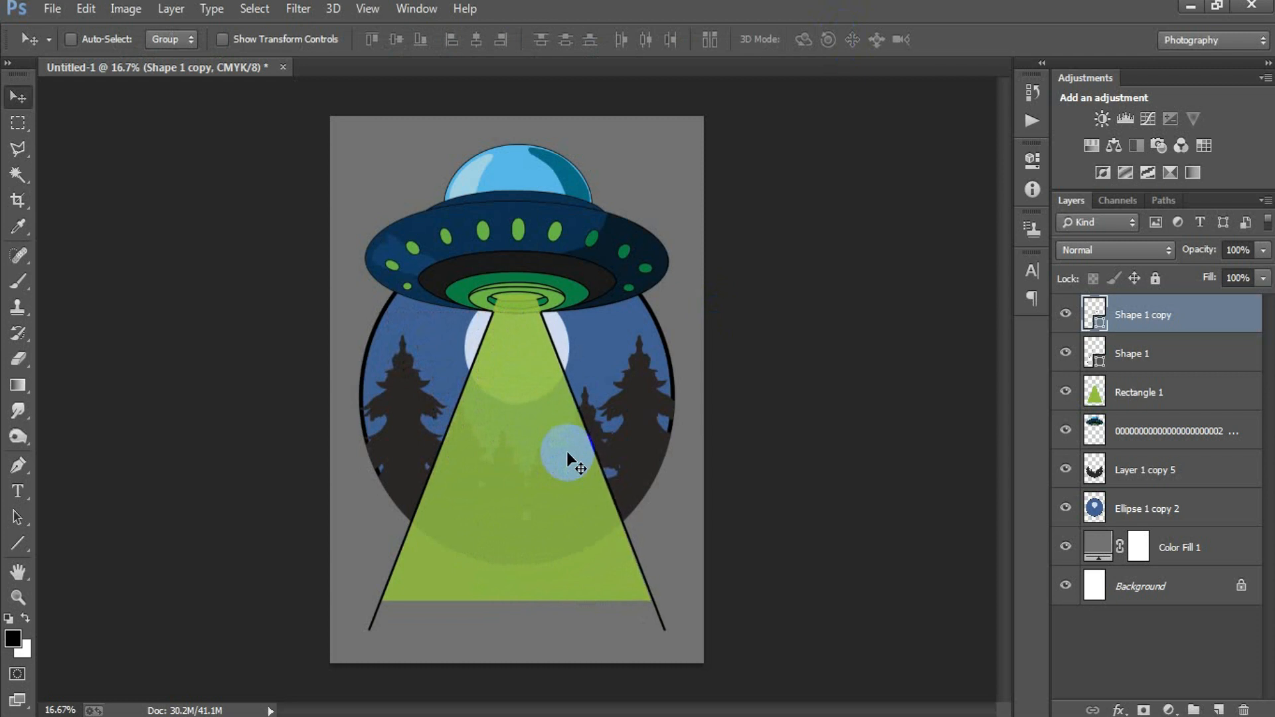
- Merge the two black line layers into one and rasterize the merged layer
left_click(1147, 355, "shift")
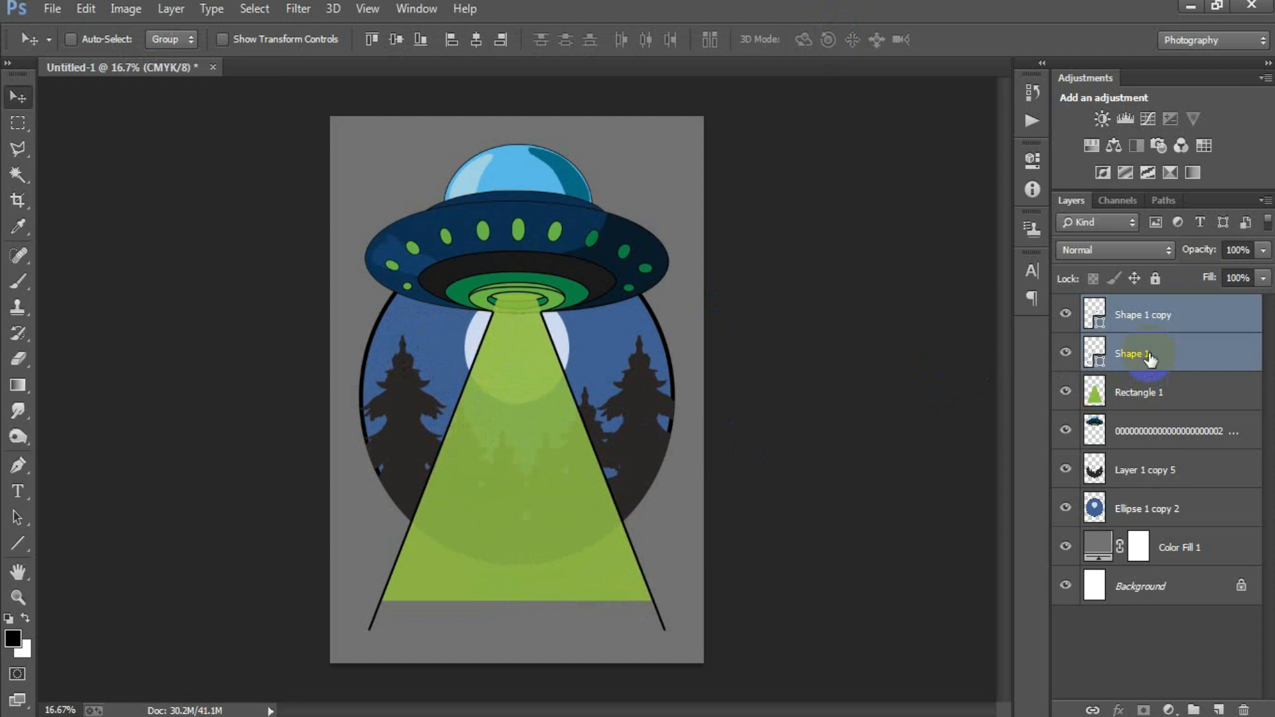
left_click(821, 499)
key("ctrl+e")
right_click(1138, 324)
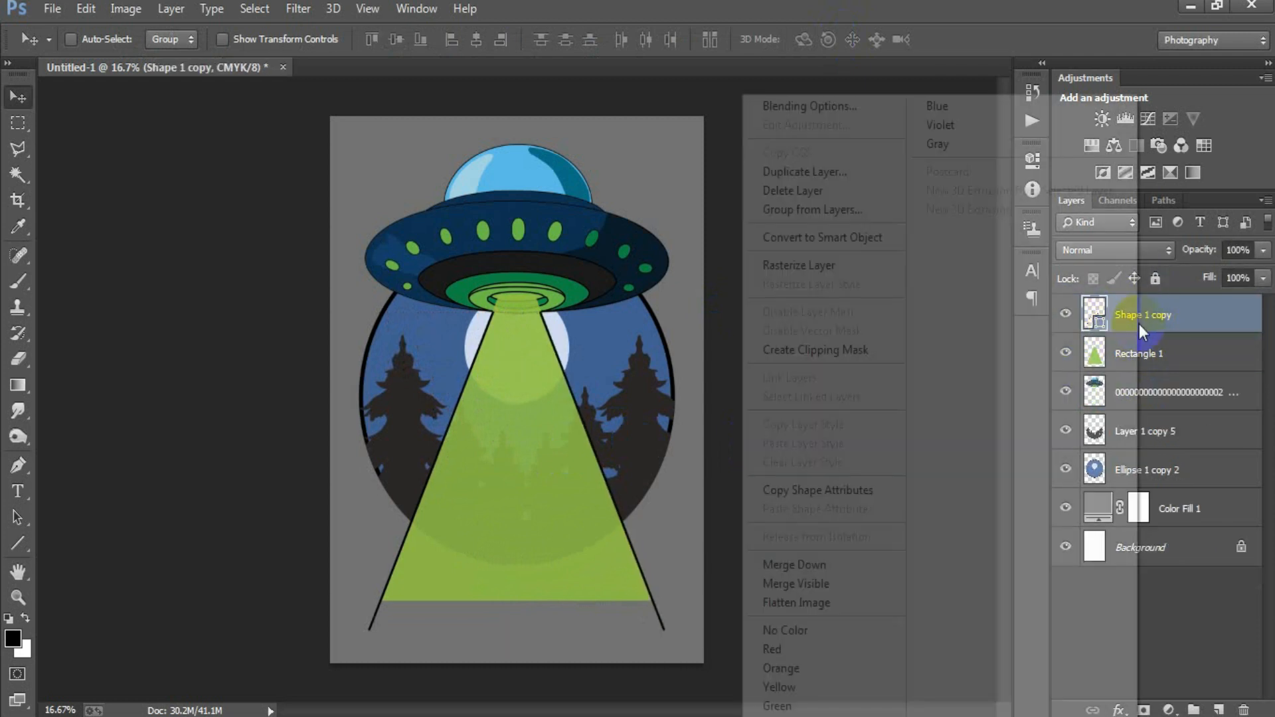
left_click(799, 265)
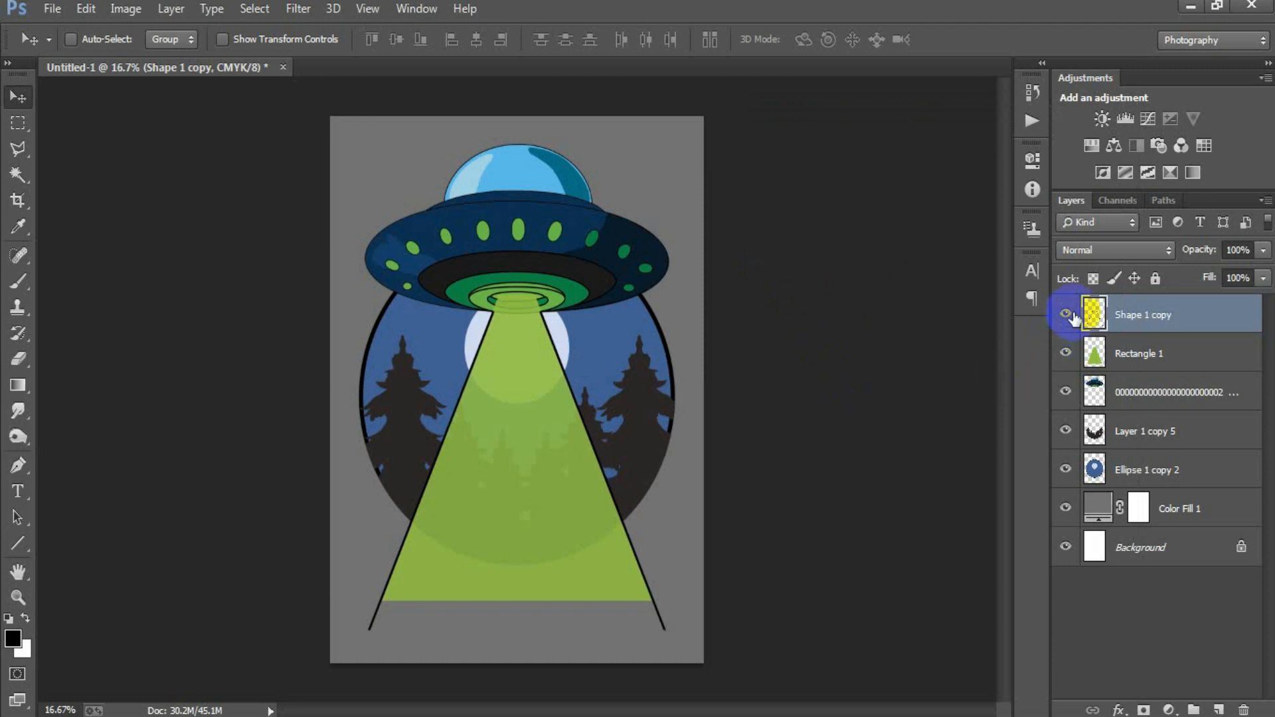
- Load the lines as a selection, delete that area from Ellipse 1 copy 2 and Layer 1 copy 5, and deselect
left_click(1094, 314, "ctrl")
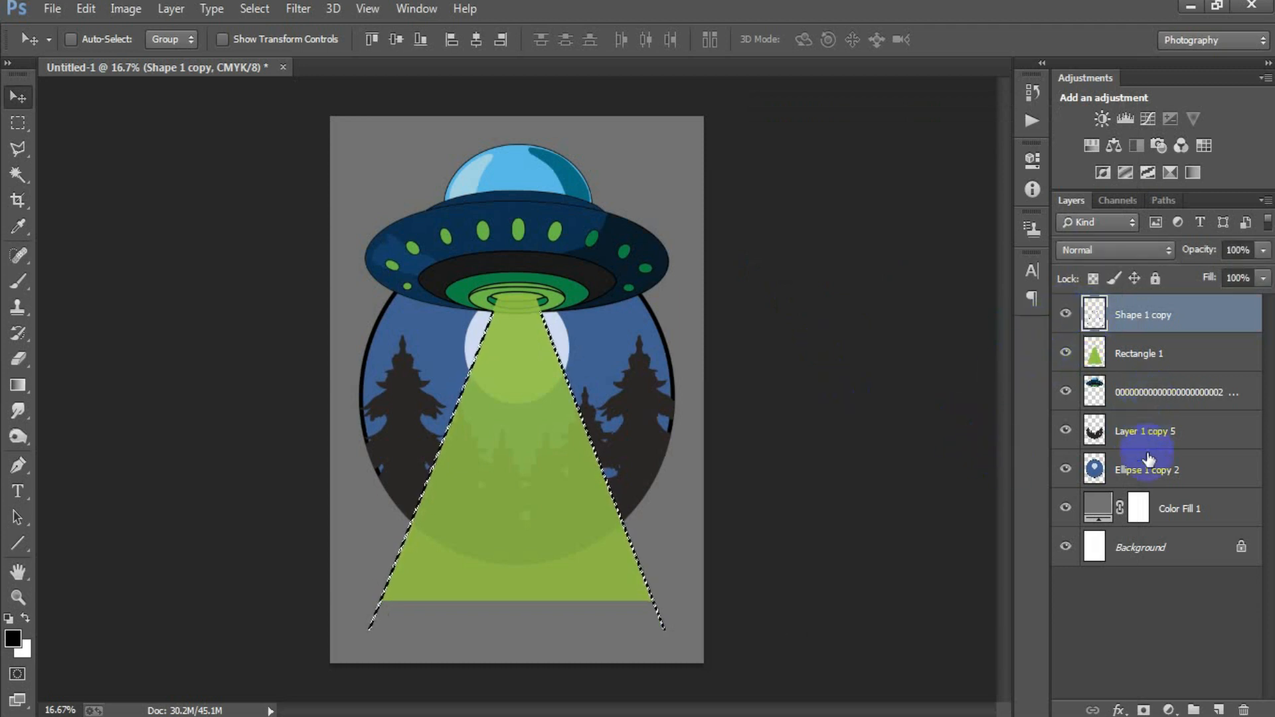
left_click(1123, 471)
left_click(1066, 469)
left_click(1066, 468)
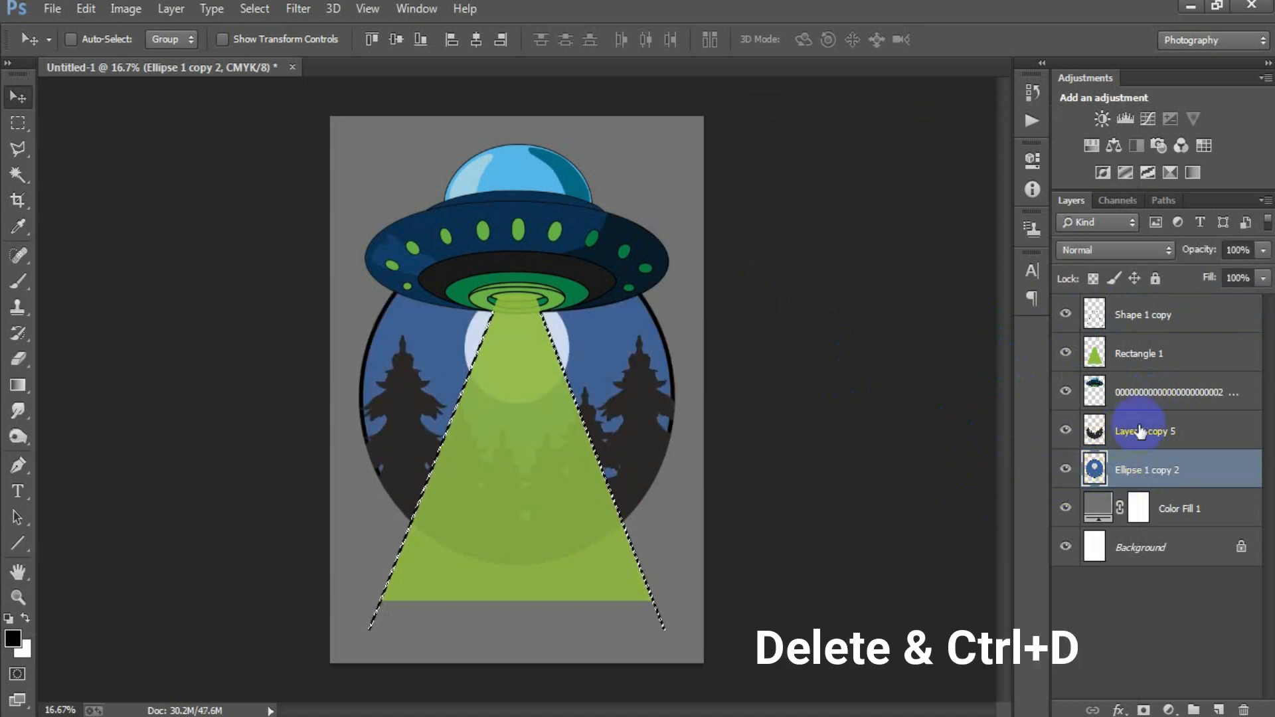
left_click(1082, 438)
left_click(1065, 430)
left_click(1066, 430)
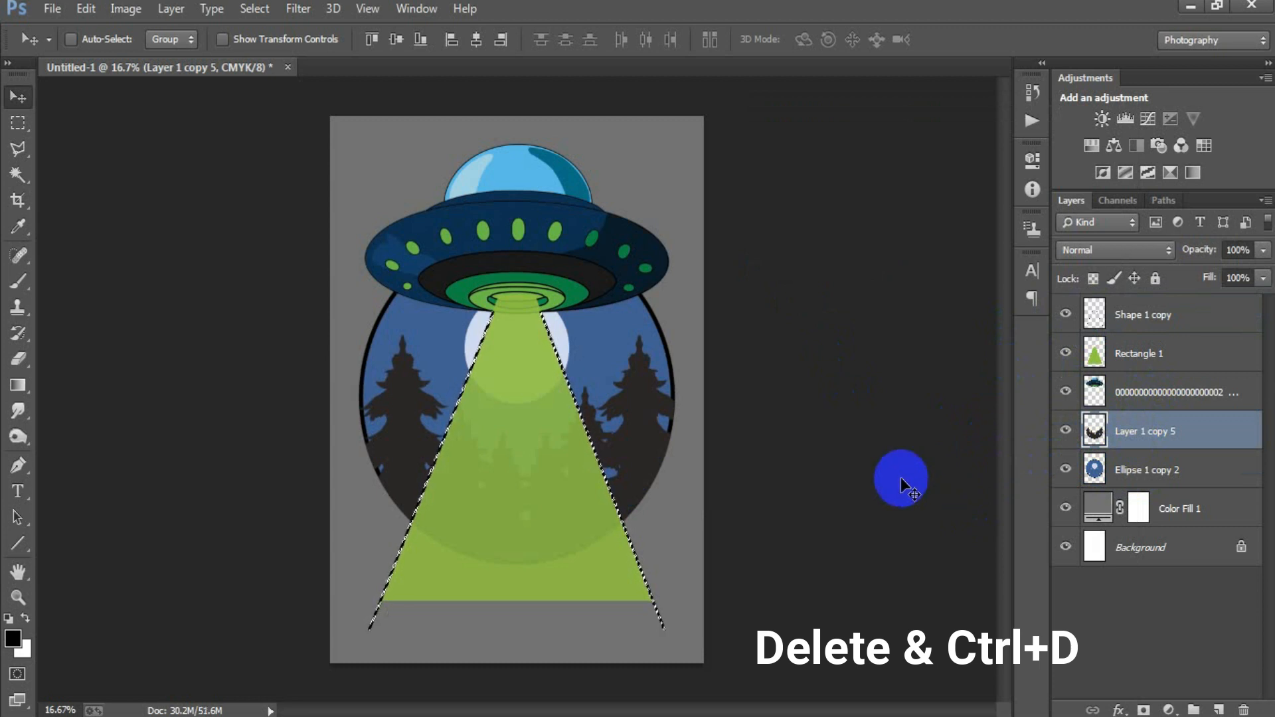
key("ctrl+d")
- Hide the merged black lines layer, Shape 1 copy, and delete it
left_click(1159, 320)
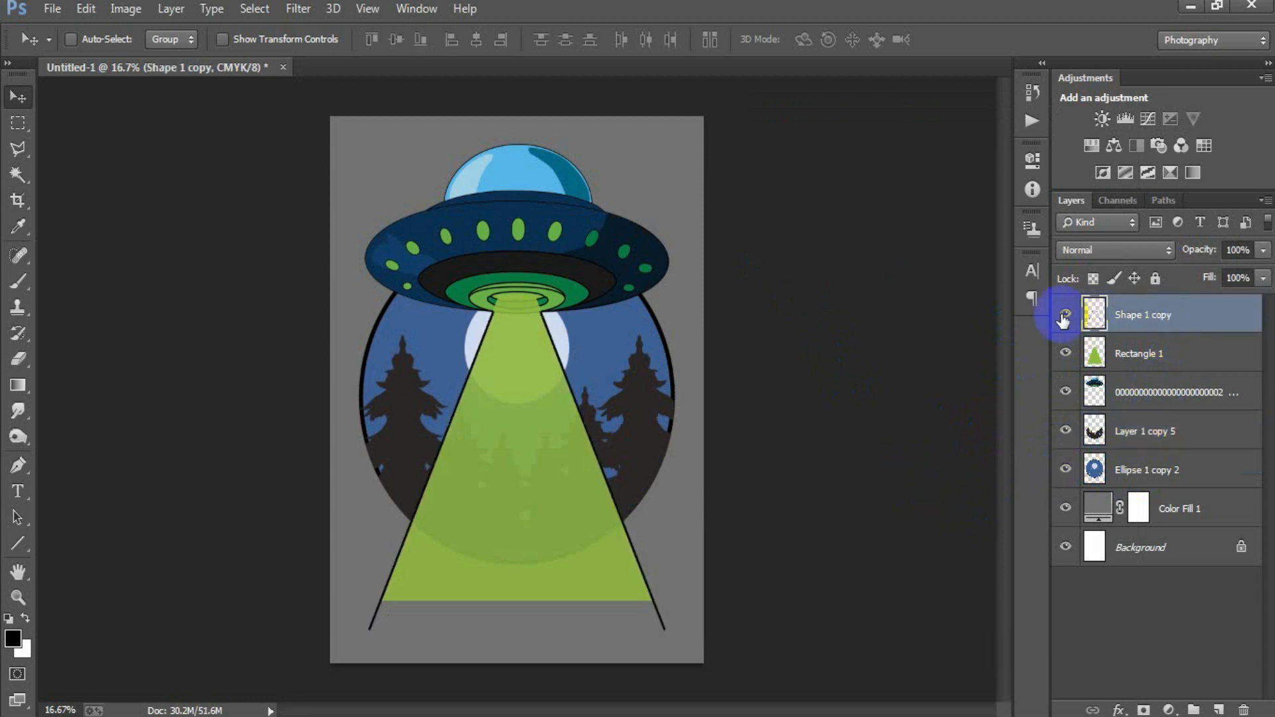
left_click(1065, 315)
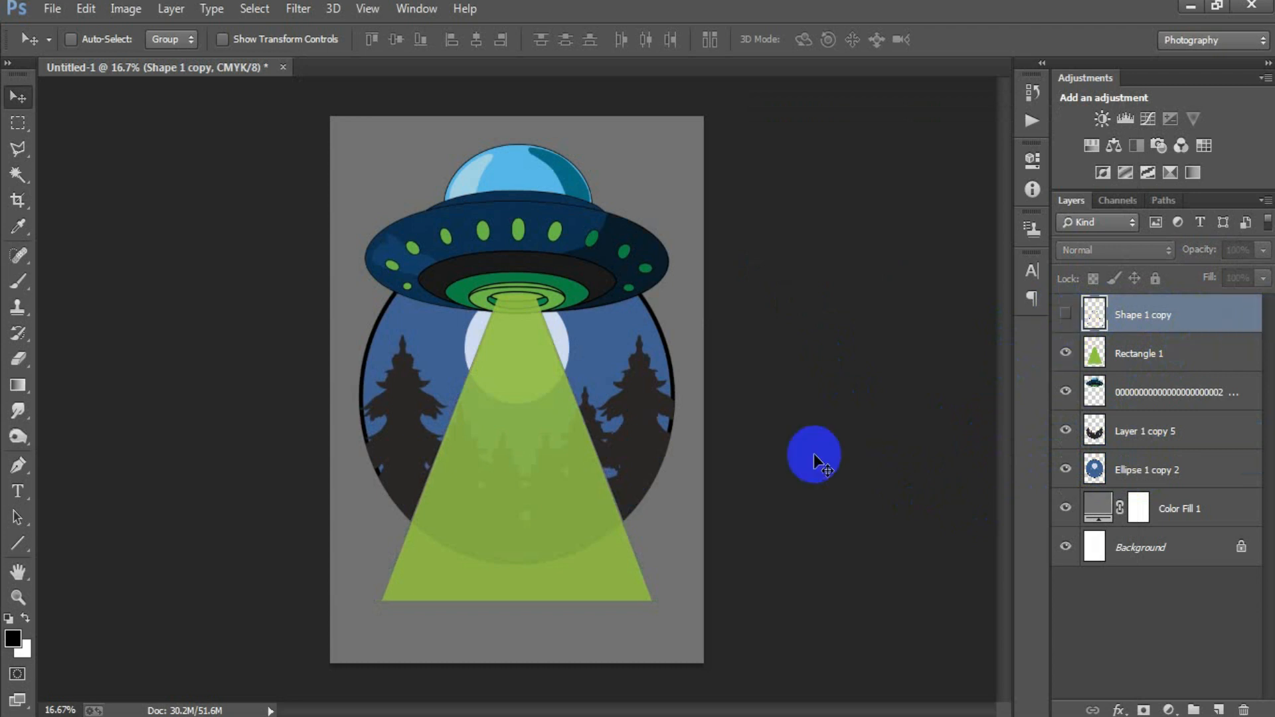
key("Delete")
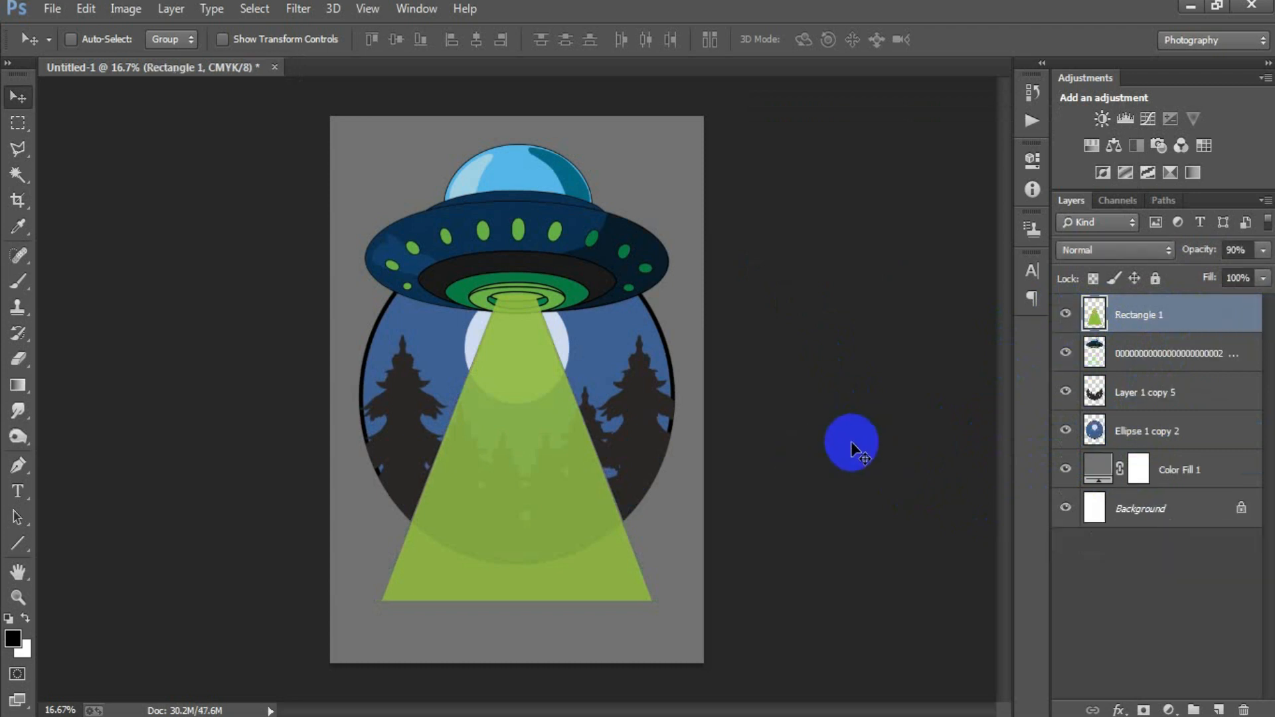
- Add a new layer with the black text "I" in Alfa Slab One and place it in the lower part of the beam
left_click(1219, 709)
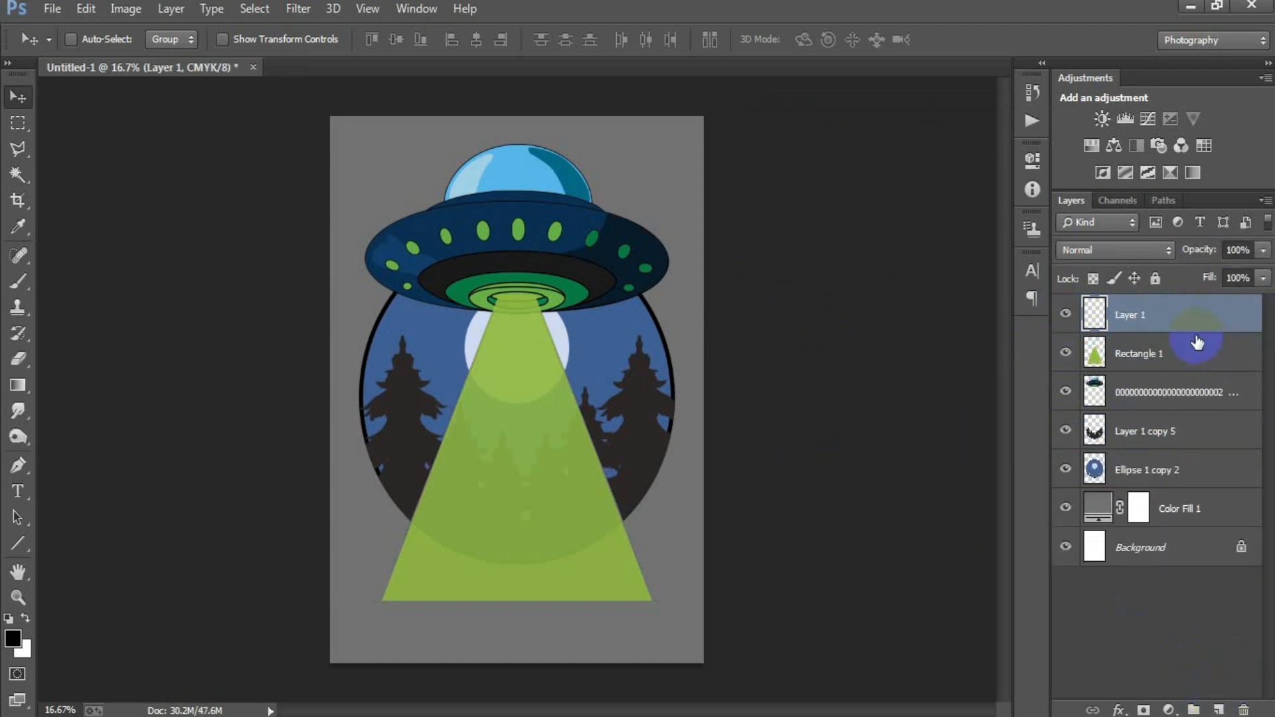
left_click(18, 493)
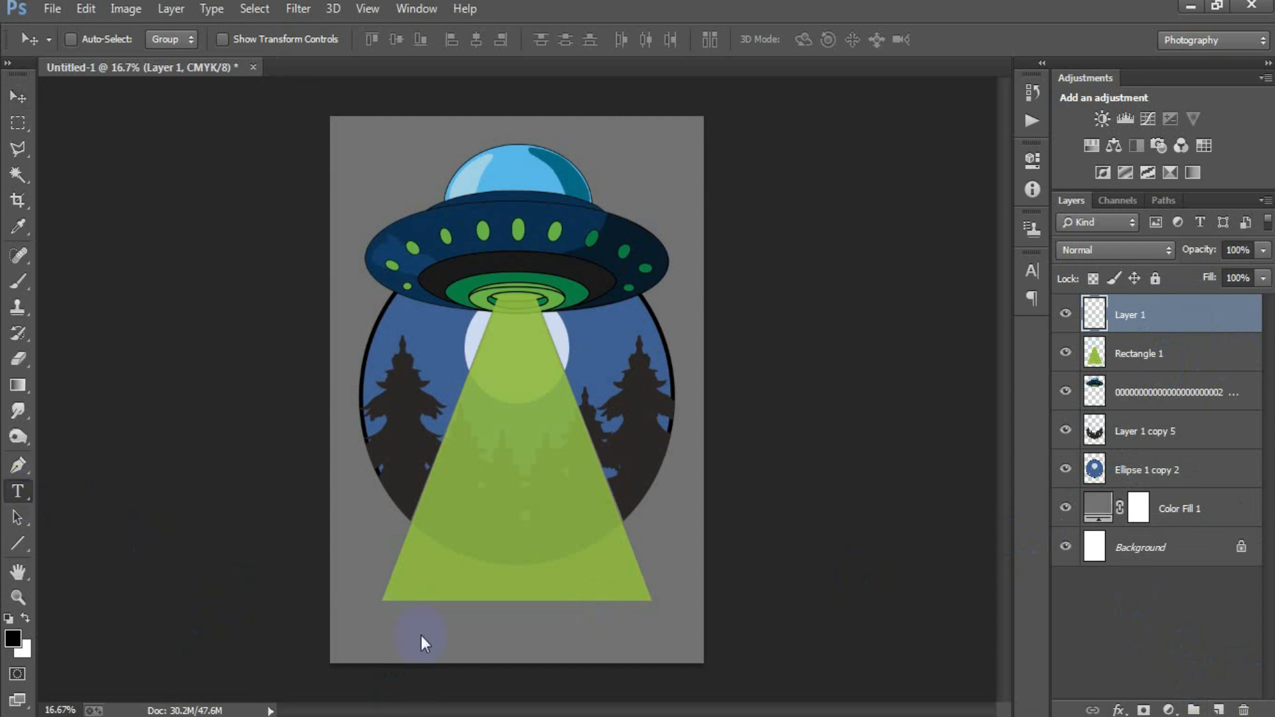
left_click(494, 489)
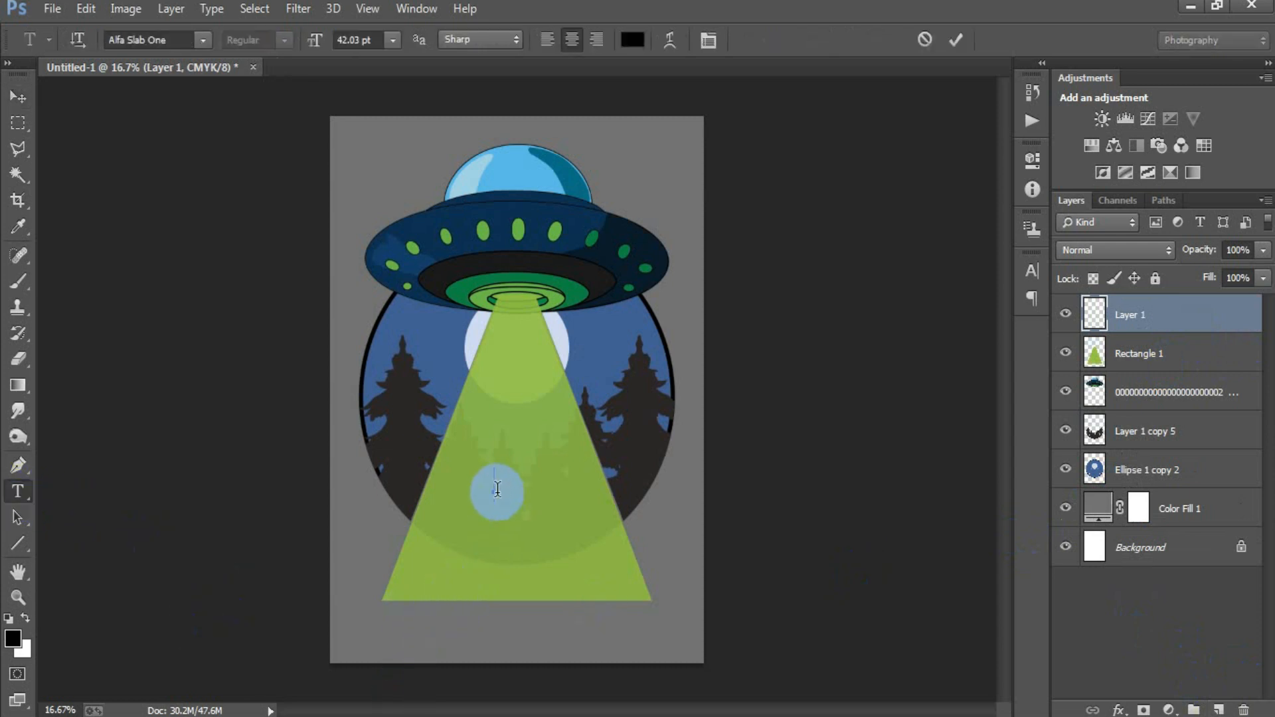
type("I")
left_click(18, 97)
left_click_drag(484, 503, 510, 499)
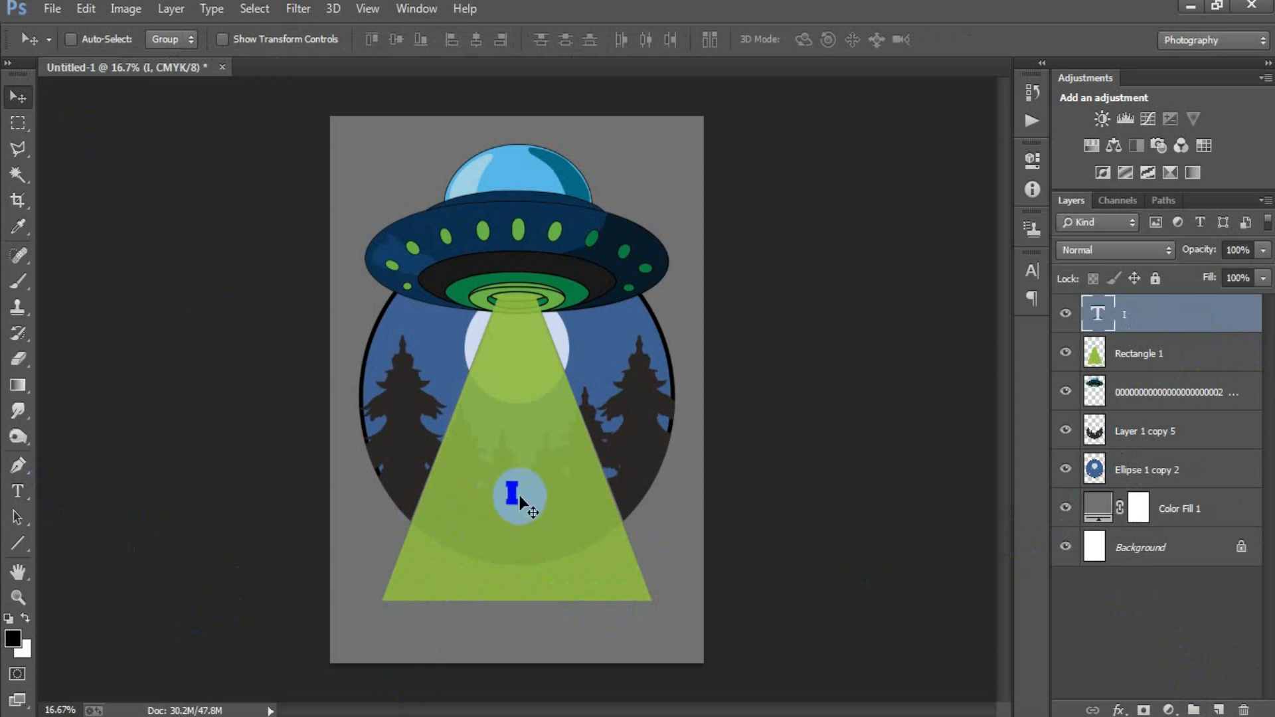
- Center the letter "I" horizontally on the canvas by aligning it with the Background layer
key("ctrl+t")
left_click_drag(526, 525, 530, 530)
left_click(845, 41)
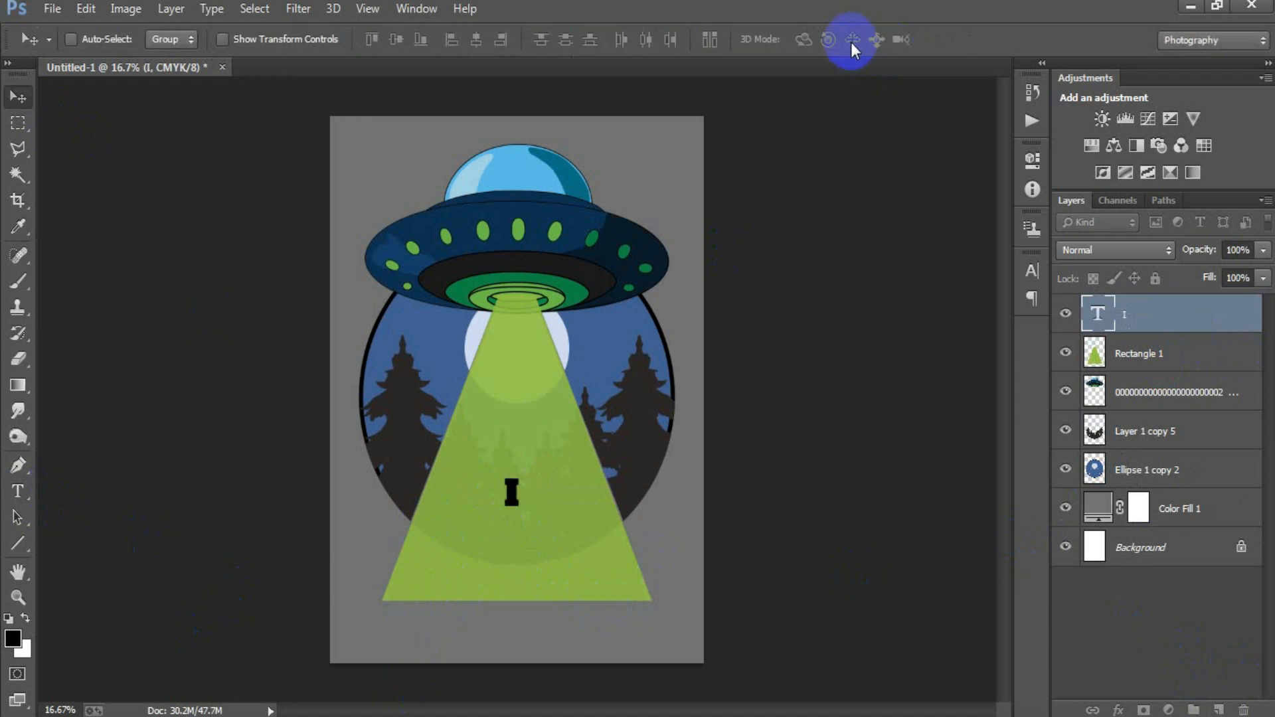
left_click(1175, 547, "ctrl")
left_click(476, 40)
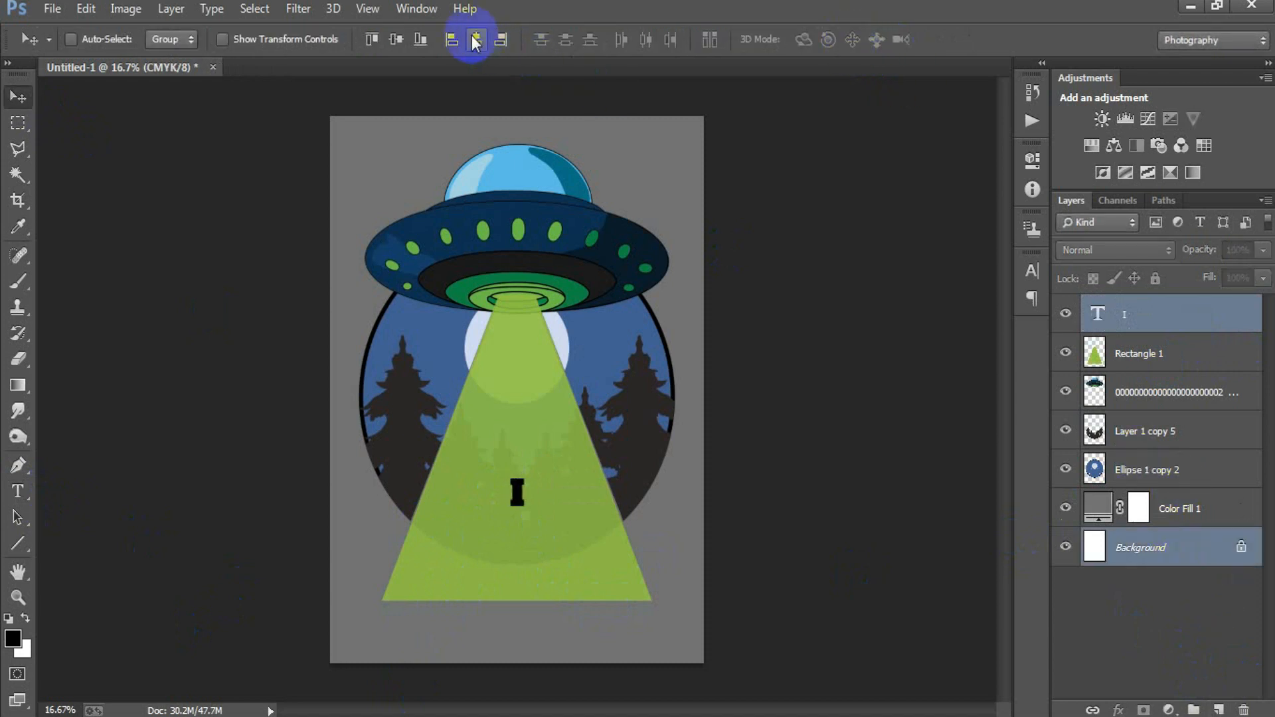
- Duplicate the "I" text directly below the original and change the copy's wording to "BELIEVE"
left_click(1124, 320)
left_click_drag(843, 372, 843, 380)
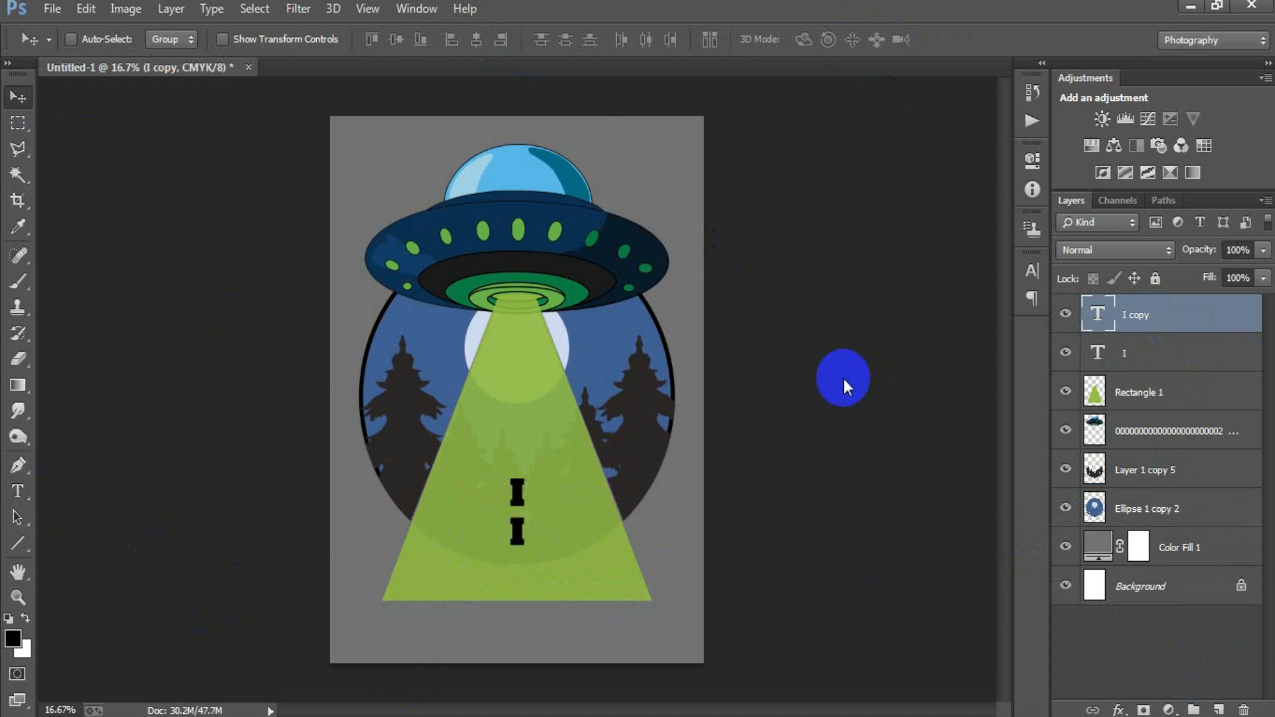
key("t")
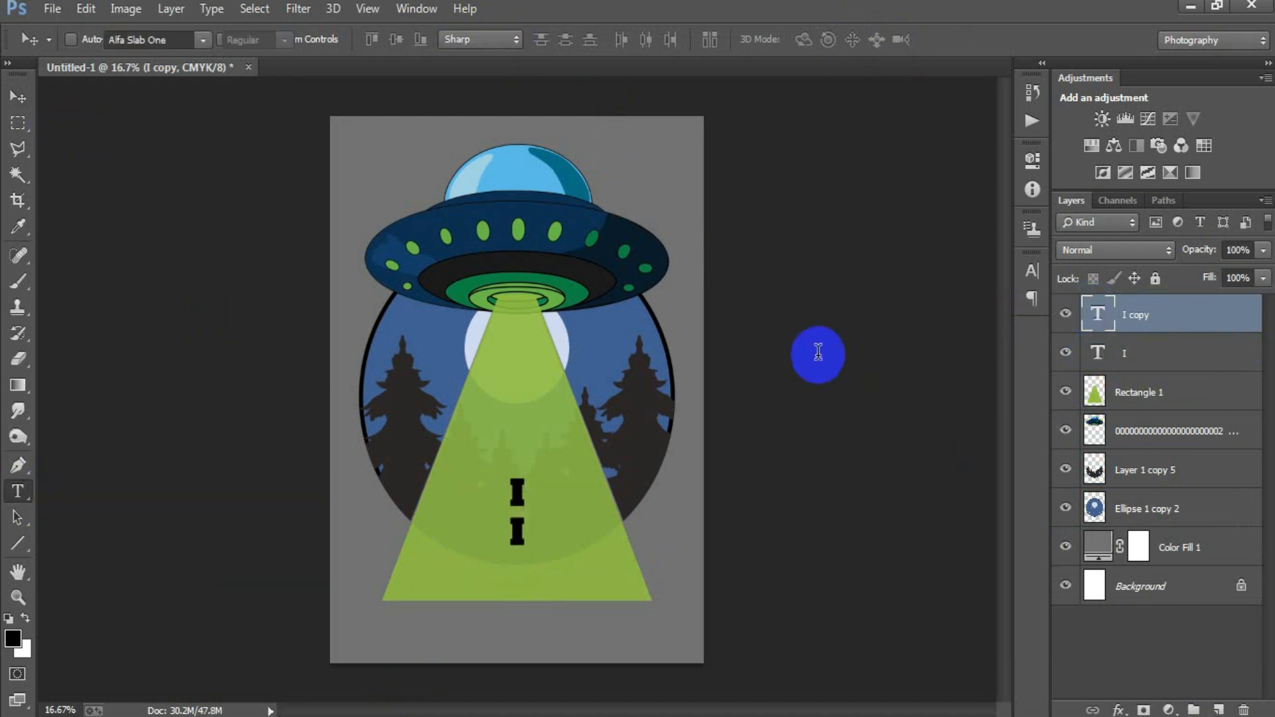
key("Return")
type("BELIEVE")
left_click(957, 41)
key("v")
left_click(550, 542)
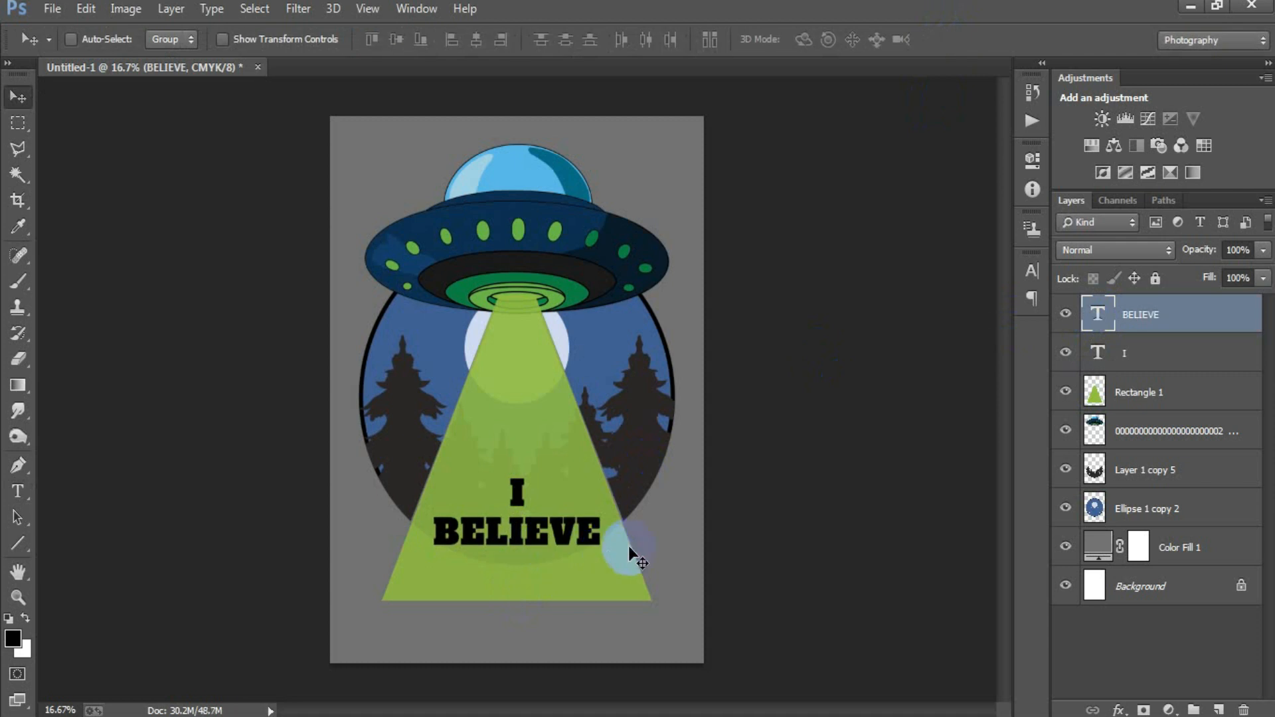
- Rasterize the BELIEVE text layer
key("ctrl+t")
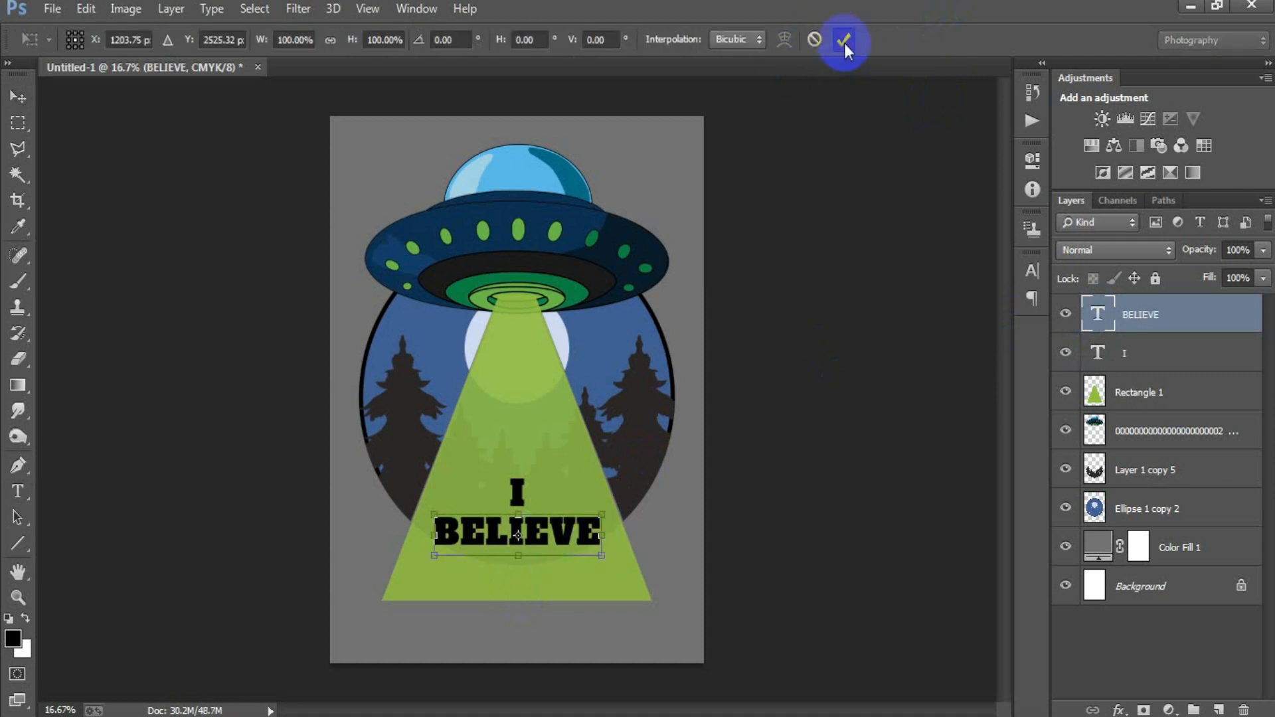
left_click(844, 41)
right_click(1129, 314)
left_click(859, 294)
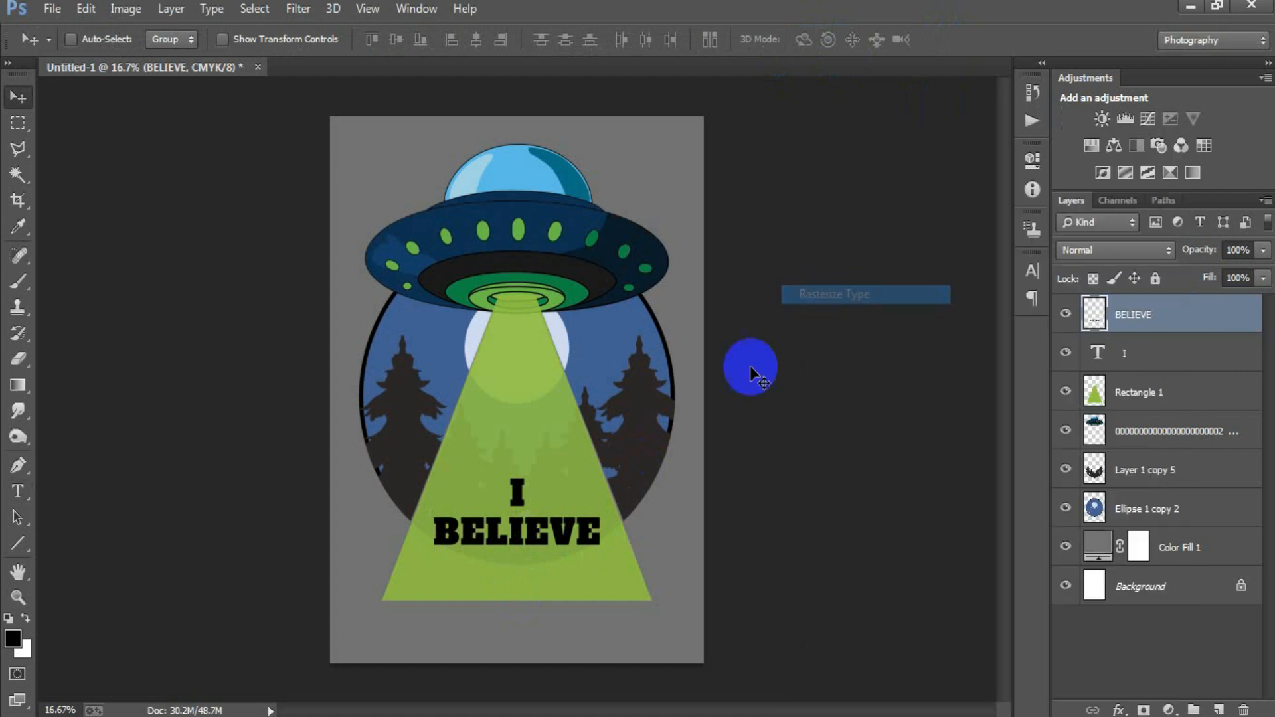
- Try a perspective transform that enlarges the right end of the BELIEVE lettering, and undo it
key("ctrl+t")
right_click(541, 534)
left_click(607, 306)
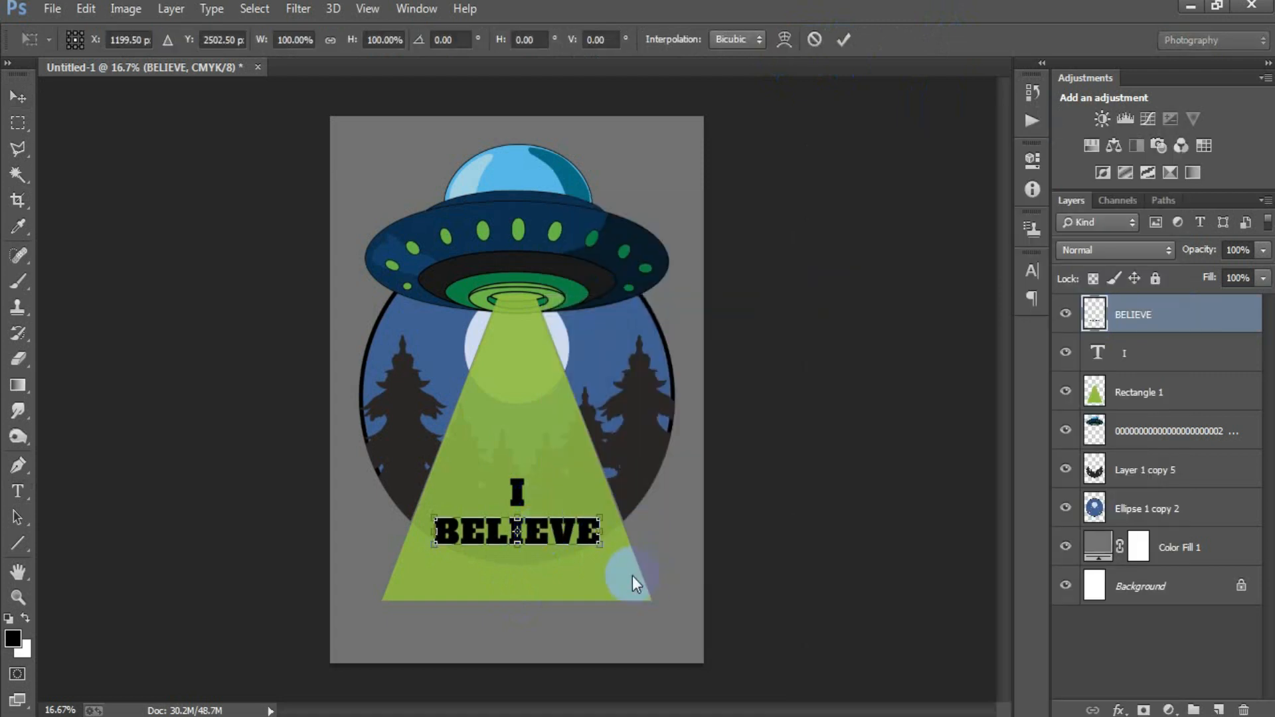
left_click_drag(600, 546, 611, 563)
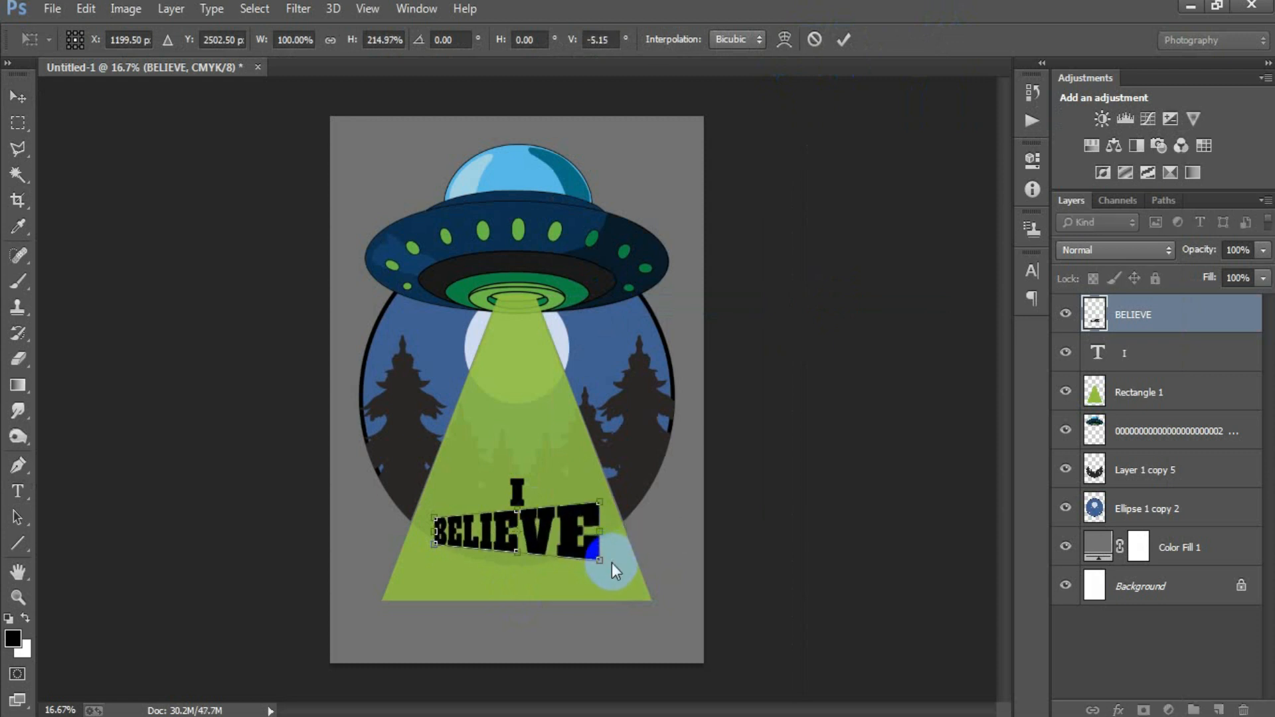
key("ctrl+z")
left_click_drag(607, 563, 609, 558)
key("ctrl+z")
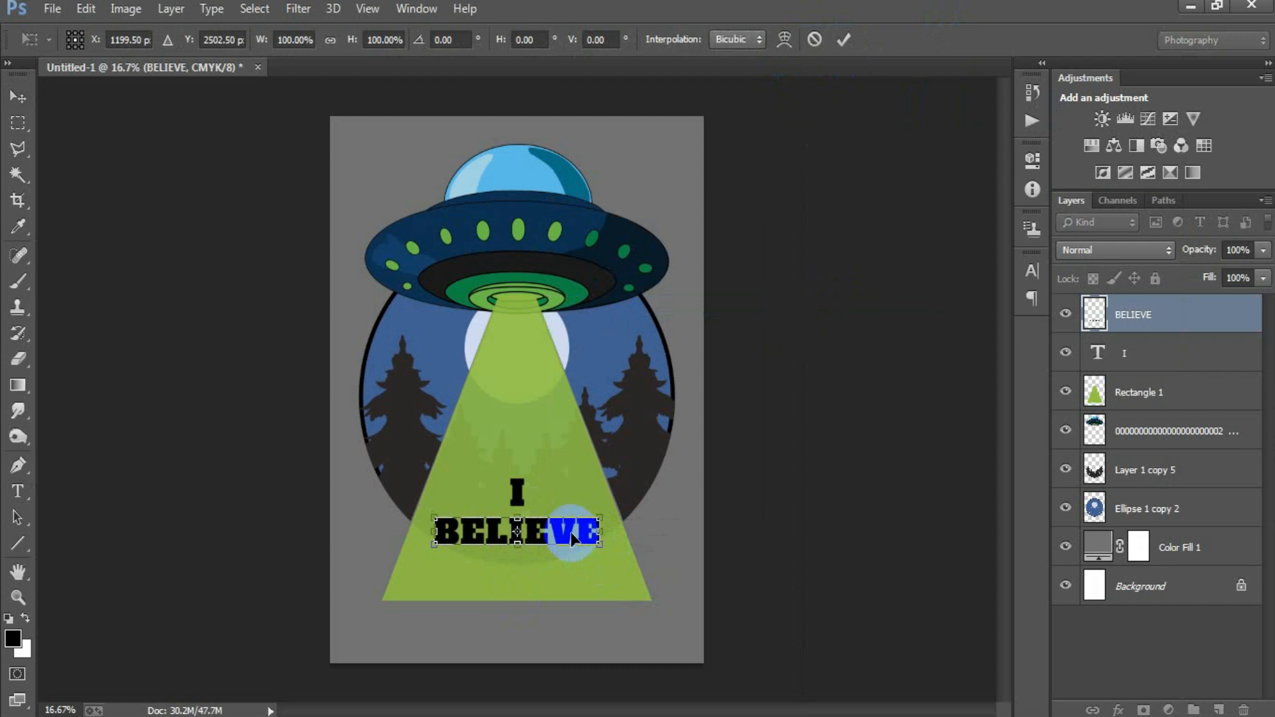
- Apply a perspective transform to BELIEVE that spreads its bottom edge outward on both sides, to about 130% width
right_click(571, 531)
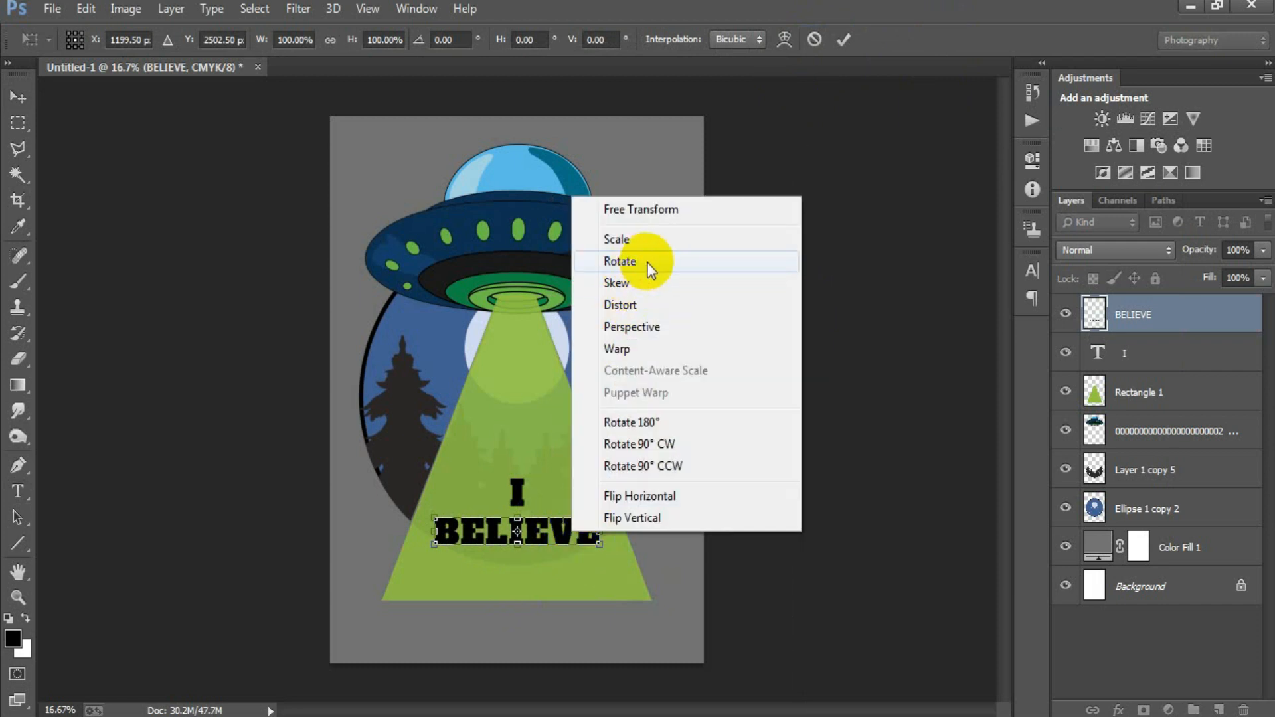
left_click(715, 285)
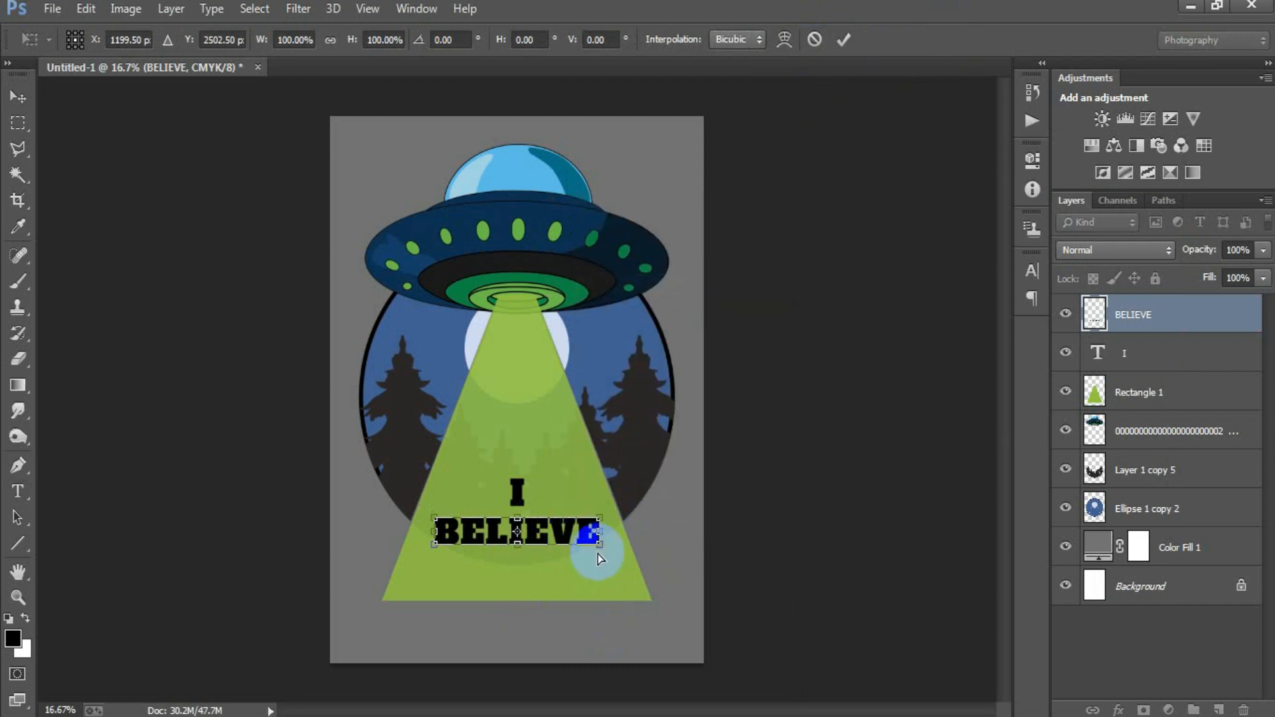
left_click_drag(597, 548, 619, 558)
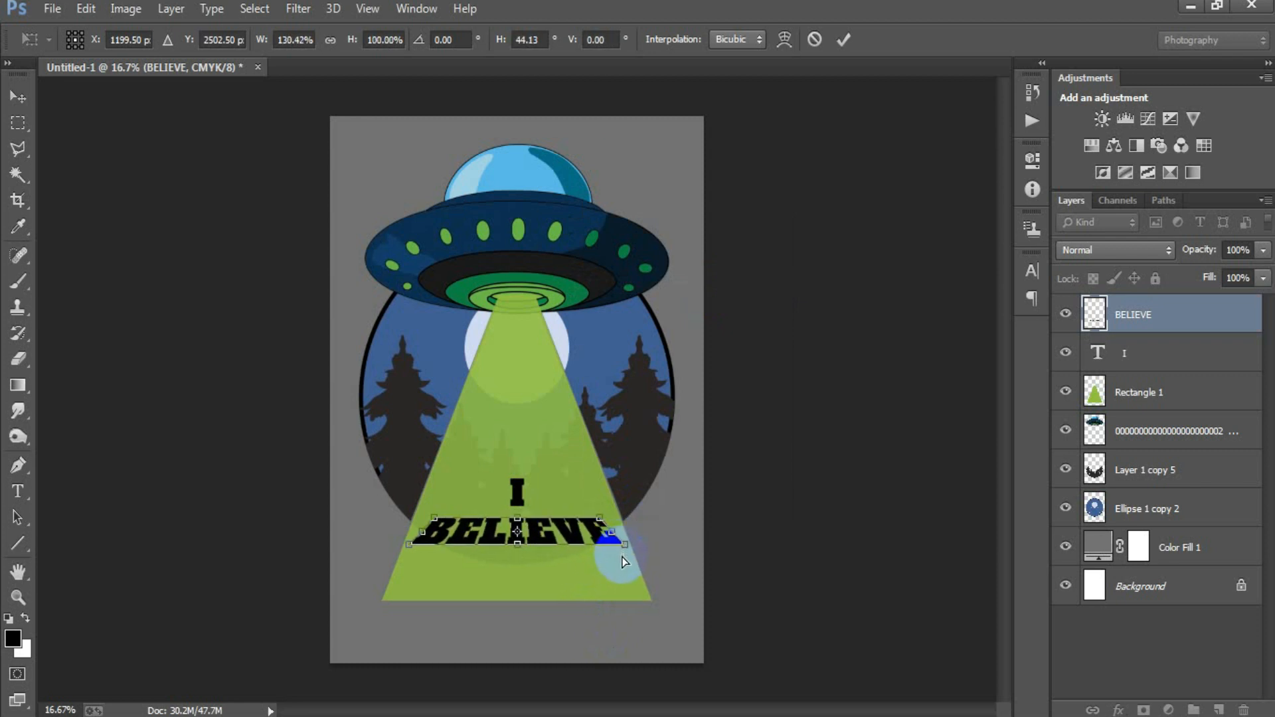
left_click(826, 101)
left_click(841, 41)
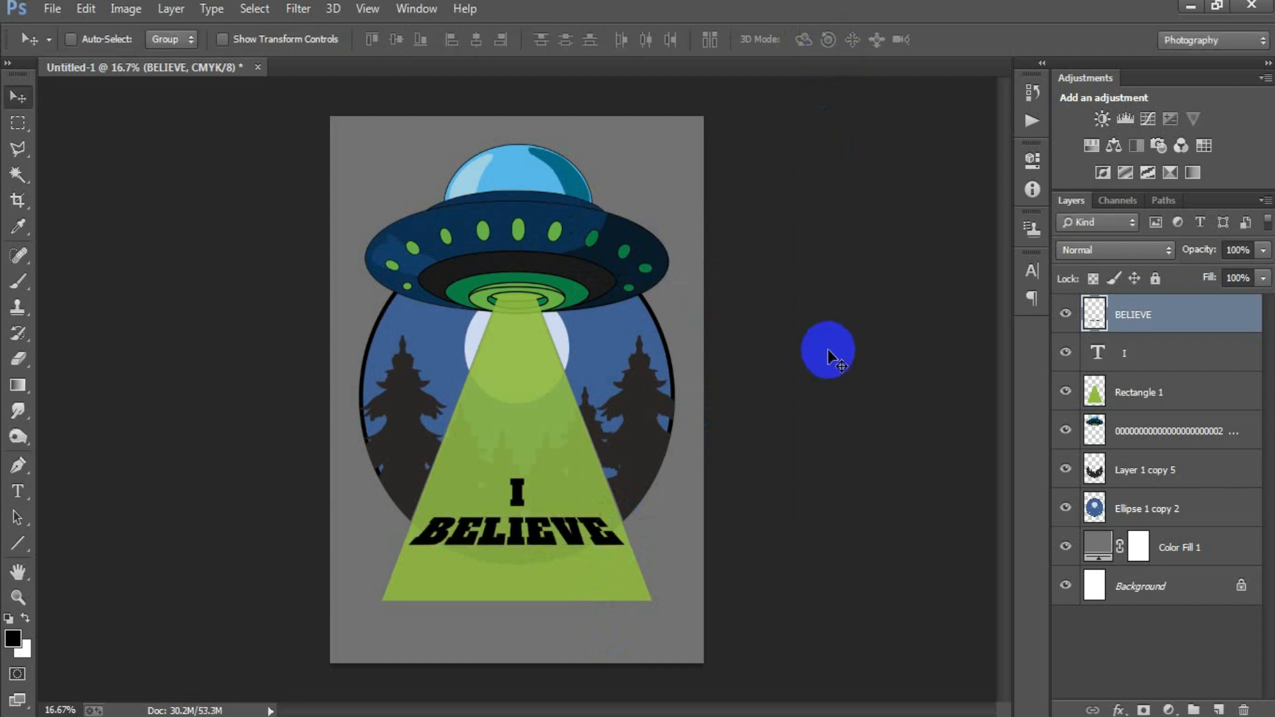
- Stretch the BELIEVE lettering taller and wider so it fills the bottom of the beam
key("ctrl+t")
left_click_drag(517, 543, 517, 563)
left_click_drag(627, 566, 631, 575)
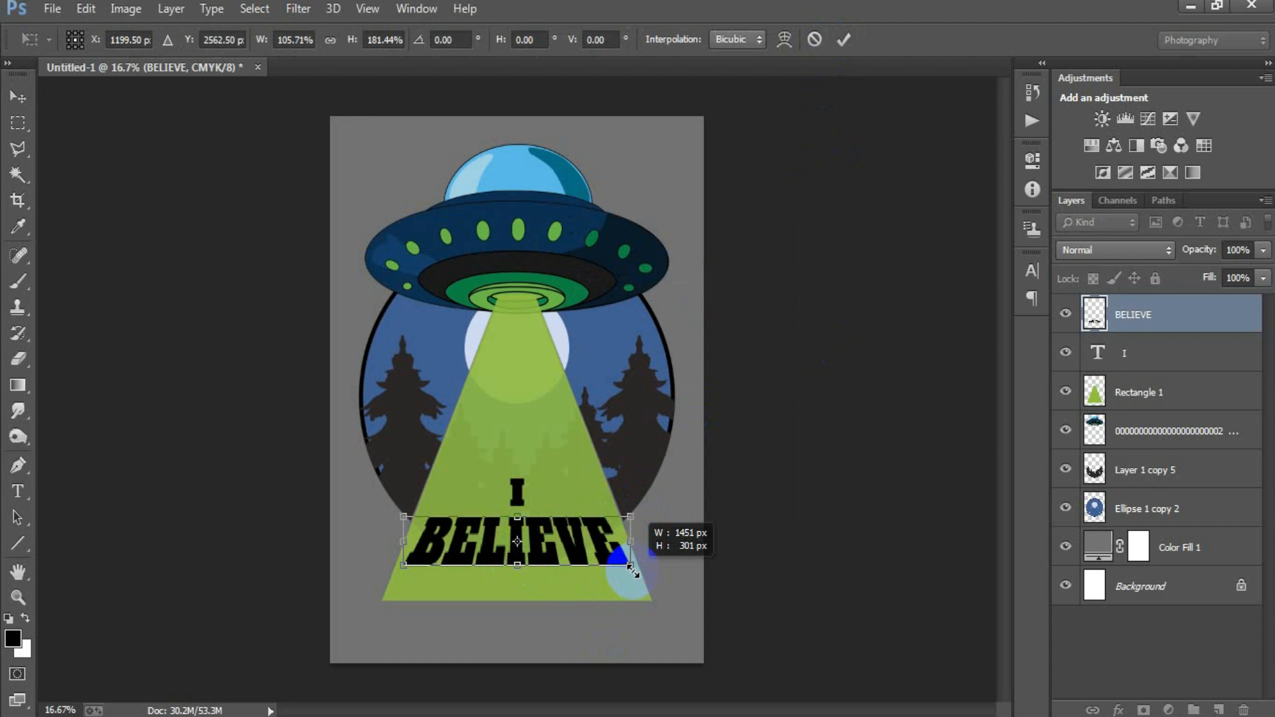
left_click_drag(518, 574, 641, 588)
left_click(843, 39)
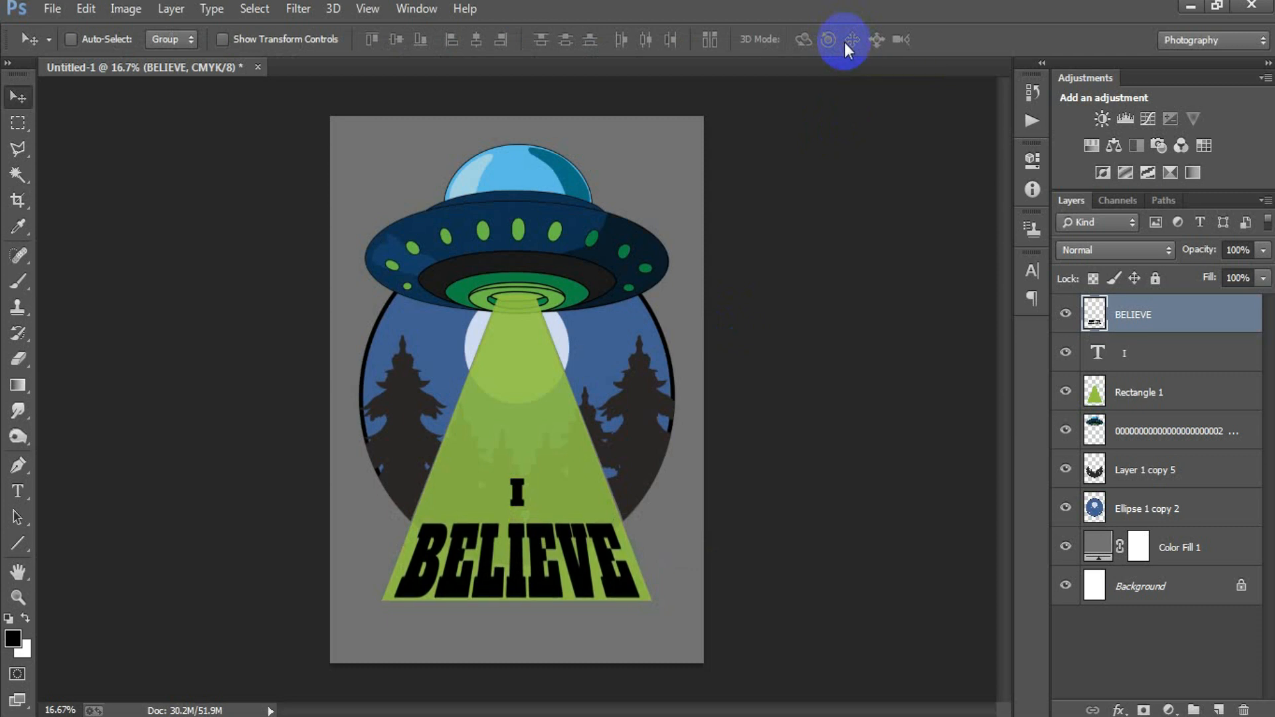
- Enlarge the letter I above BELIEVE and centre the two lettering layers horizontally on each other
left_click(1142, 351)
key("ctrl+t")
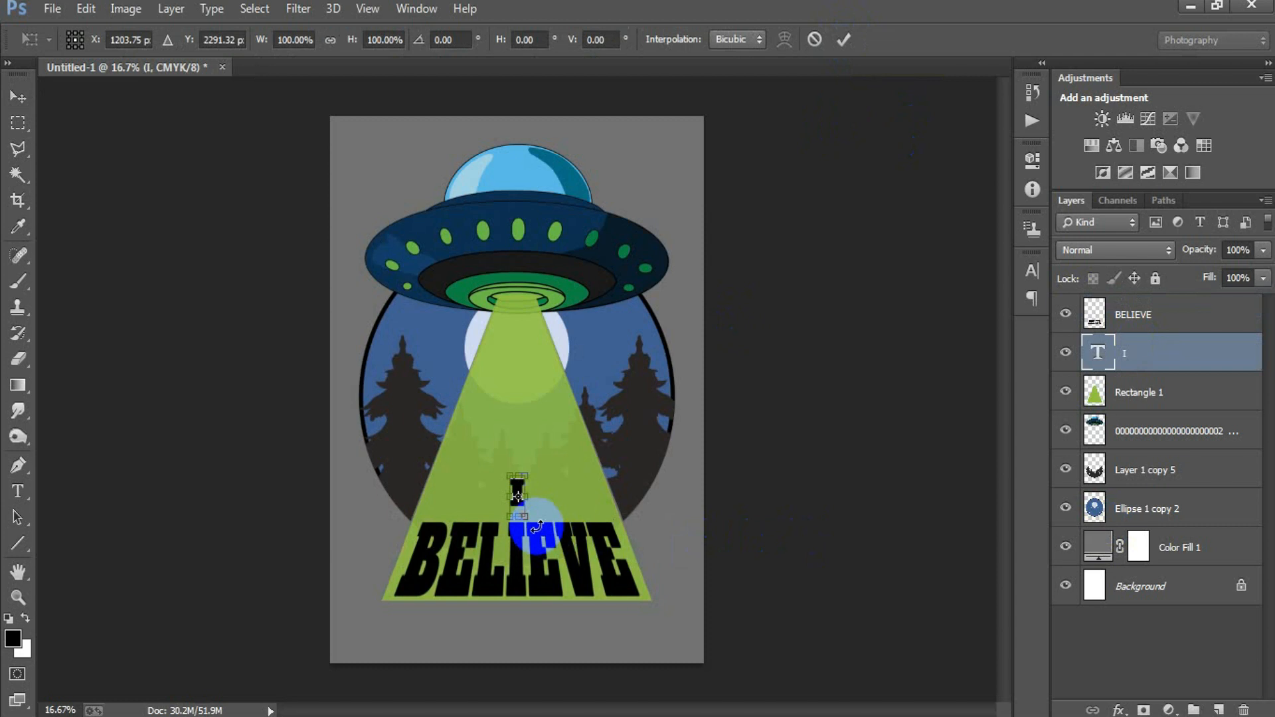
left_click_drag(524, 518, 529, 525)
left_click(842, 41)
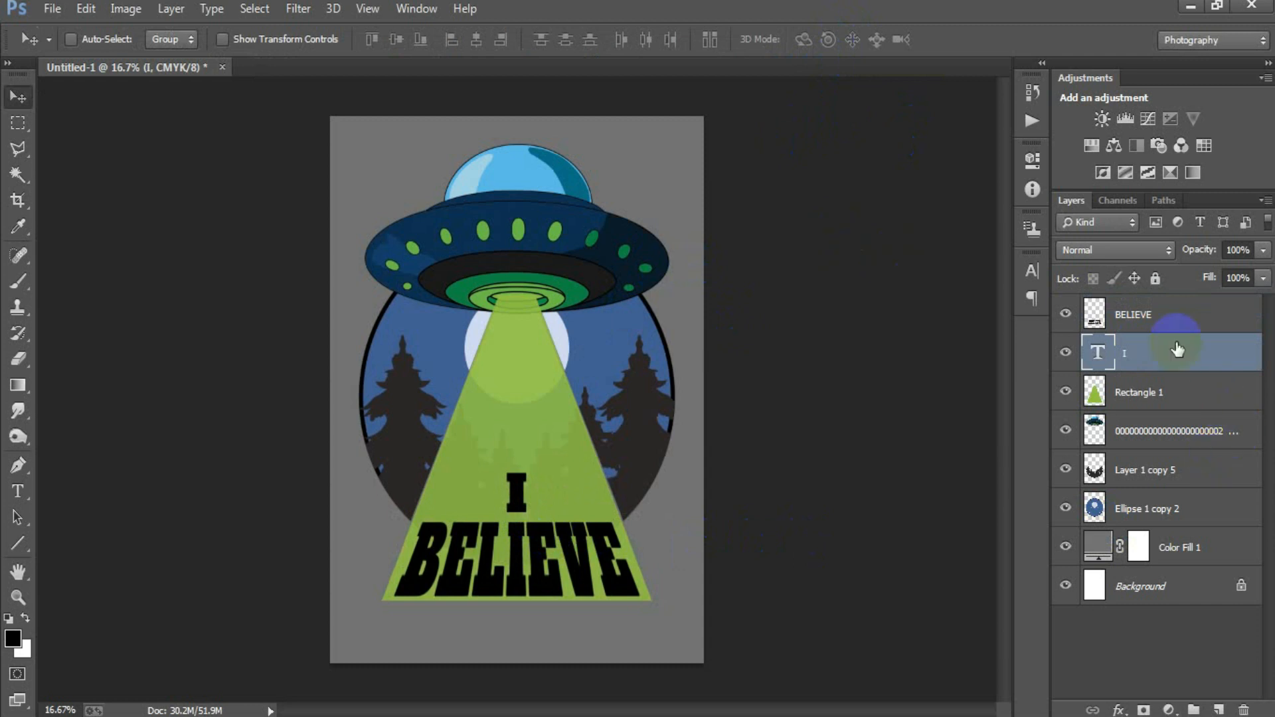
left_click(1163, 321, "ctrl")
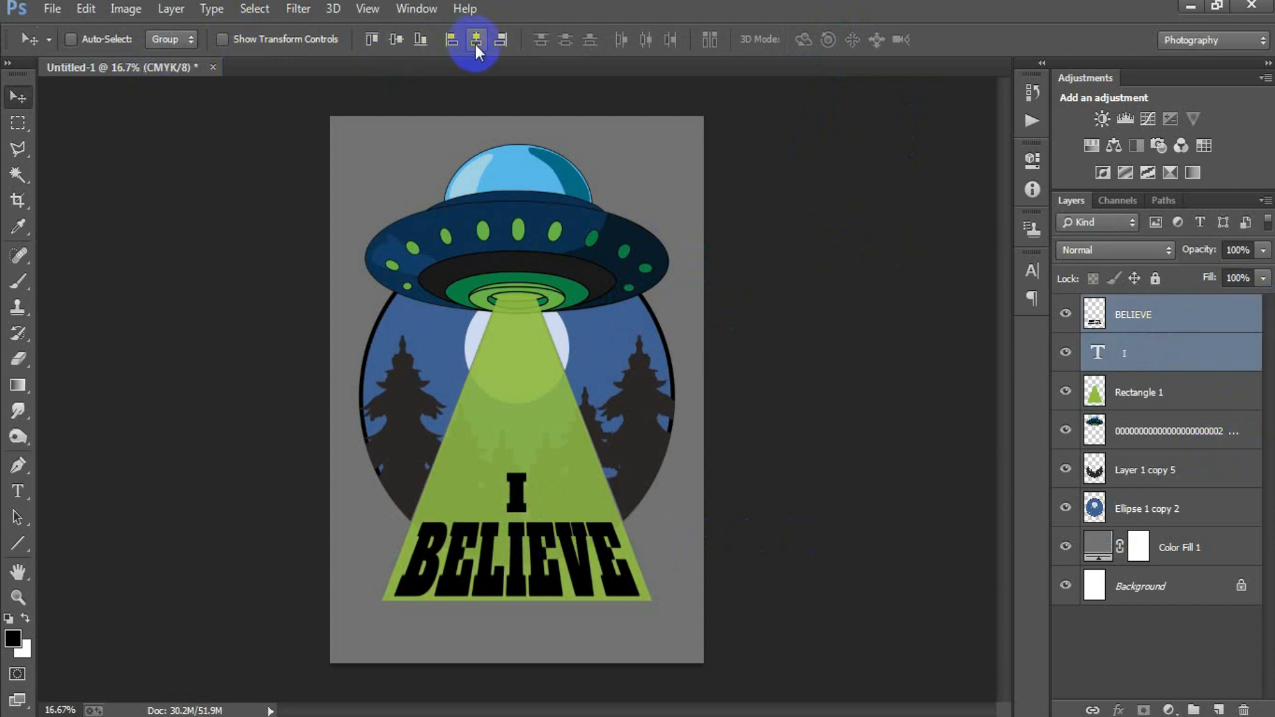
- Open the bare black branch image, file number (6), in its own document
left_click(1179, 323)
left_click(52, 8)
left_click(62, 49)
left_click(559, 302)
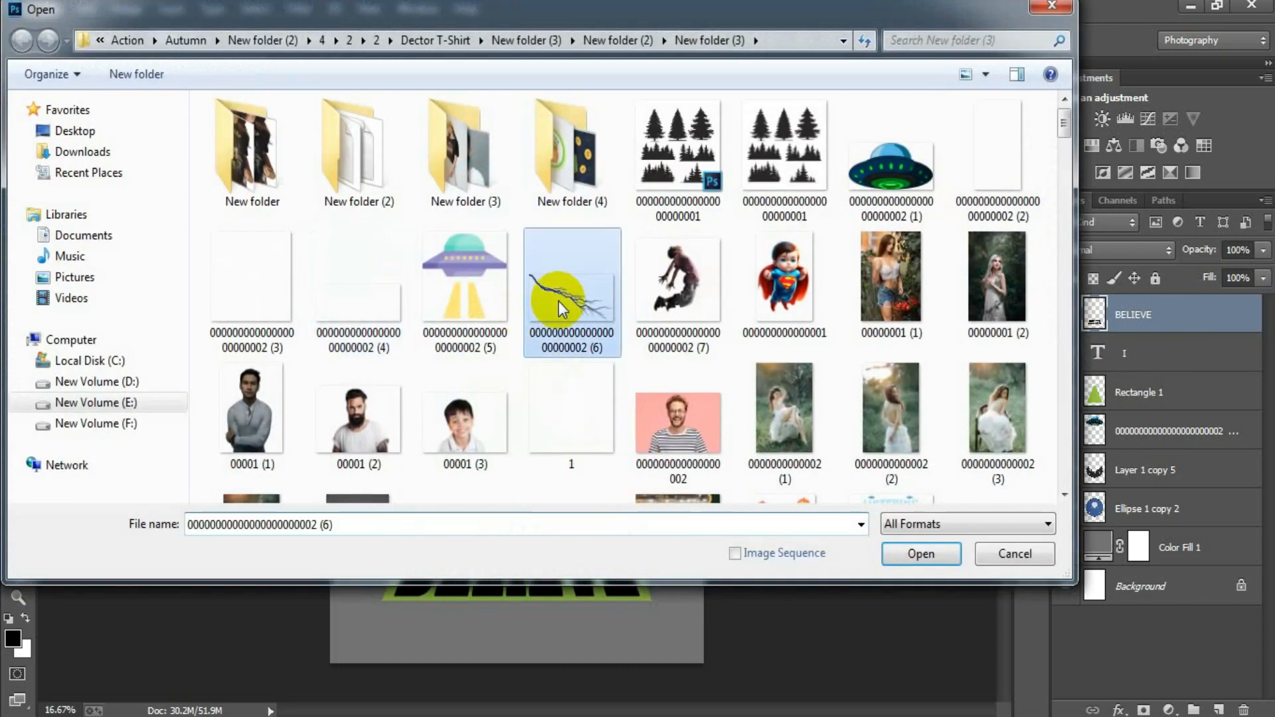
double_click(559, 302)
left_click_drag(380, 89, 463, 73)
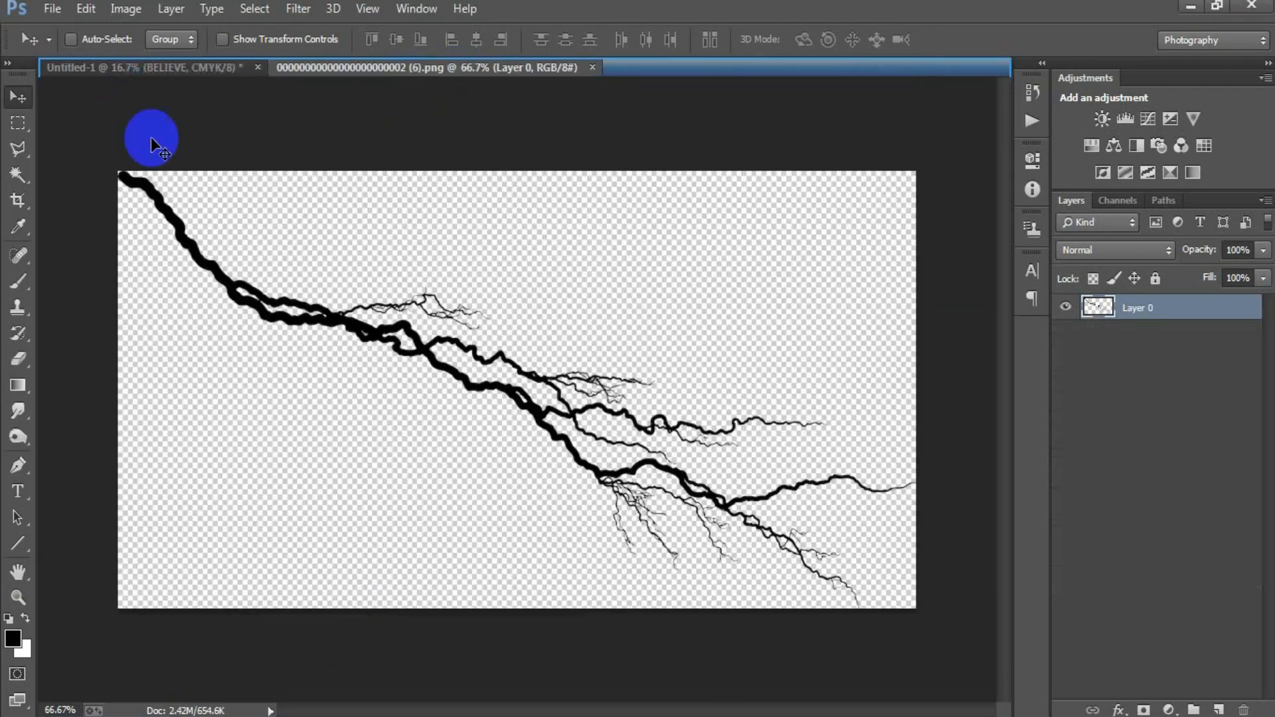
- Outline the thin twig growing from the upper middle of the branch with the Polygonal Lasso
left_click(18, 148)
left_click(319, 293)
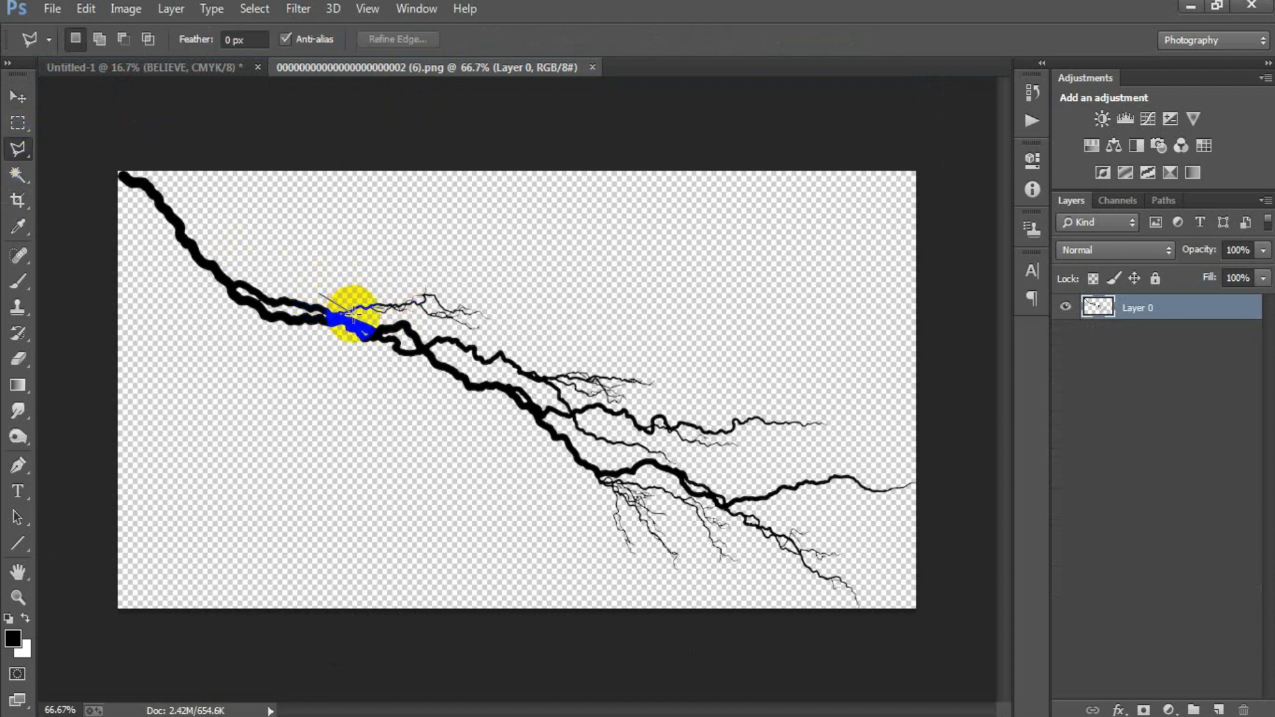
left_click(486, 335)
left_click(536, 312)
left_click(461, 245)
left_click(330, 239)
left_click(319, 292)
- Move the selected twig into the Untitled-1 poster, rotate it upright and enlarge it along the beam's right edge
left_click(18, 96)
mouse_move(146, 207)
left_mouse_down()
mouse_move(276, 194)
mouse_move(181, 63)
mouse_move(507, 299)
left_mouse_up()
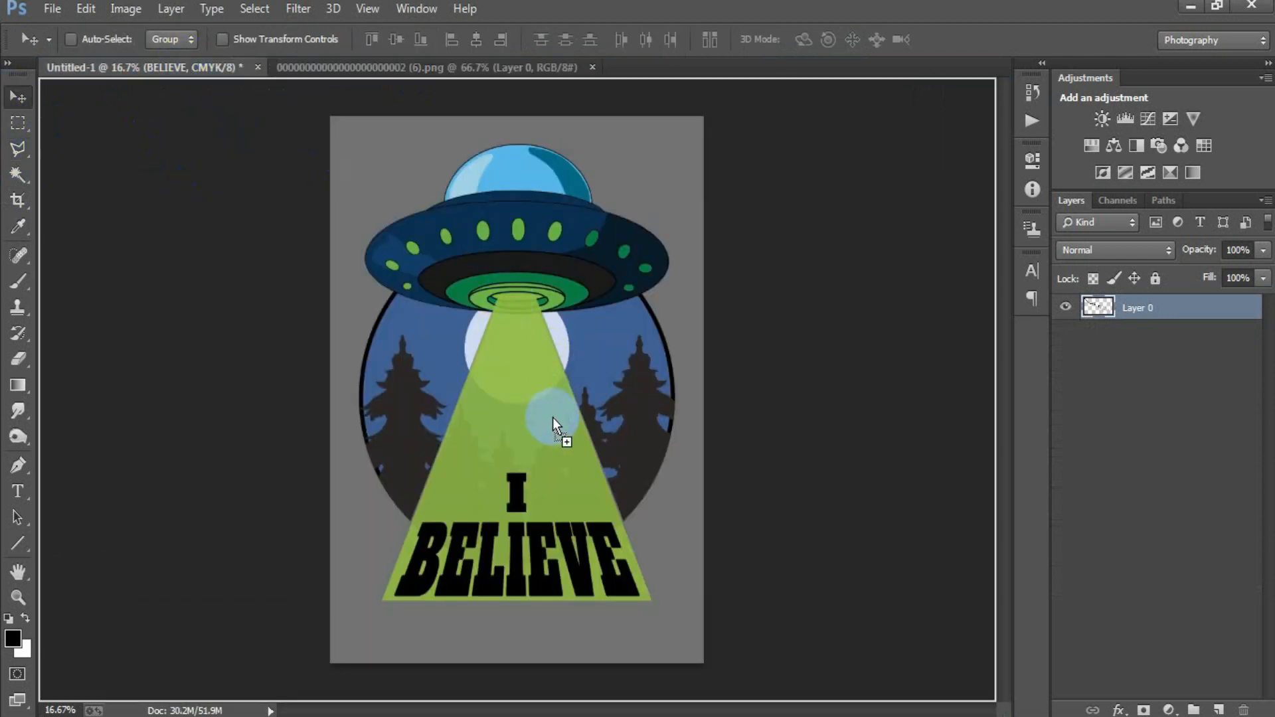
left_click_drag(552, 417, 553, 419)
key("ctrl+t")
left_click_drag(588, 513, 461, 515)
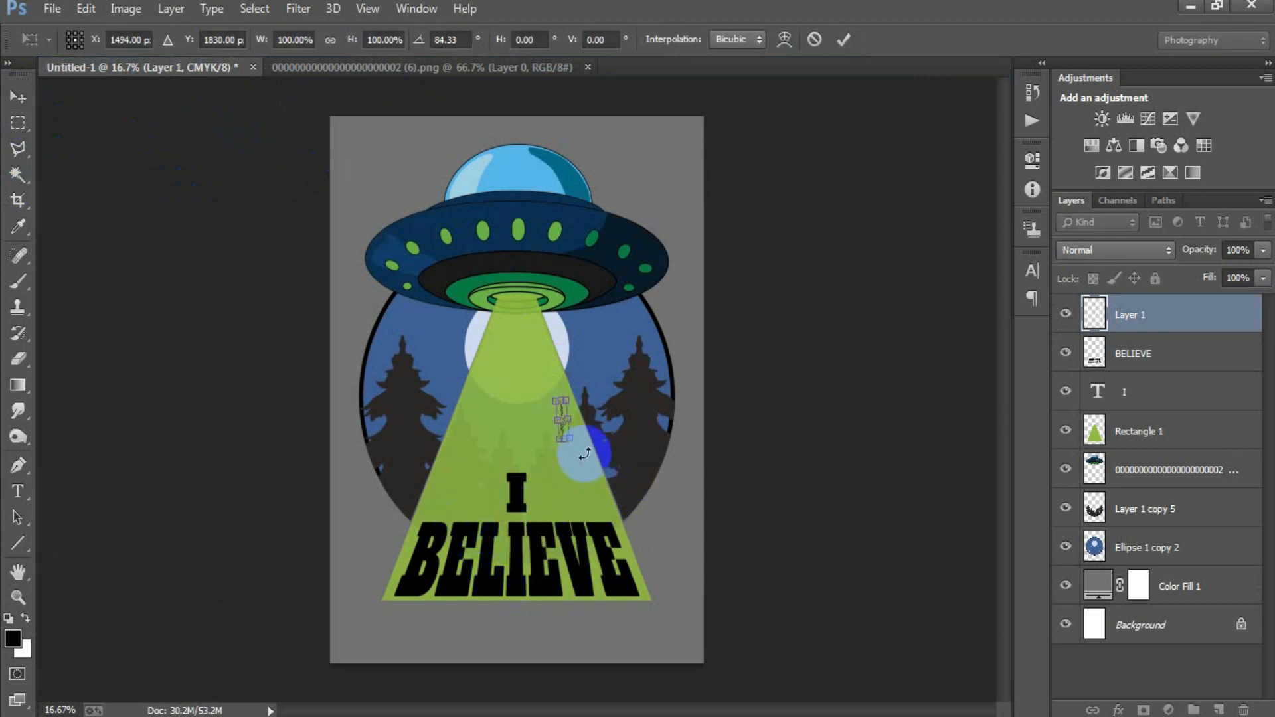
mouse_move(568, 440)
left_mouse_down()
mouse_move(597, 478)
mouse_move(575, 441)
left_mouse_up()
left_click(843, 40)
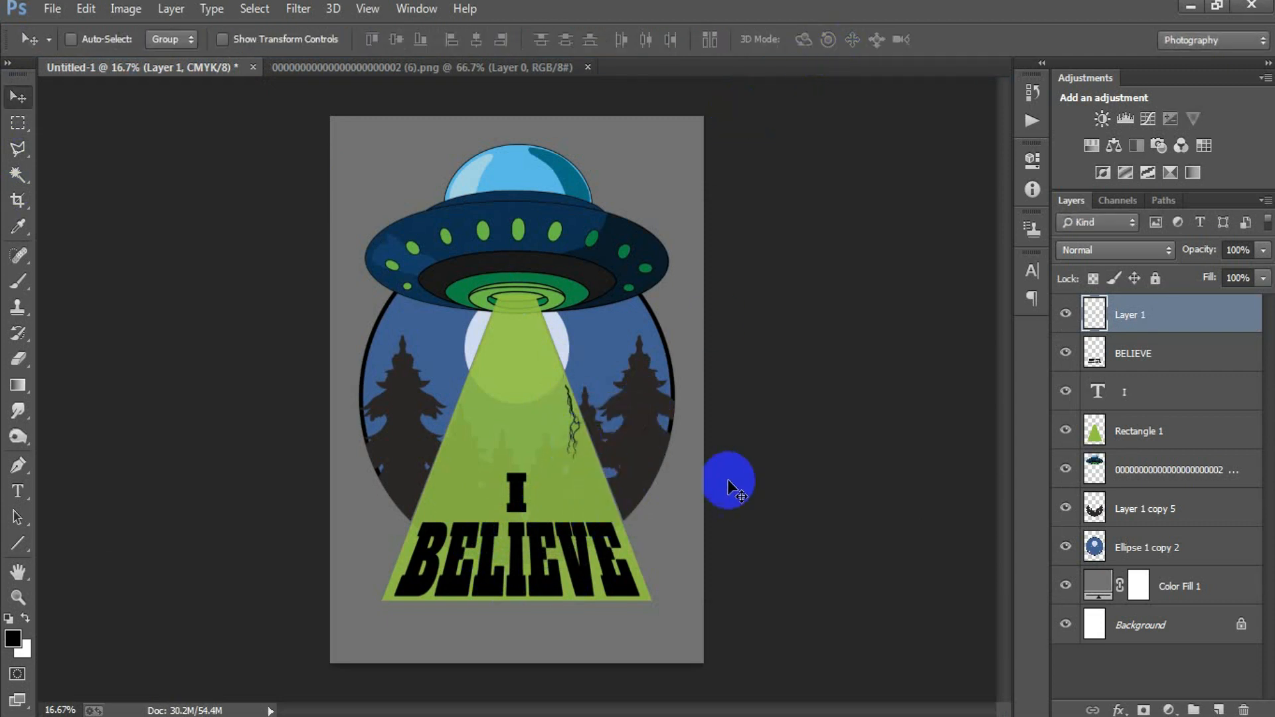
- Duplicate the twig, rotate the copy to about -163° above the start of BELIEVE, and place another copy just right of the I
key("ctrl+j")
left_click_drag(570, 457, 463, 530)
key("ctrl+t")
left_click_drag(549, 532, 379, 359)
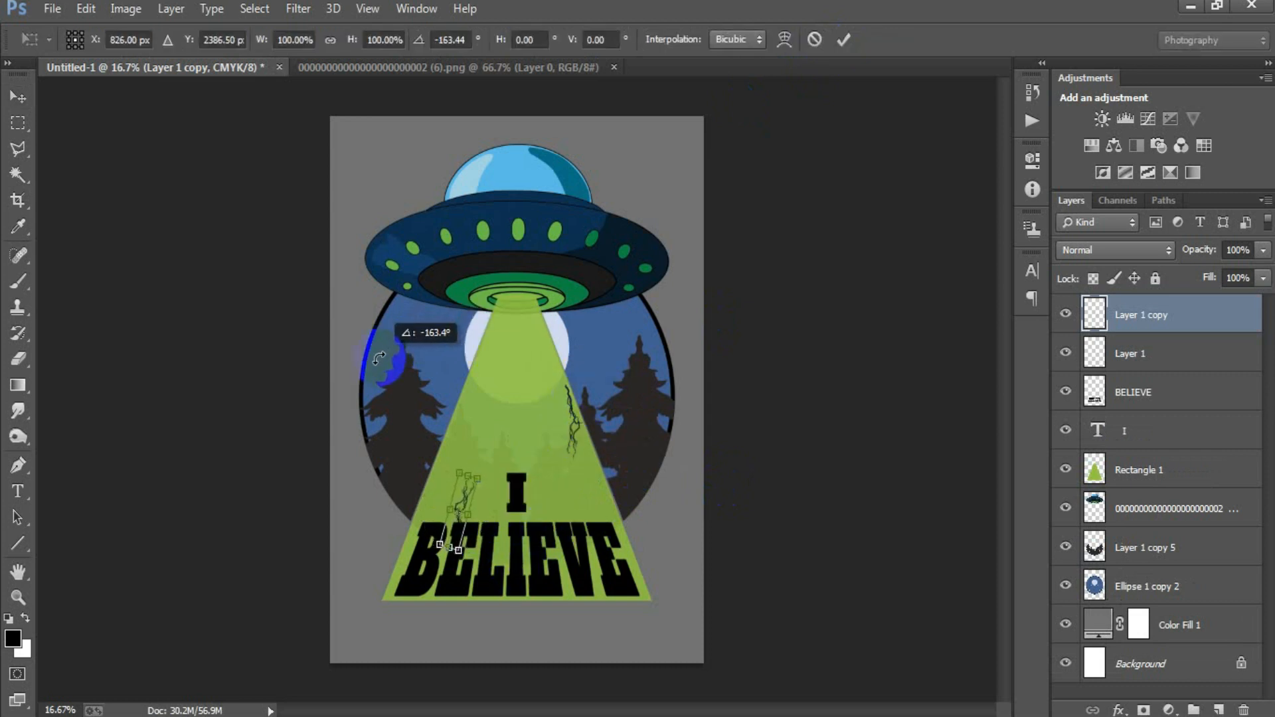
left_click(843, 39)
mouse_move(515, 524)
left_mouse_down()
mouse_move(432, 526)
mouse_move(541, 520)
mouse_move(547, 538)
mouse_move(535, 527)
left_mouse_up()
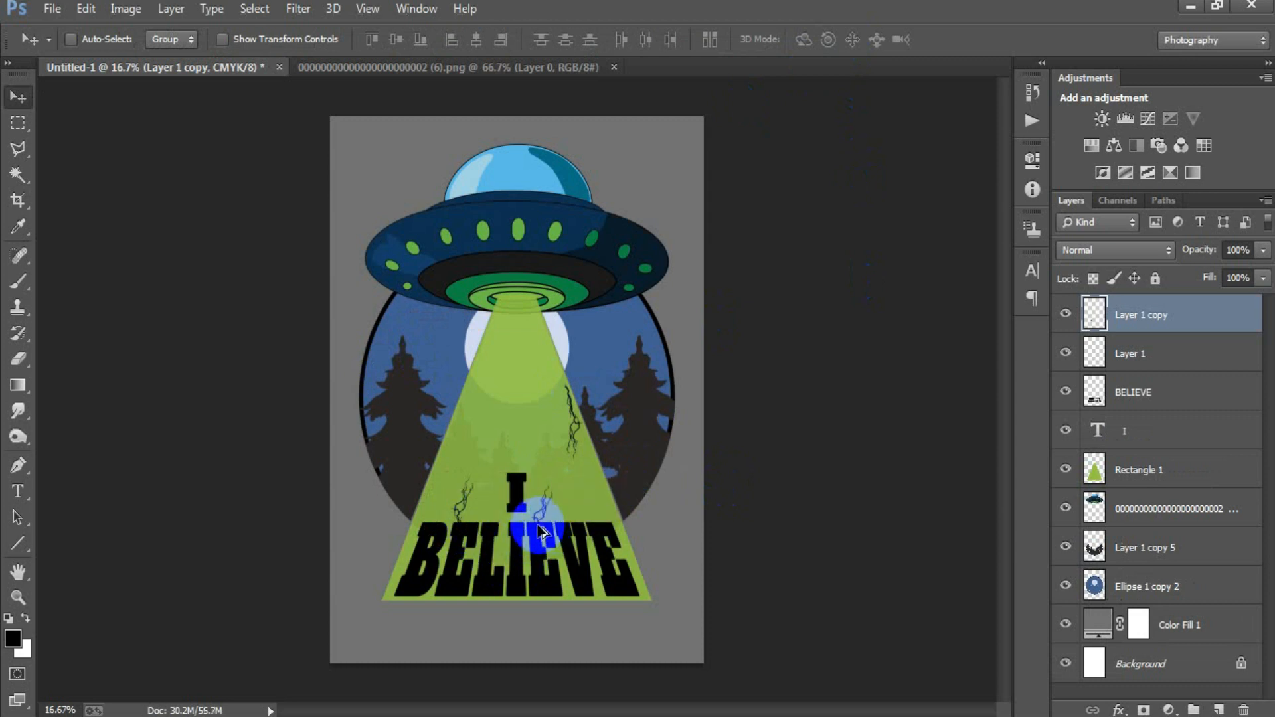
key("ctrl+j")
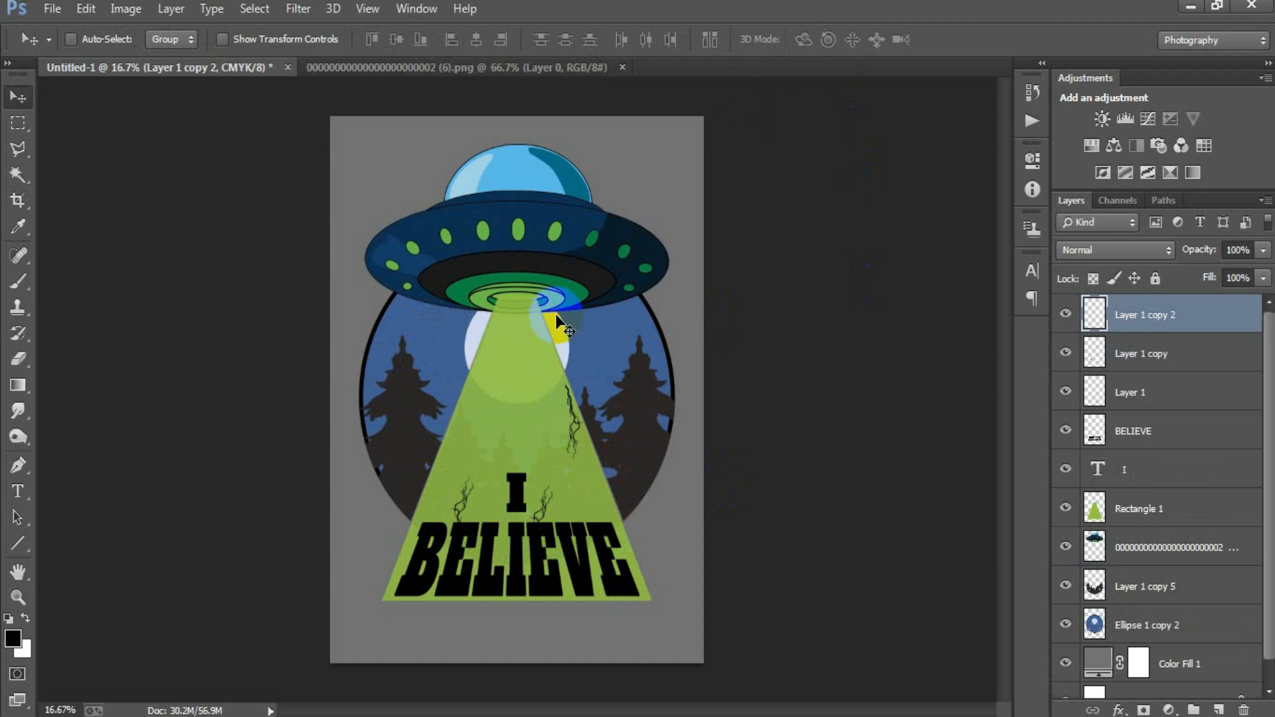
- In the branch image, outline the thin twig hanging below the lower fork with the Polygonal Lasso
left_click(512, 67)
left_click(18, 149)
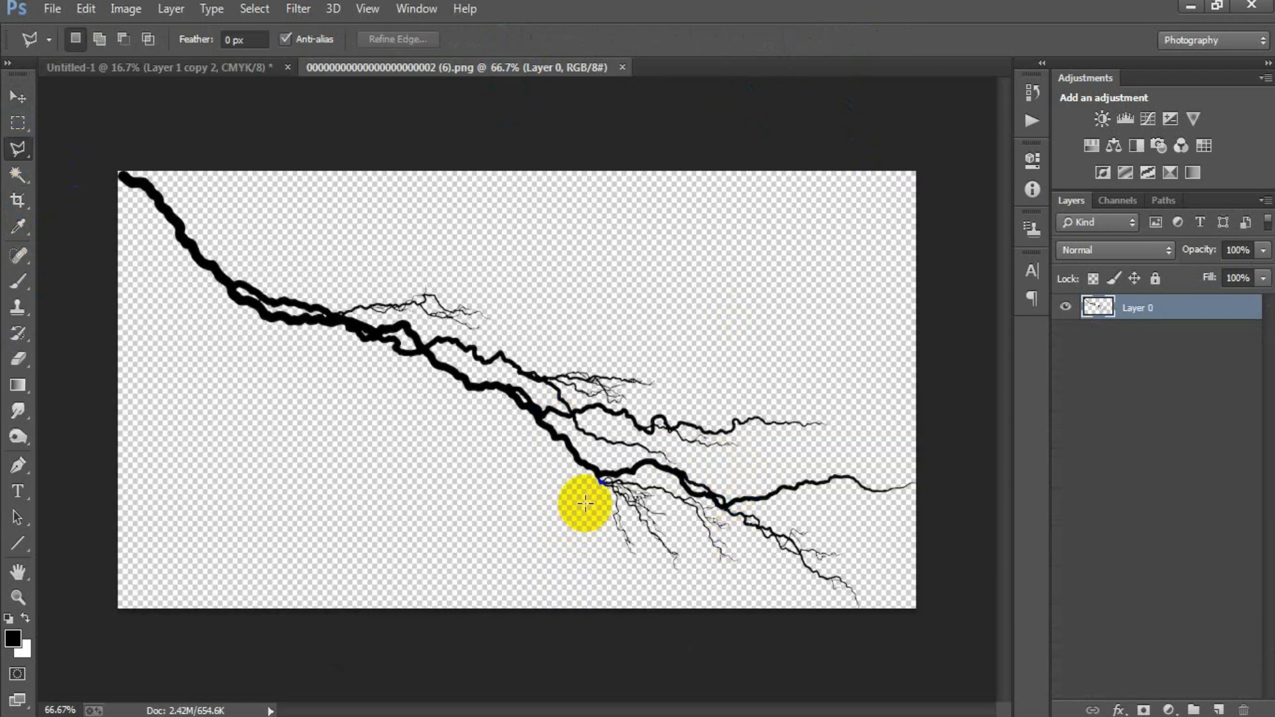
left_click(657, 480)
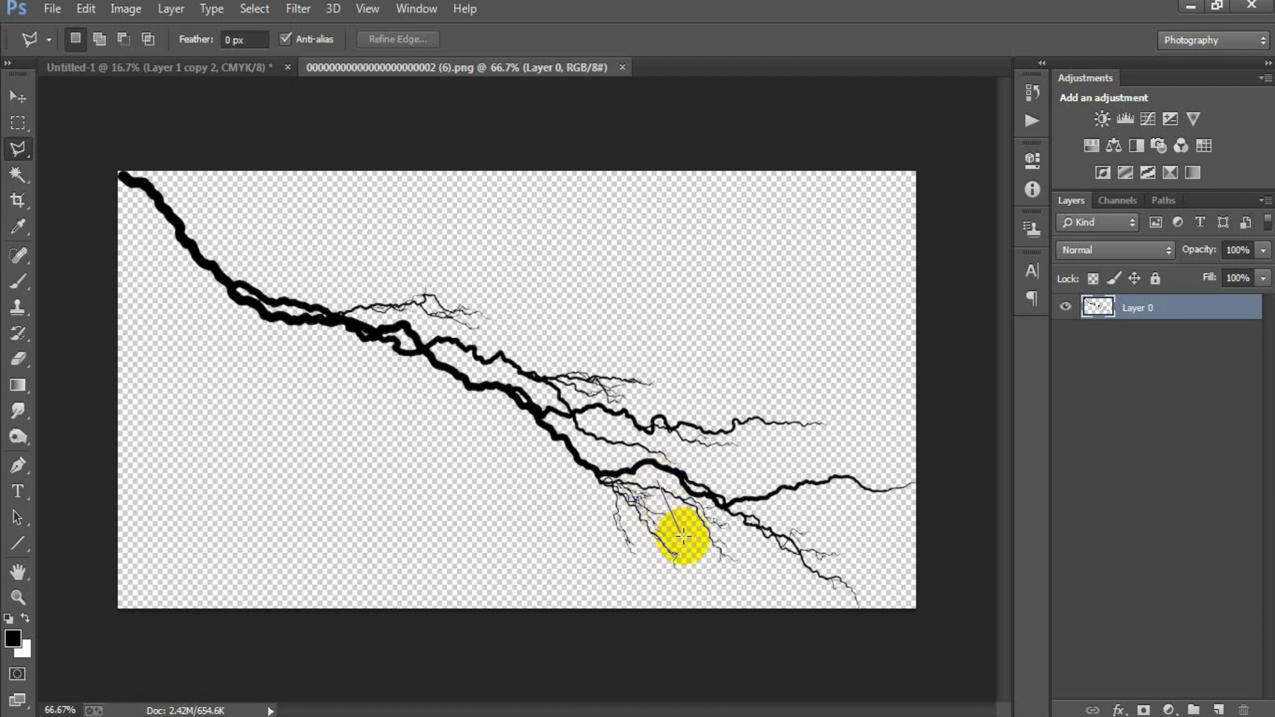
left_click(769, 591)
left_click(725, 508)
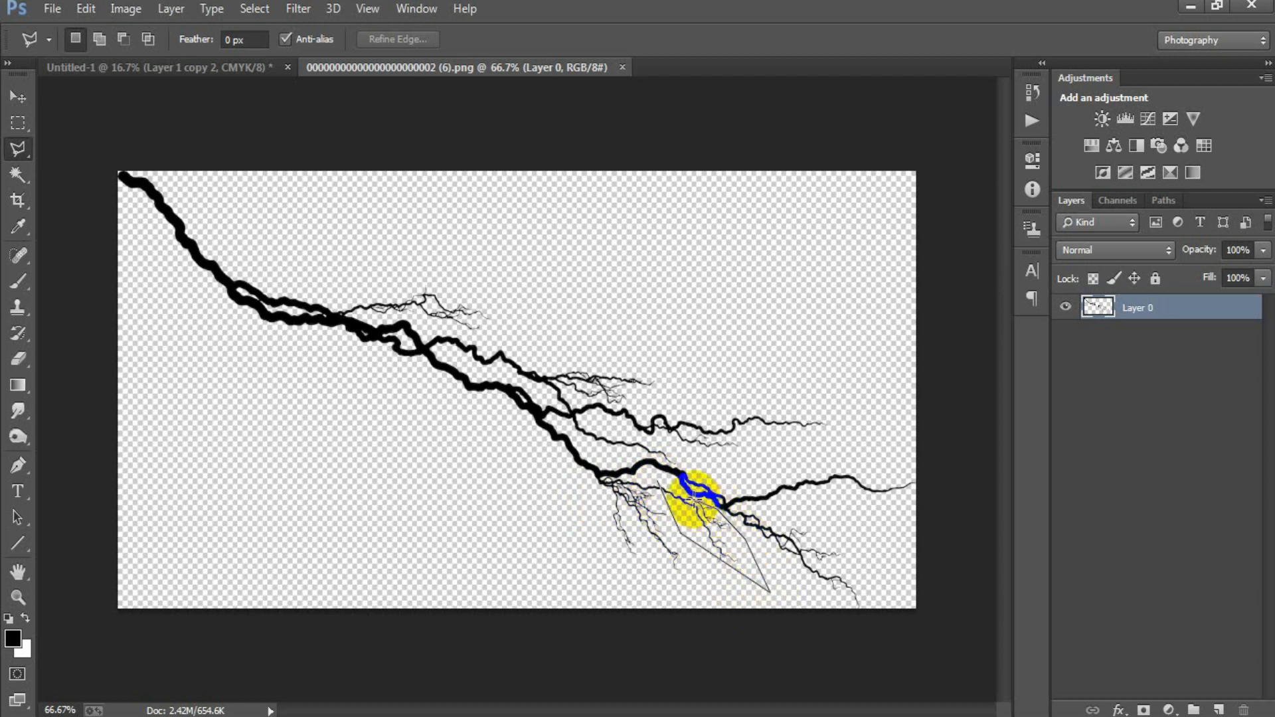
left_click(657, 481)
- Move the selected twig onto the beam's left edge in the poster, scaled to about 152% and rotated about 20°
left_click(18, 96)
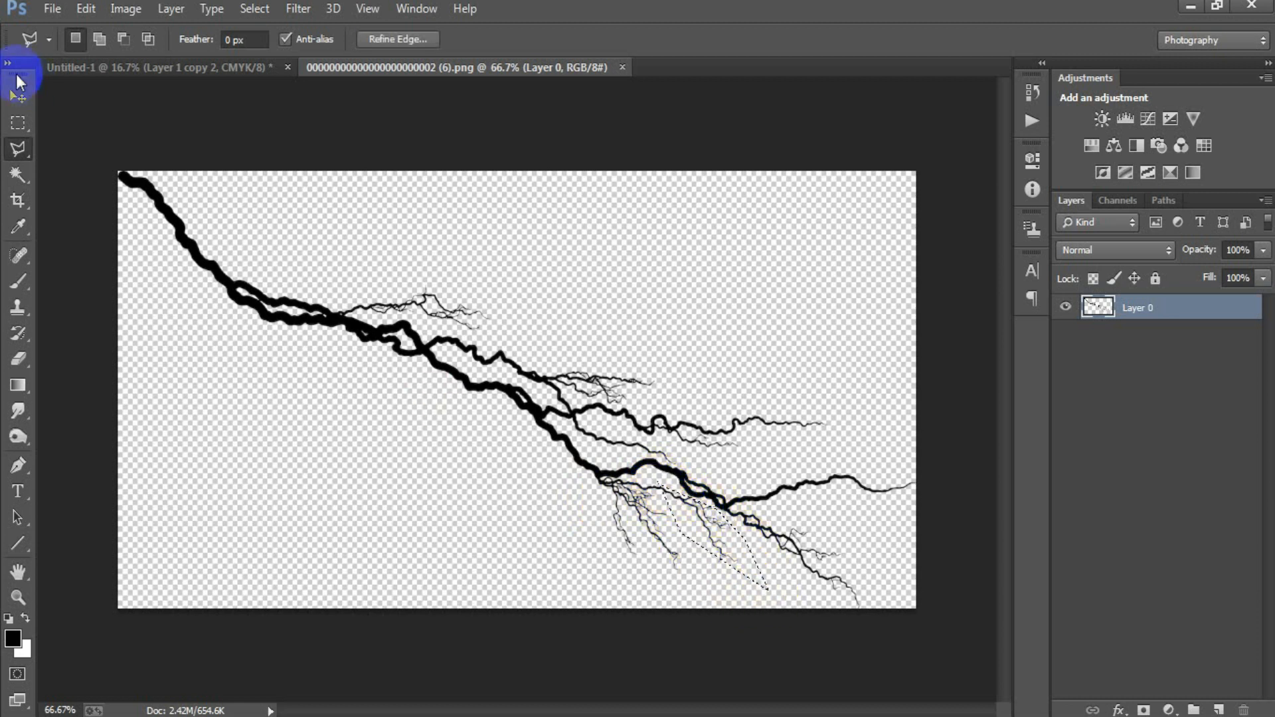
mouse_move(696, 516)
left_mouse_down()
mouse_move(228, 123)
mouse_move(194, 70)
mouse_move(409, 407)
mouse_move(473, 417)
mouse_move(506, 487)
left_mouse_up()
key("ctrl+t")
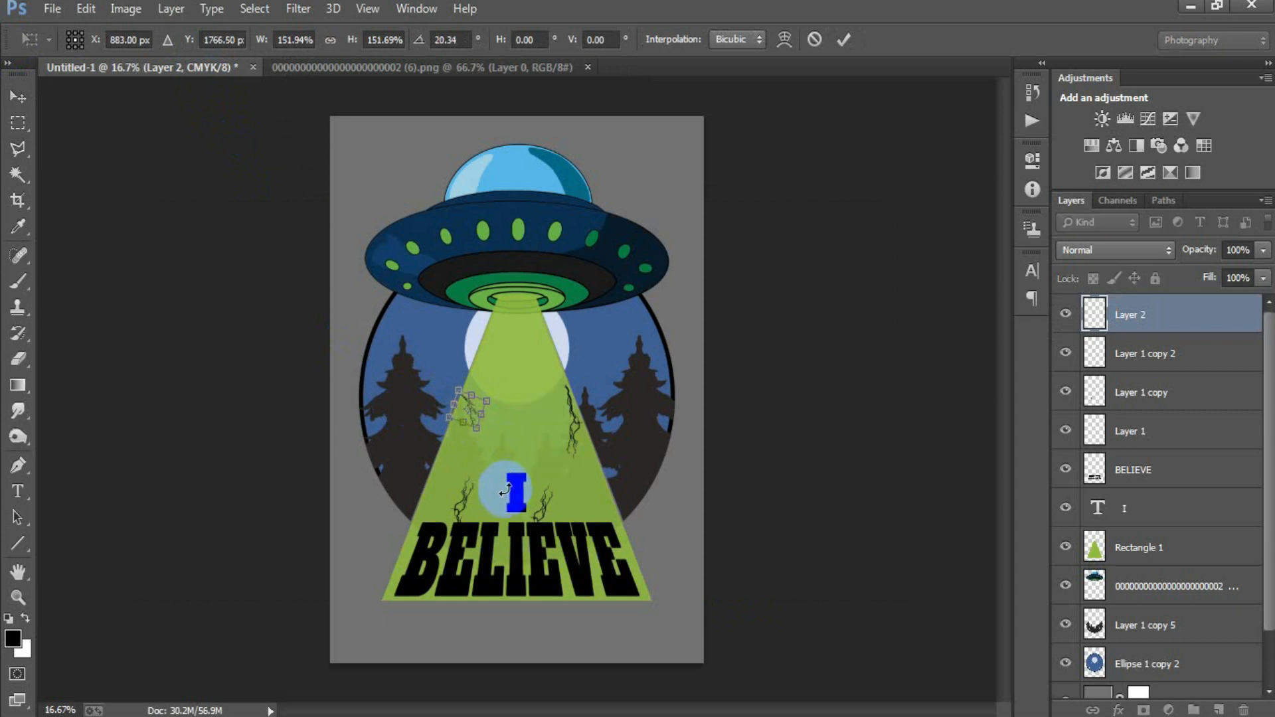
left_click(844, 39)
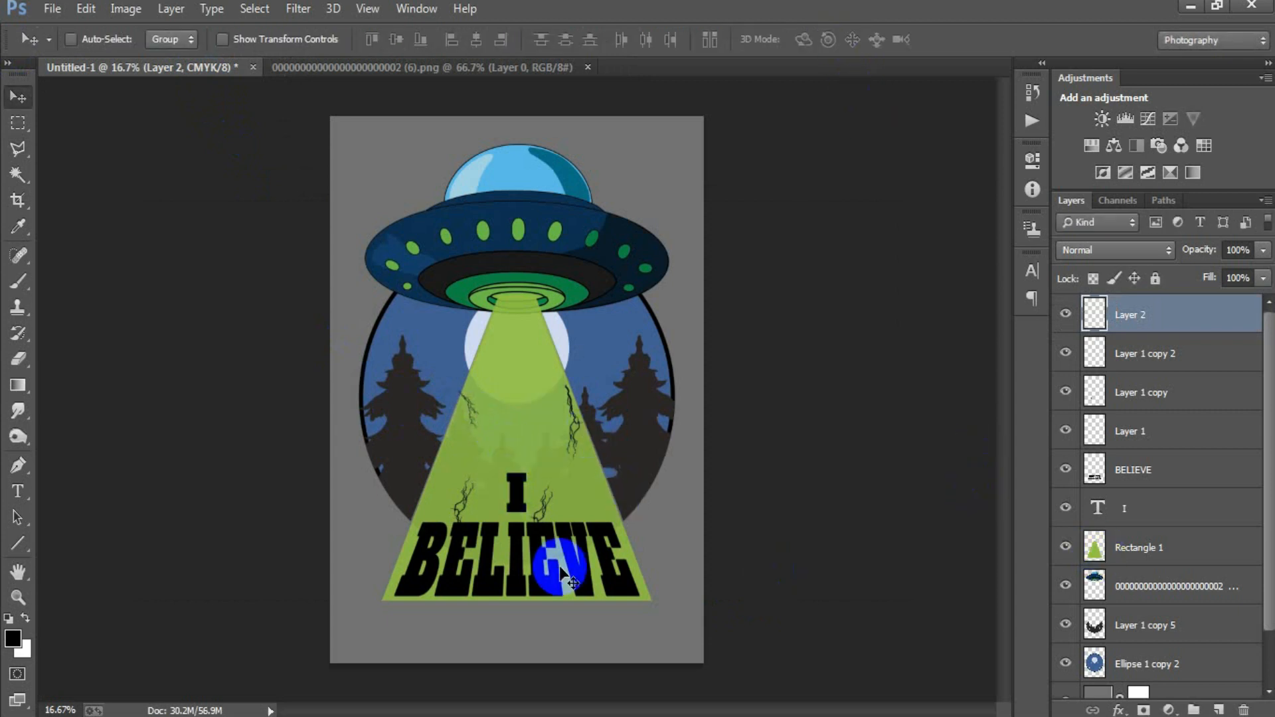
- Place the jumping man image, file number (7), and shrink it to float in the beam in front of the moon
left_click(52, 8)
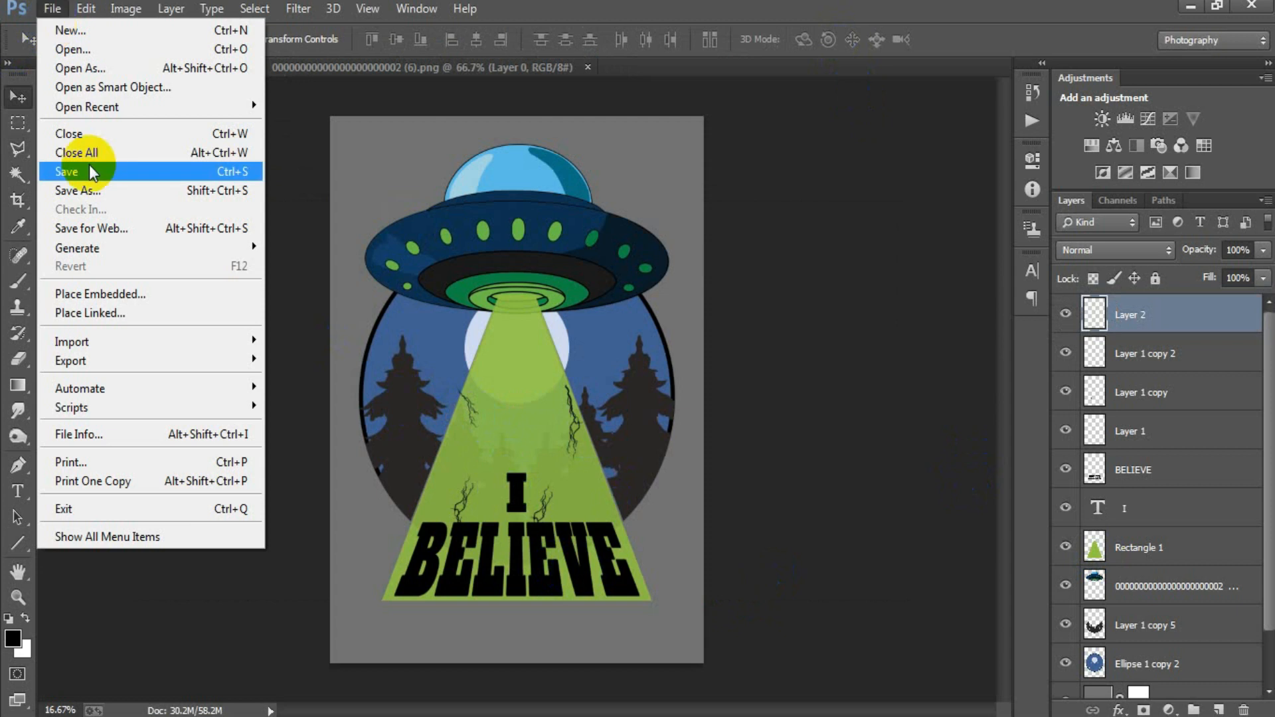
left_click(105, 306)
double_click(622, 304)
left_click_drag(668, 540, 567, 382)
left_click(655, 41)
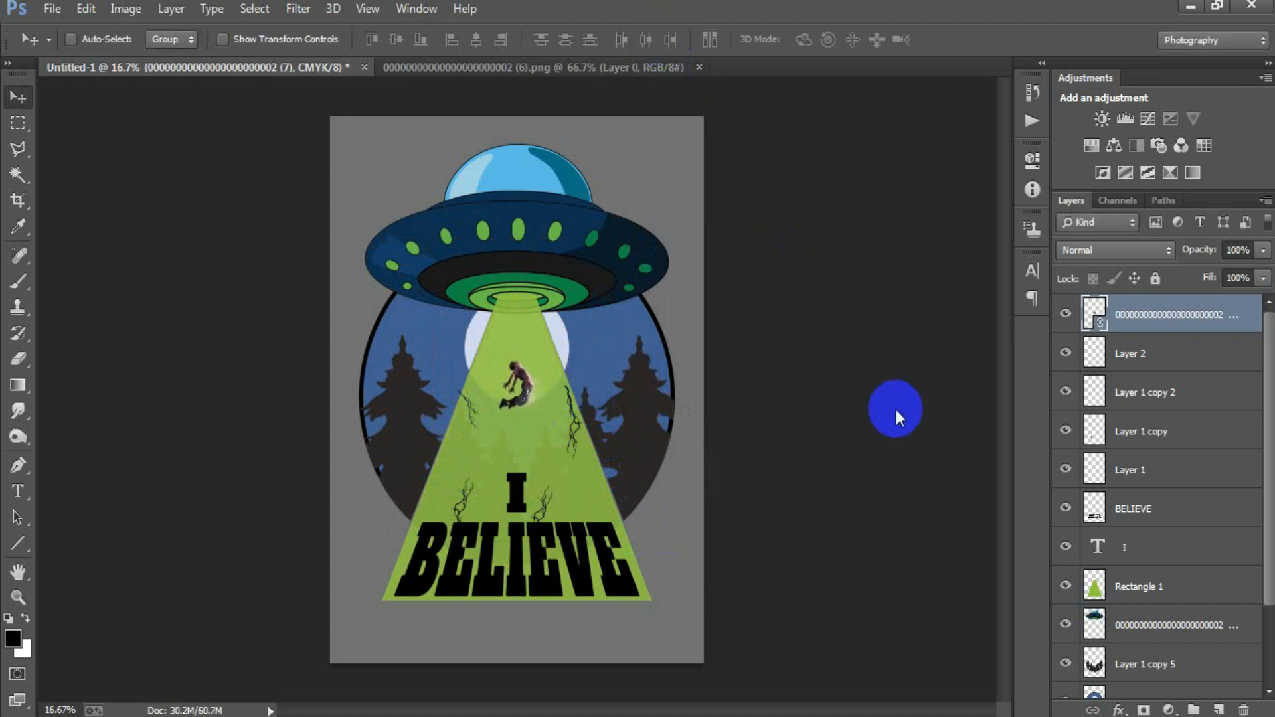
- Rasterize the man's layer and set its Hue/Saturation lightness to -100 to make a black silhouette
right_click(1186, 324)
left_click(843, 290)
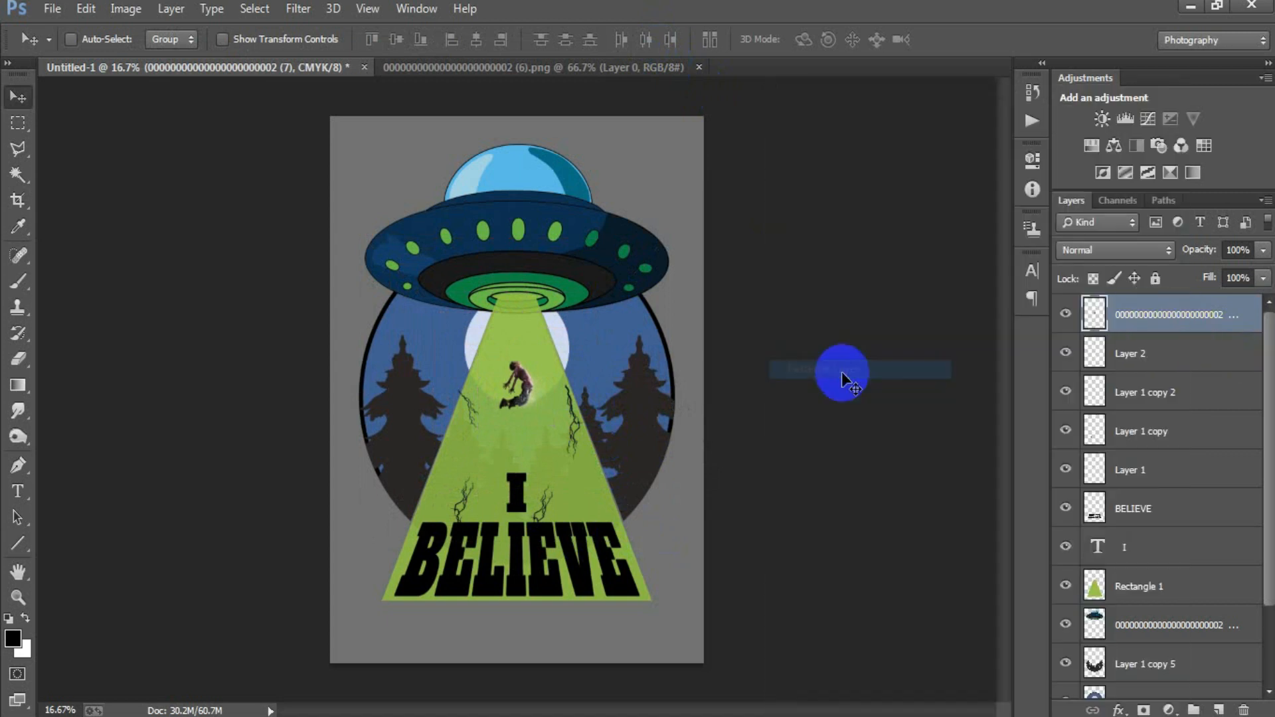
key("i")
key("ctrl+u")
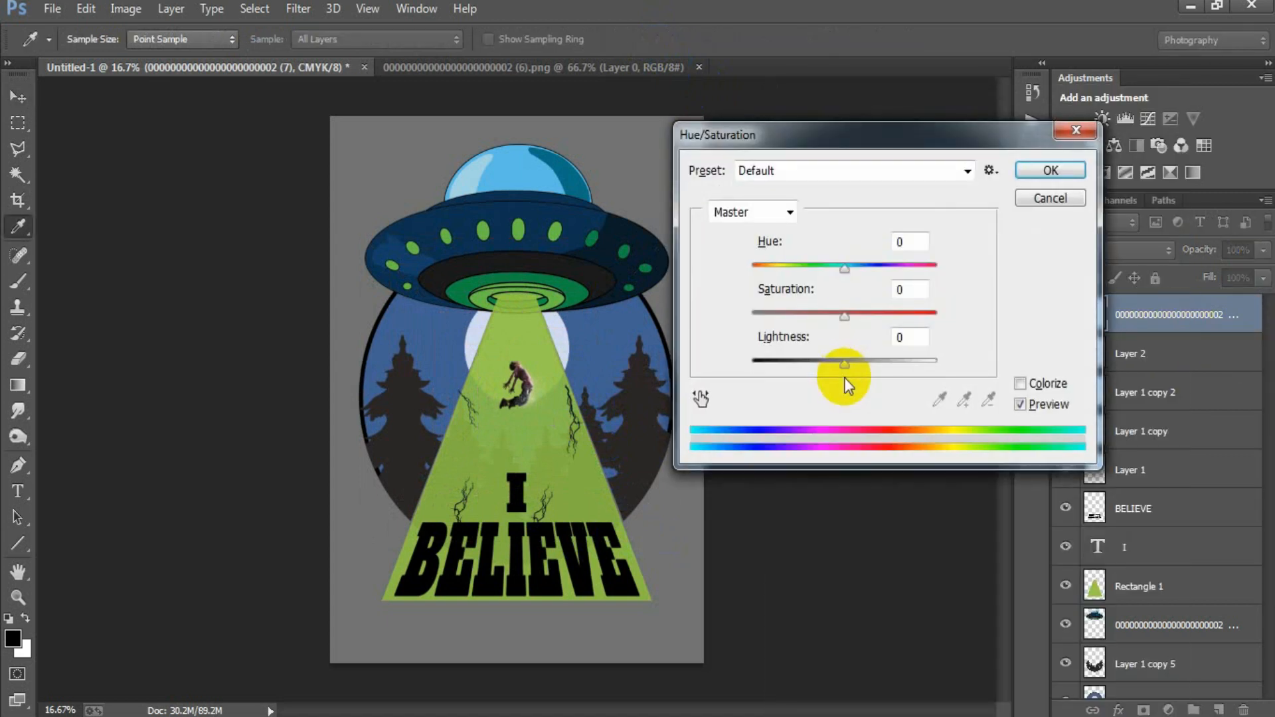
left_click_drag(844, 364, 739, 367)
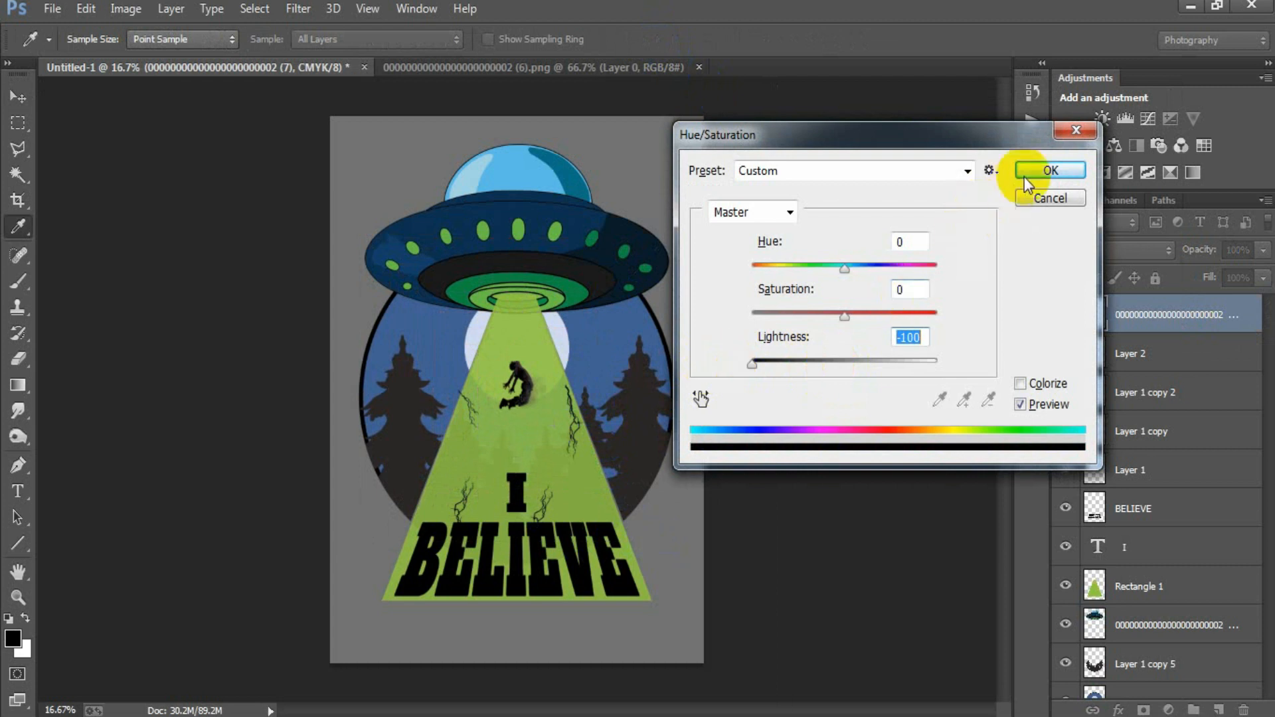
left_click(1051, 170)
key("v")
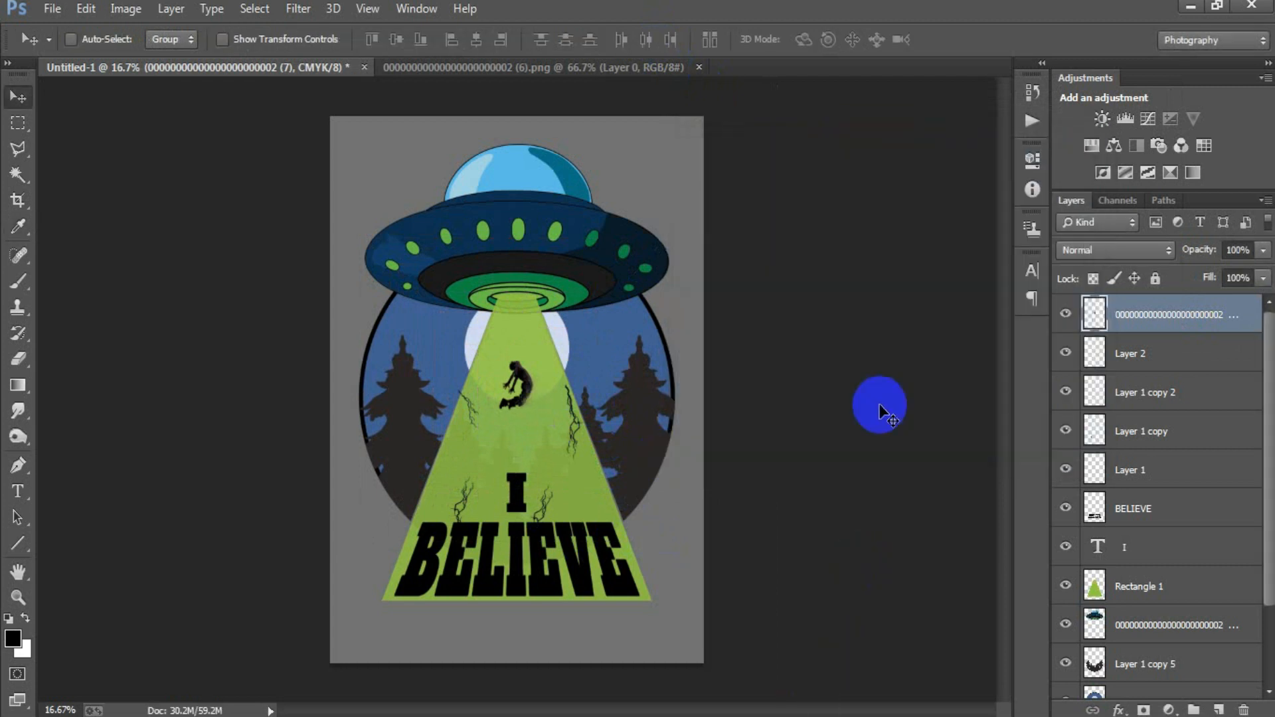
- Place the white stars image, file number (2), directly above the Ellipse 1 copy 2 layer
scroll(1129, 584, "down", 3)
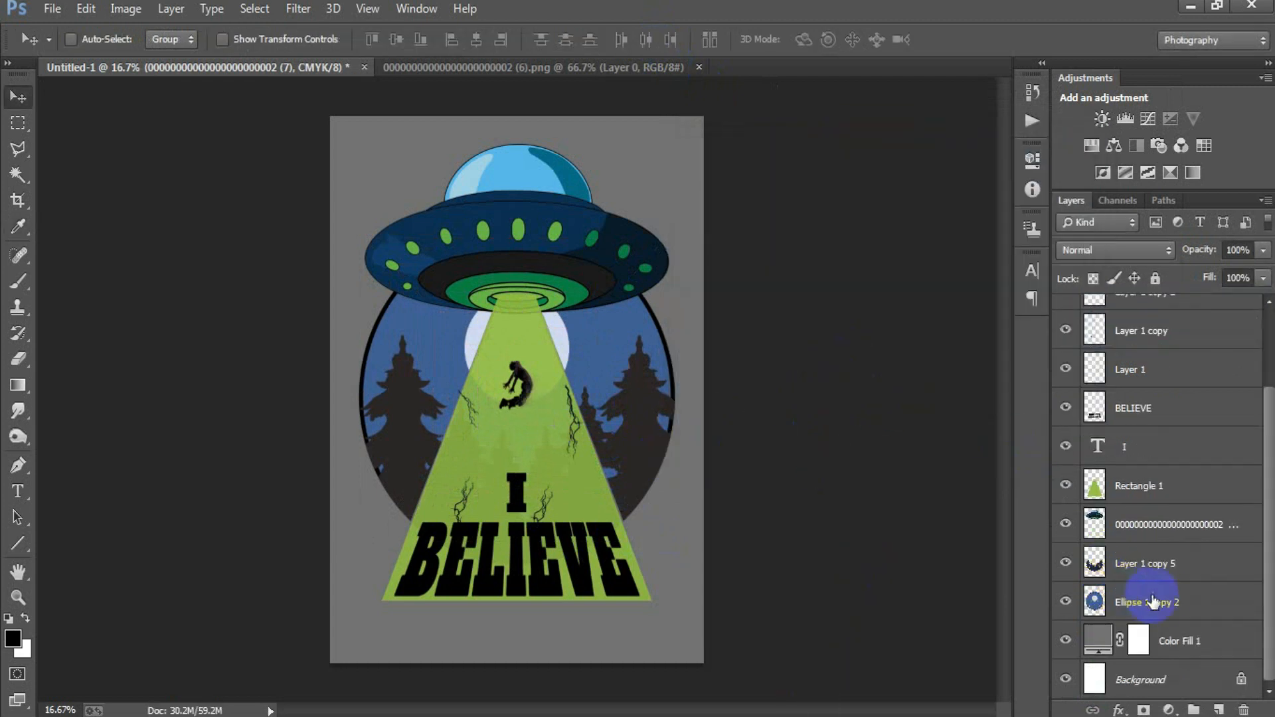
left_click(1154, 601)
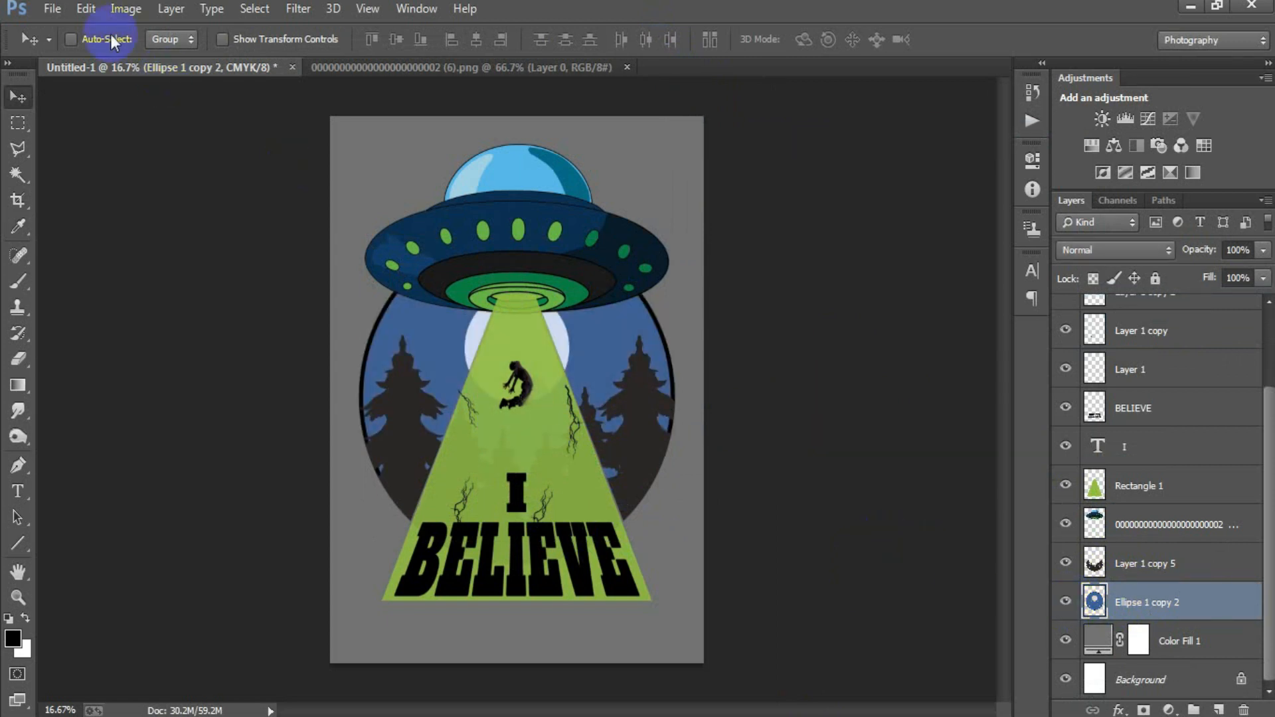
left_click(53, 8)
left_click(106, 313)
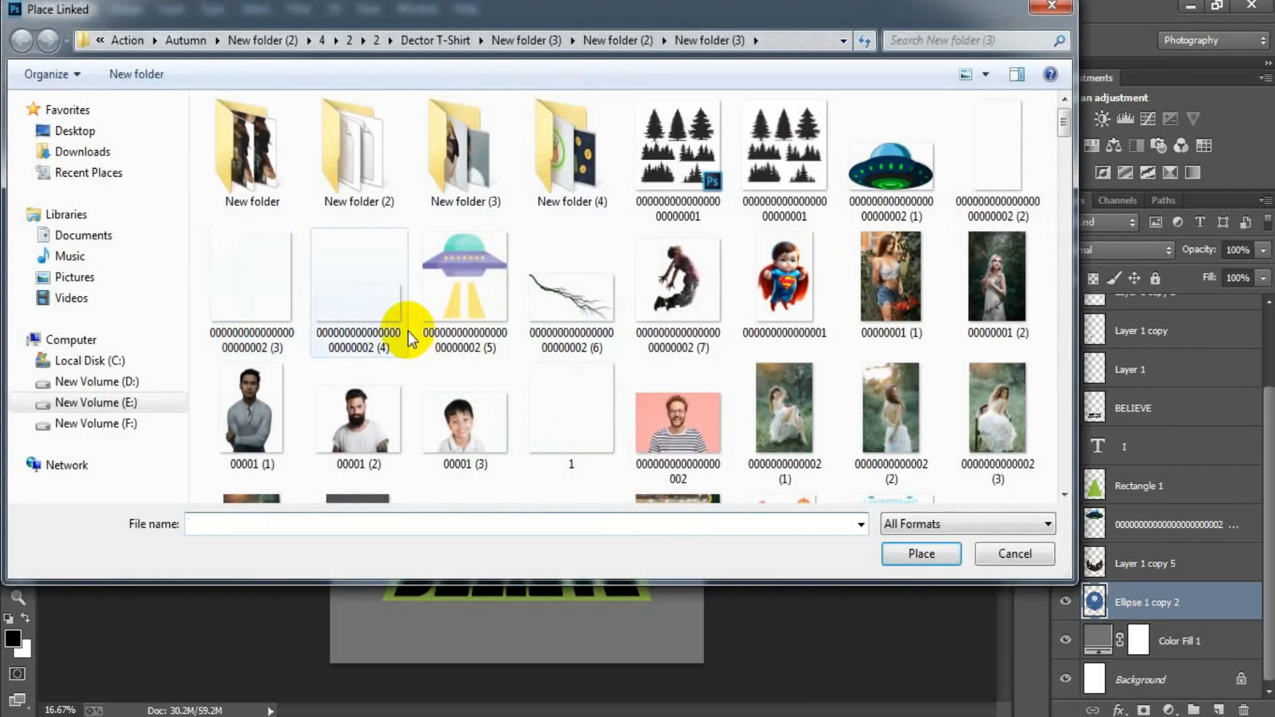
left_click(389, 308)
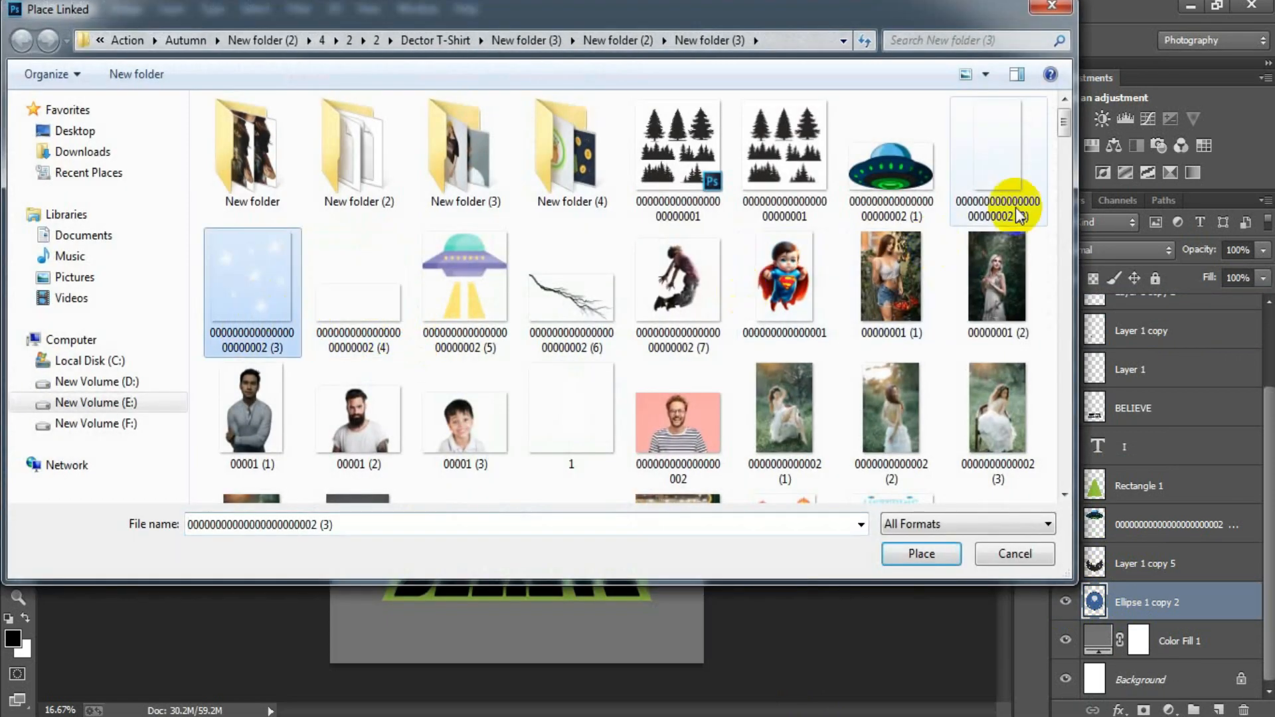
left_click(1011, 188)
left_click(921, 554)
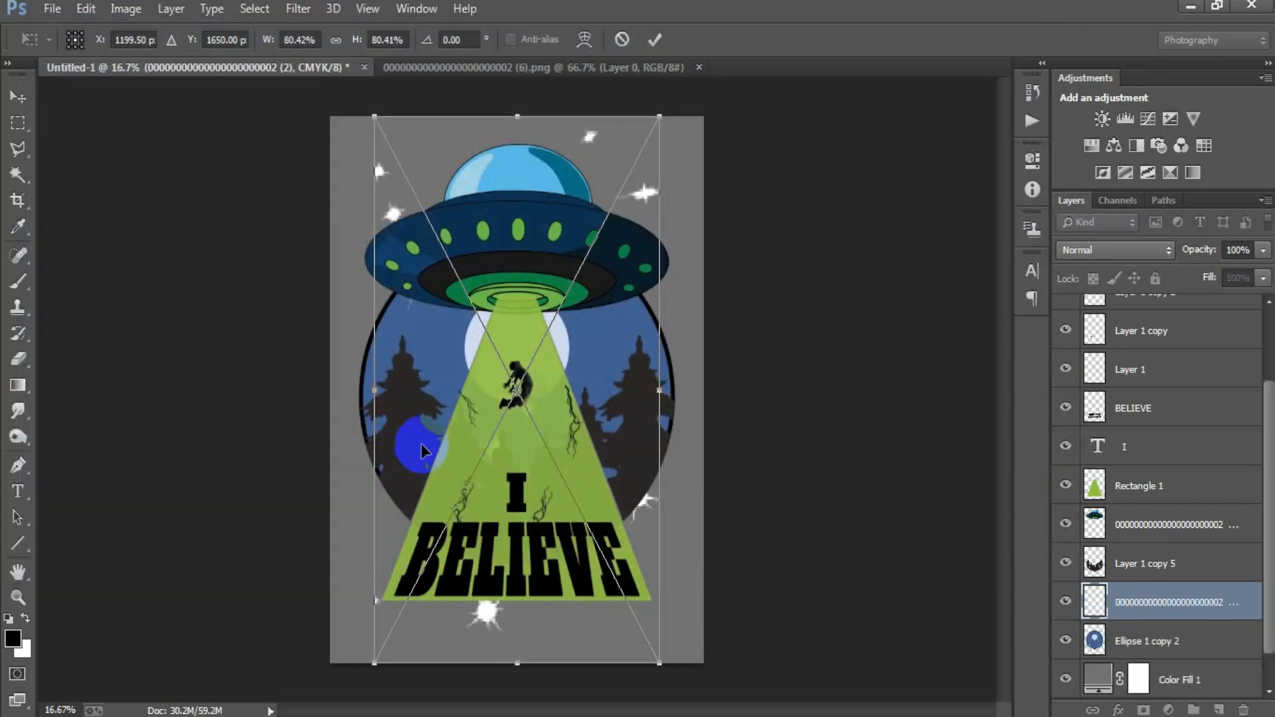
- Shrink the placed stars and position them in the sky just below the saucer
left_click_drag(657, 666, 654, 309)
left_click_drag(672, 468, 581, 328)
left_click_drag(618, 380, 575, 337)
left_click(654, 42)
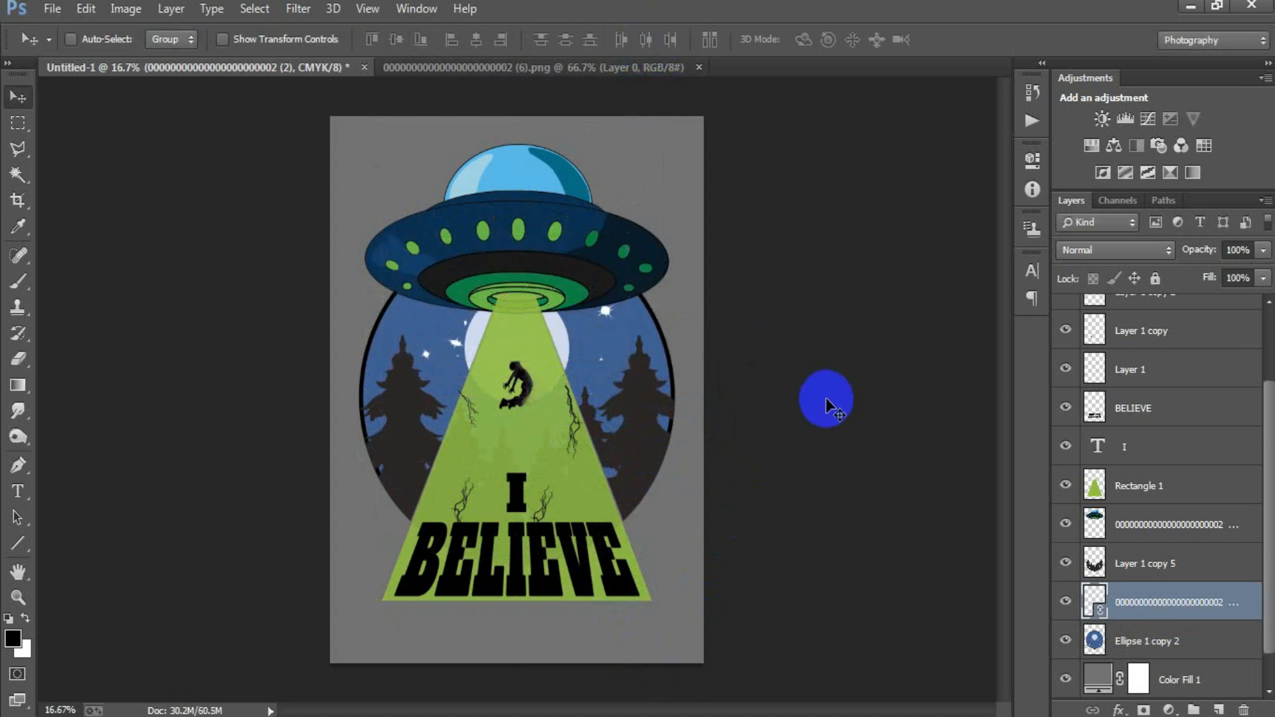
- Add two more copies of the stars to fill the blue sky on both sides of the beam
left_click_drag(827, 397, 452, 341)
key("ctrl+t")
left_click(656, 40)
left_click(785, 349)
left_click(1169, 448)
- Group all artwork layers from the man's silhouette down to Ellipse 1 copy 2
scroll(1168, 432, "up", 3)
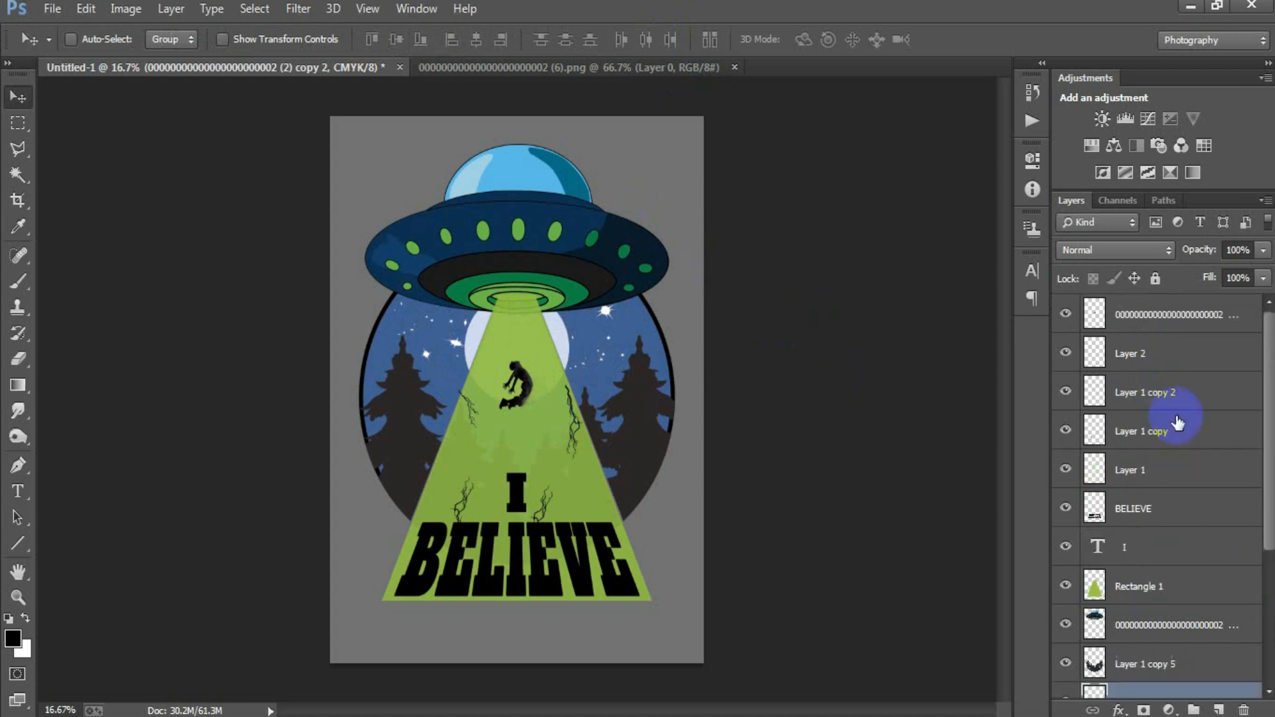
left_click(1157, 323)
scroll(1138, 515, "down", 6)
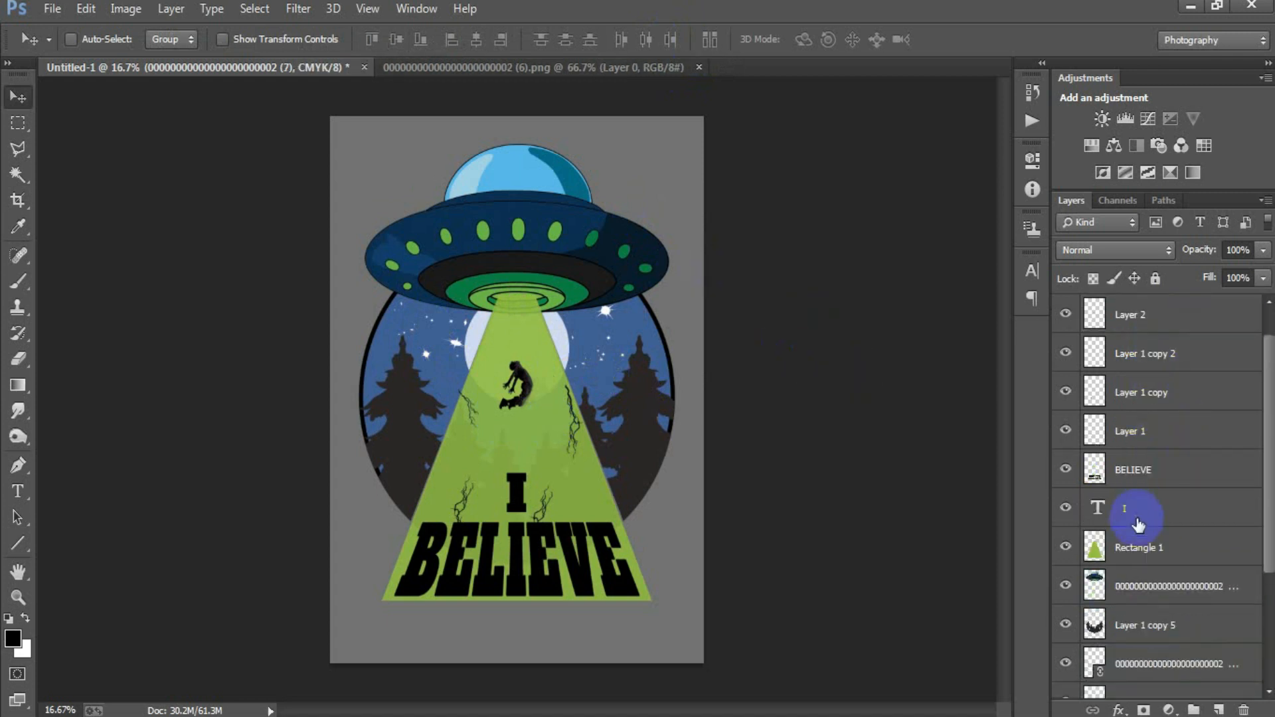
left_click(1148, 603, "shift")
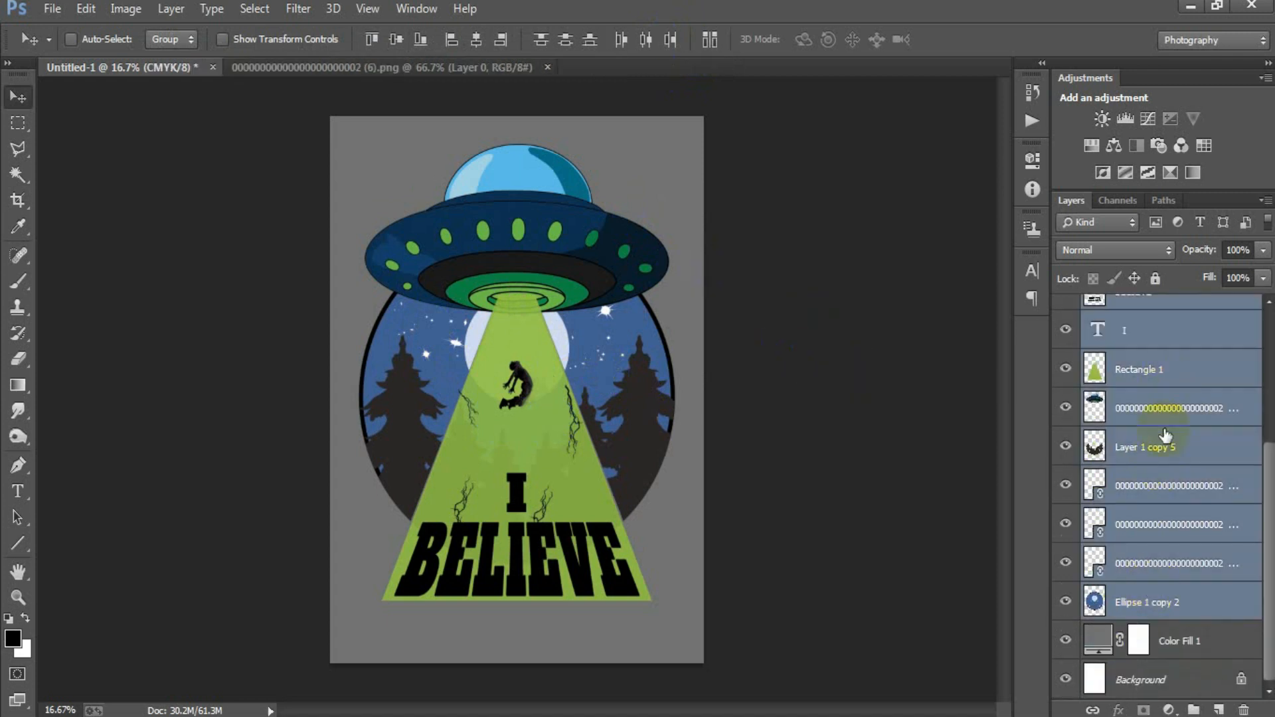
key("ctrl+g")
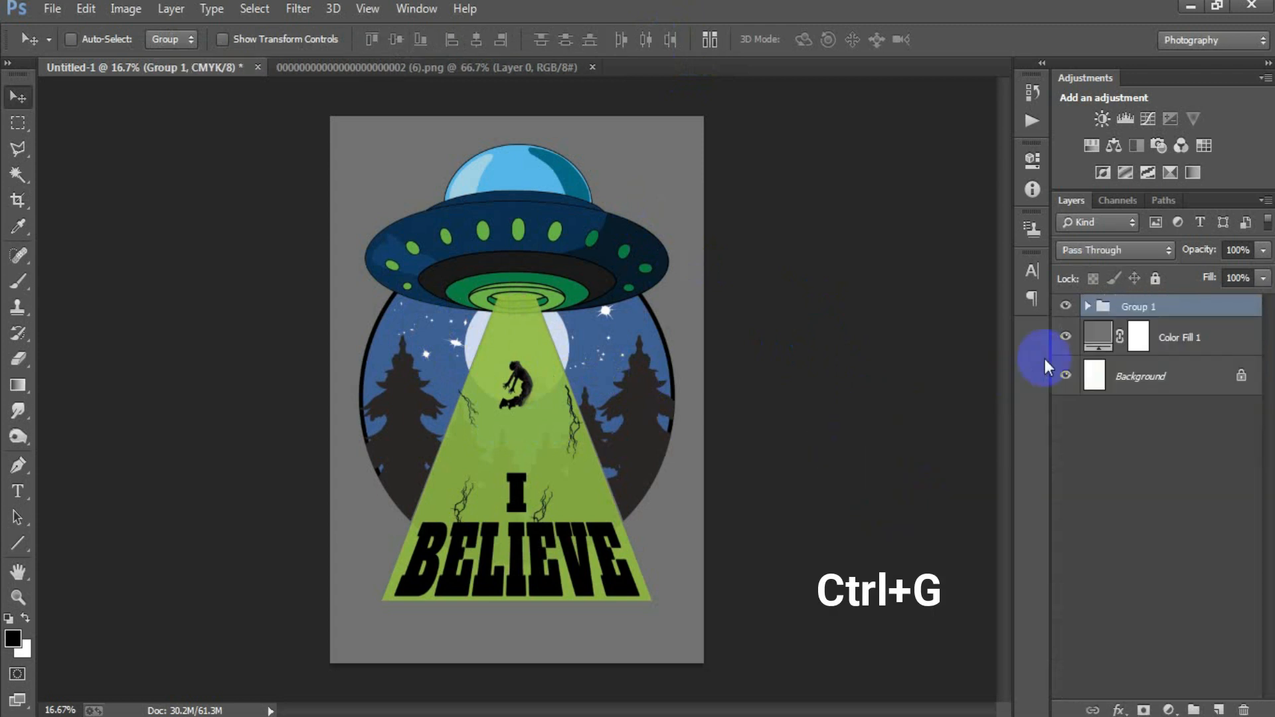
- Change the Color Fill 1 background colour to black
double_click(1099, 337)
left_click(423, 632)
left_click(533, 574)
left_click(1033, 228)
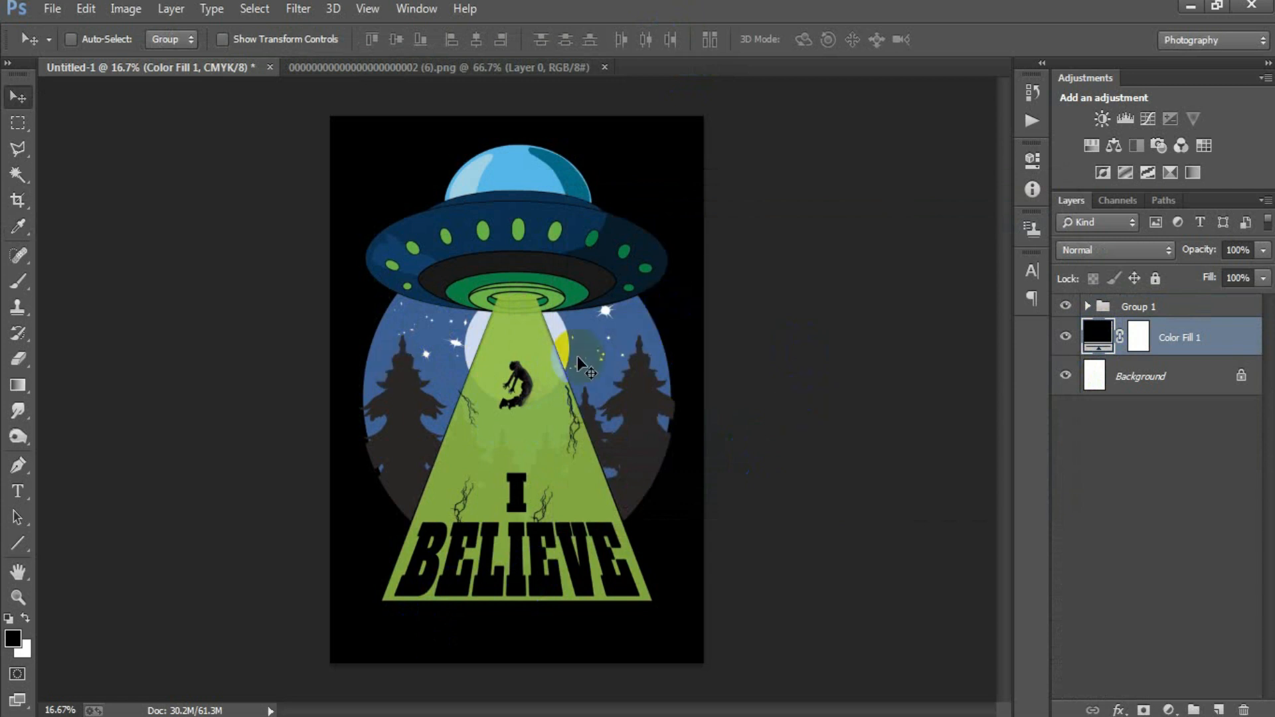
- Hide the Color Fill 1 and Background layers so that only the grouped artwork remains on transparency
left_click(955, 516)
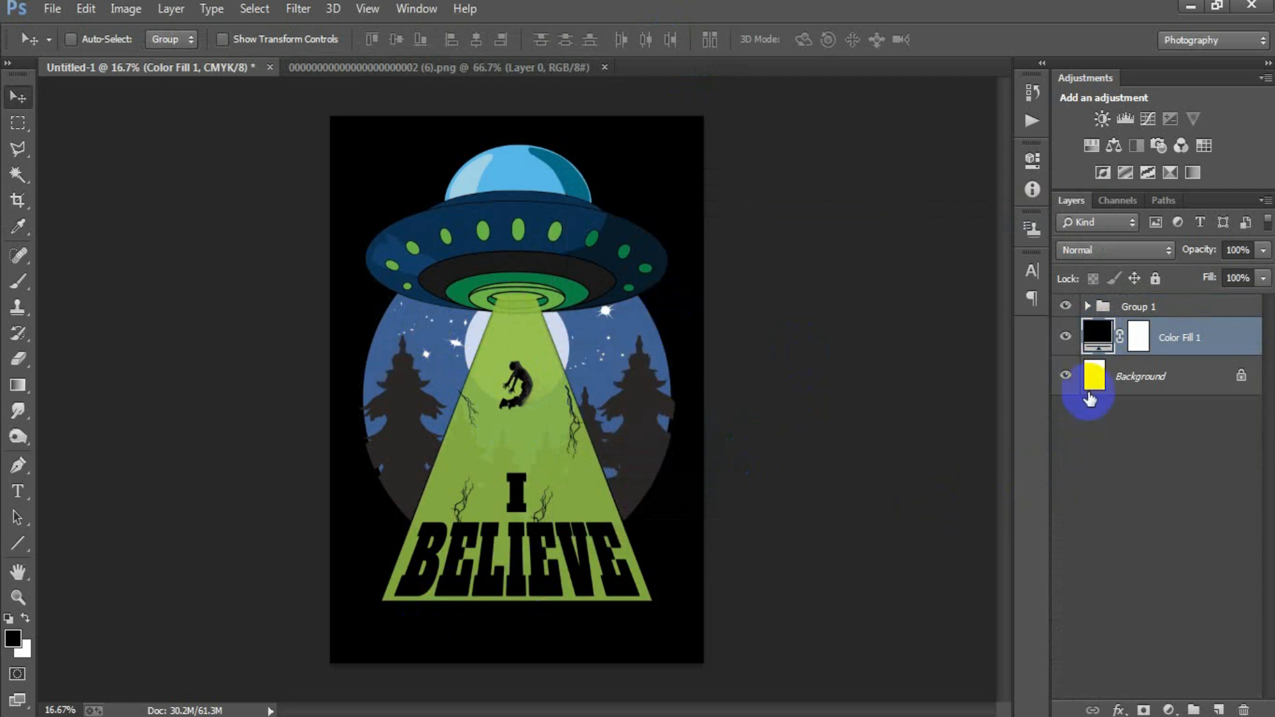
left_click(1065, 336)
- Export the artwork with Save for Web as a transparent PNG-24 named 4 on the Desktop
key("ctrl+shift+alt+s")
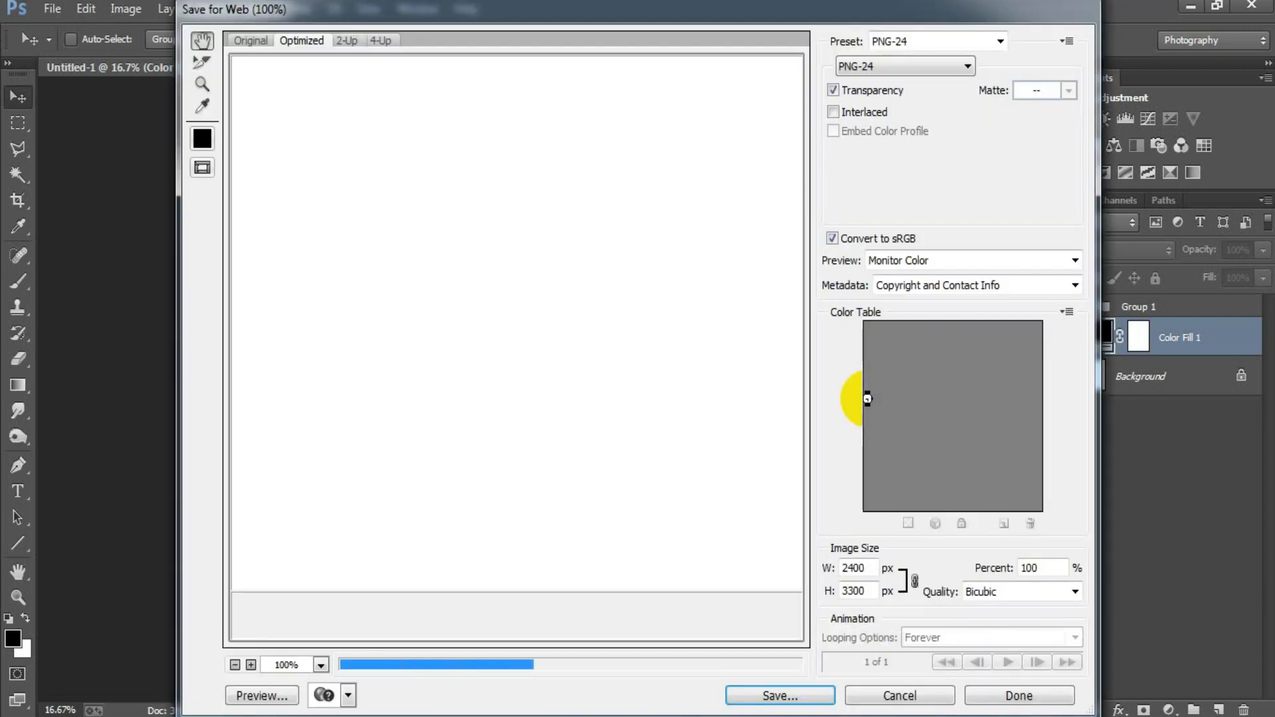
left_click_drag(526, 413, 540, 322)
left_click(856, 68)
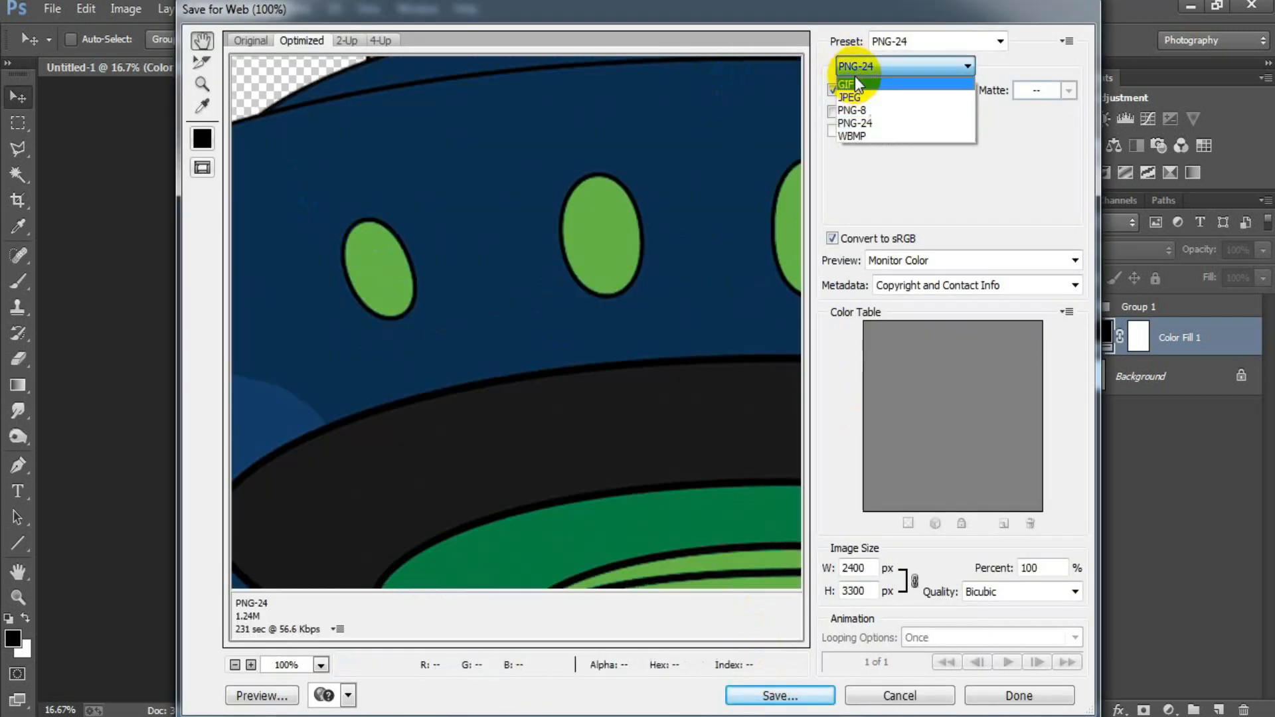
left_click(855, 122)
left_click(781, 695)
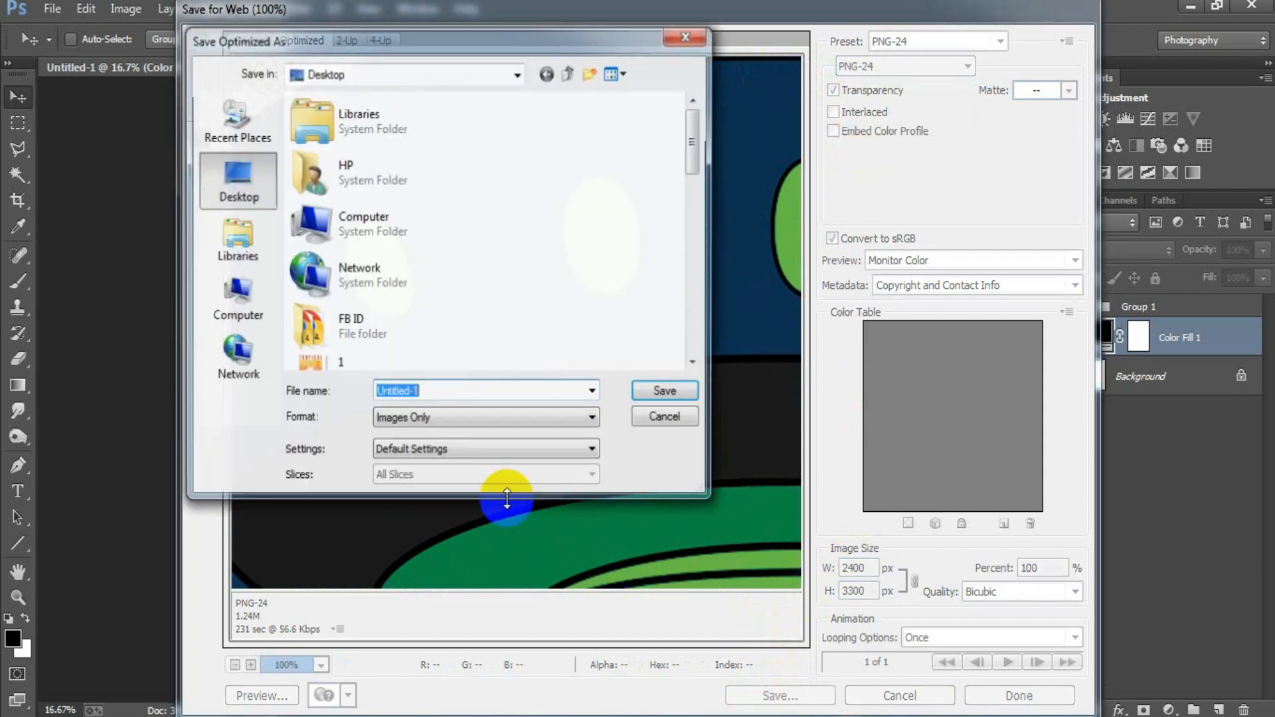
type("4")
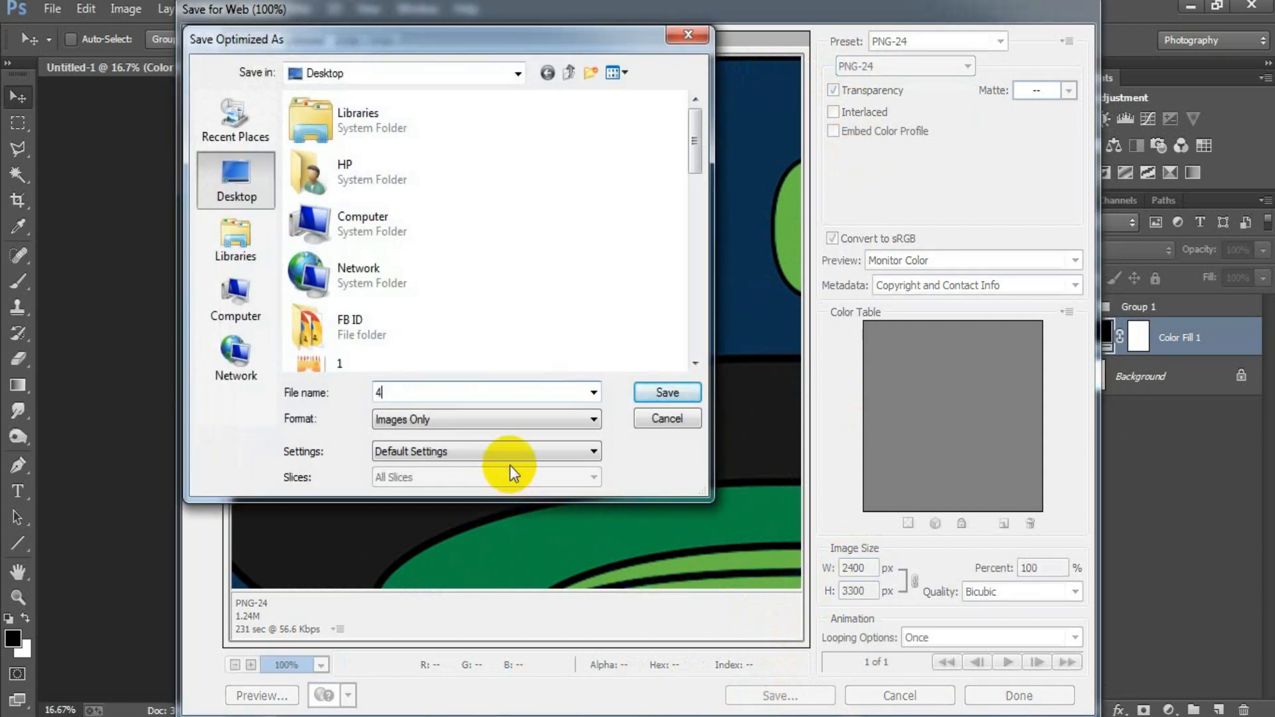
left_click(661, 393)
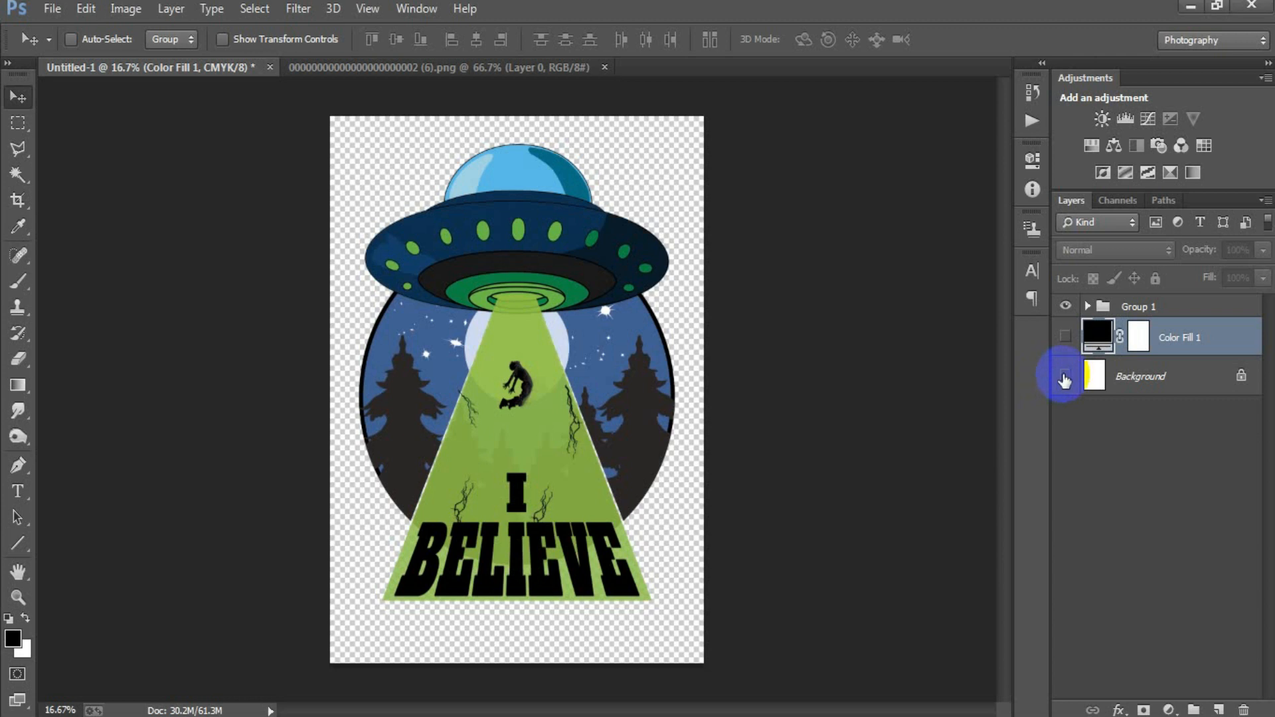